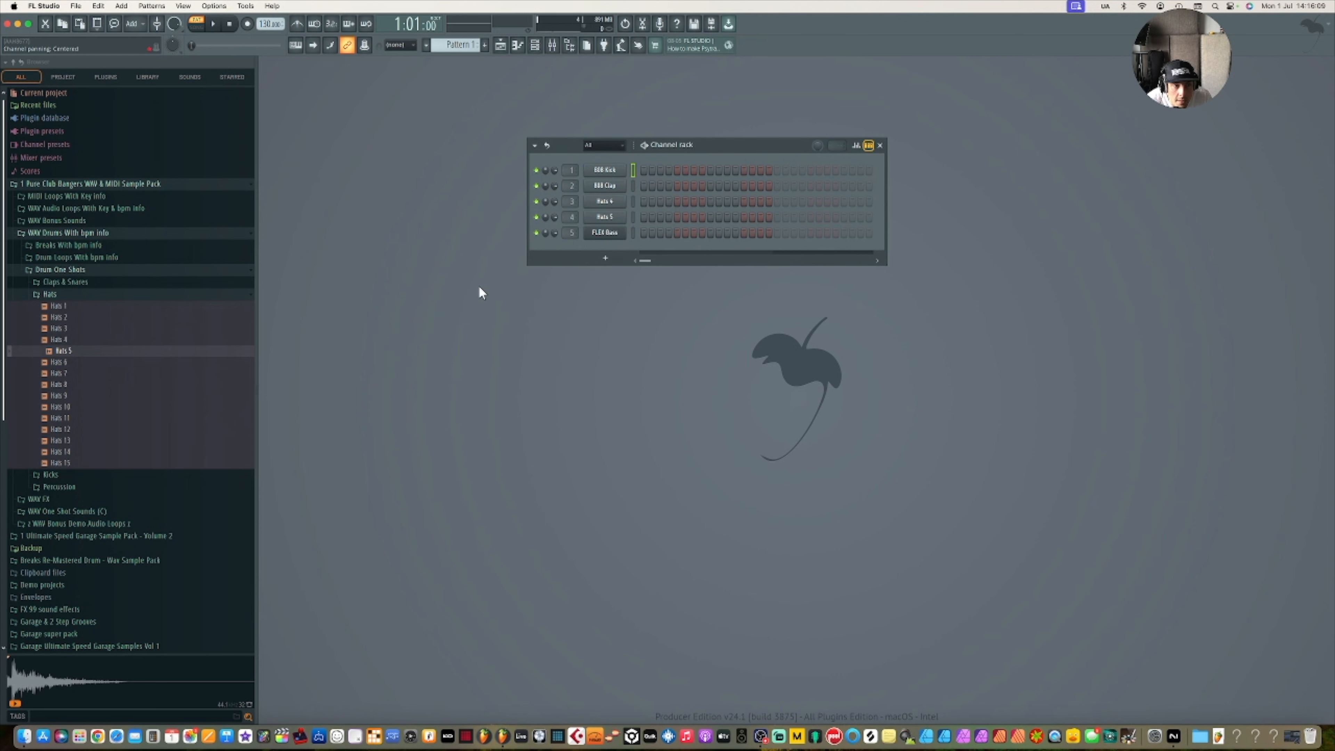
# Replace the 808 Clap channel's sound with the Claps & Snares 3 sample from the Drum One Shots folder.
pyautogui.click(50, 295)
pyautogui.click(52, 283)
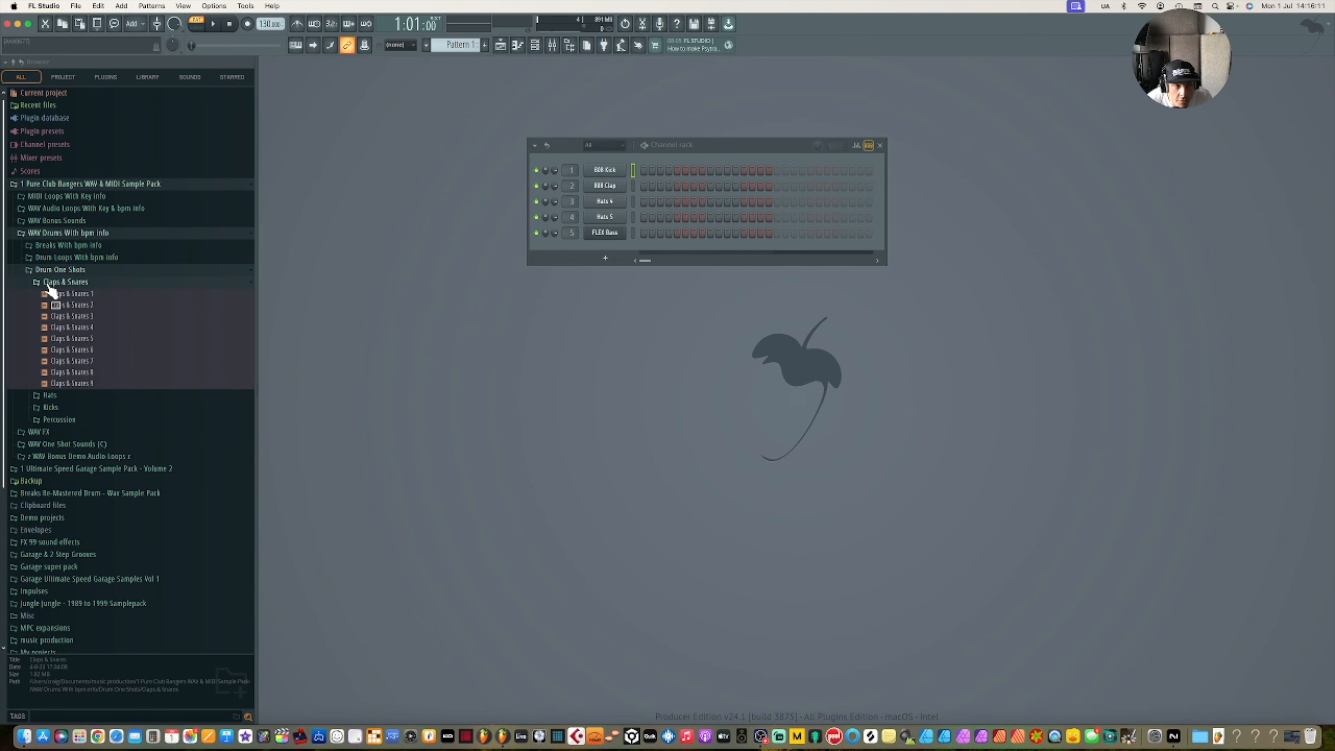
pyautogui.click(105, 305)
pyautogui.click(74, 316)
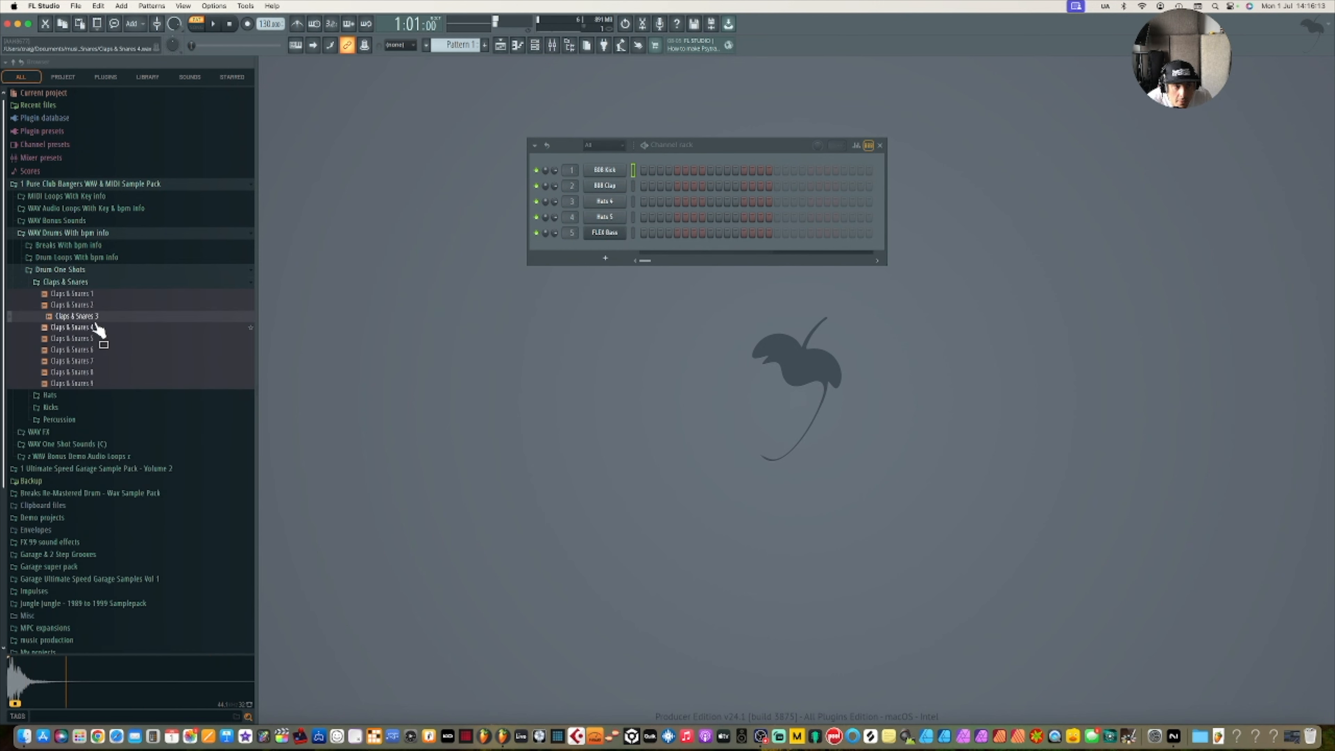
pyautogui.moveTo(83, 320); pyautogui.dragTo(603, 185)
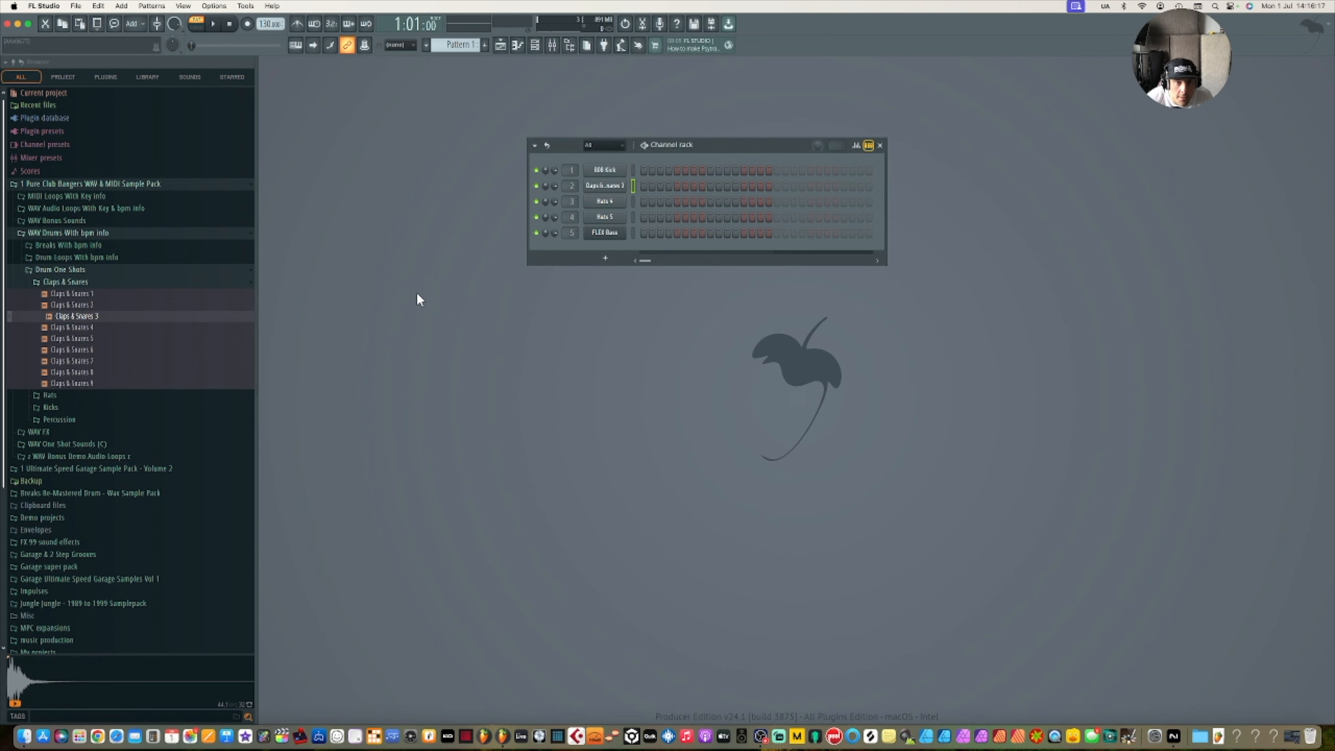
# Replace the 808 Kick channel's sound with the Kicks 1 sample from the Drum One Shots folder.
pyautogui.click(624, 170)
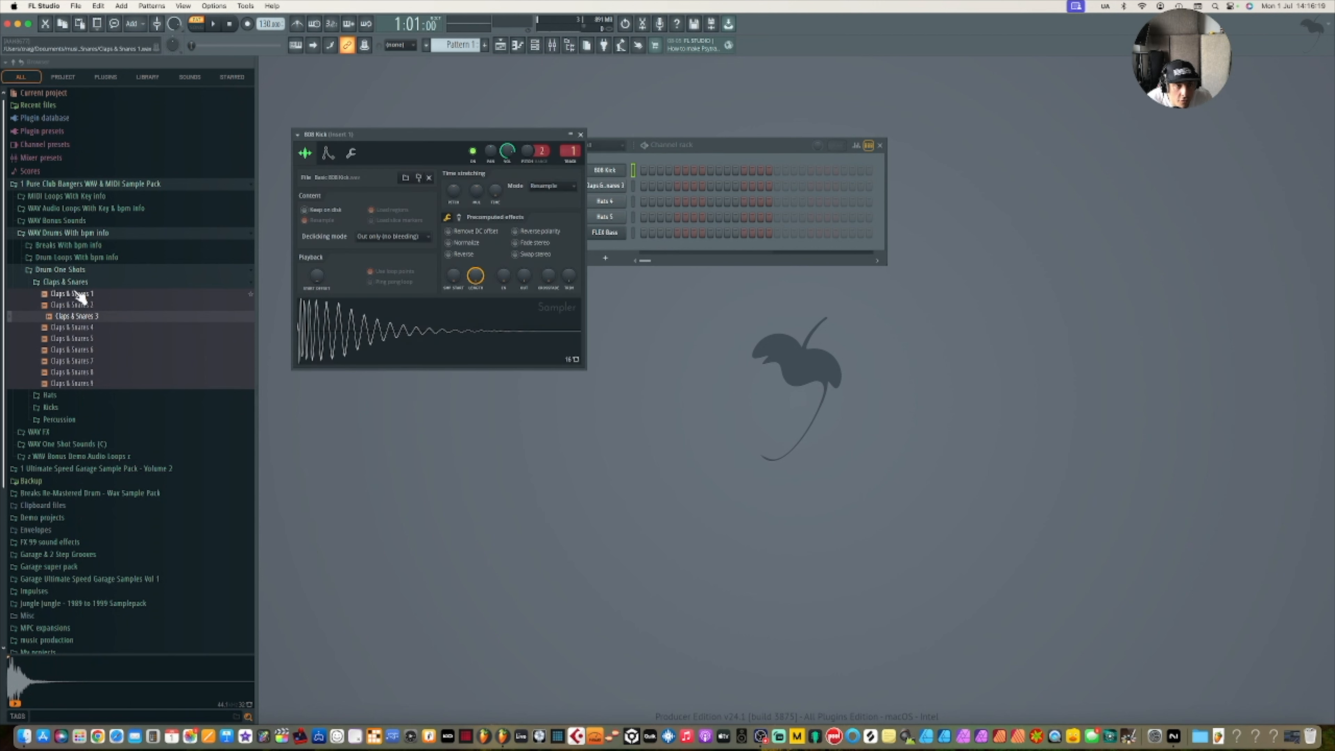
pyautogui.click(44, 283)
pyautogui.click(69, 307)
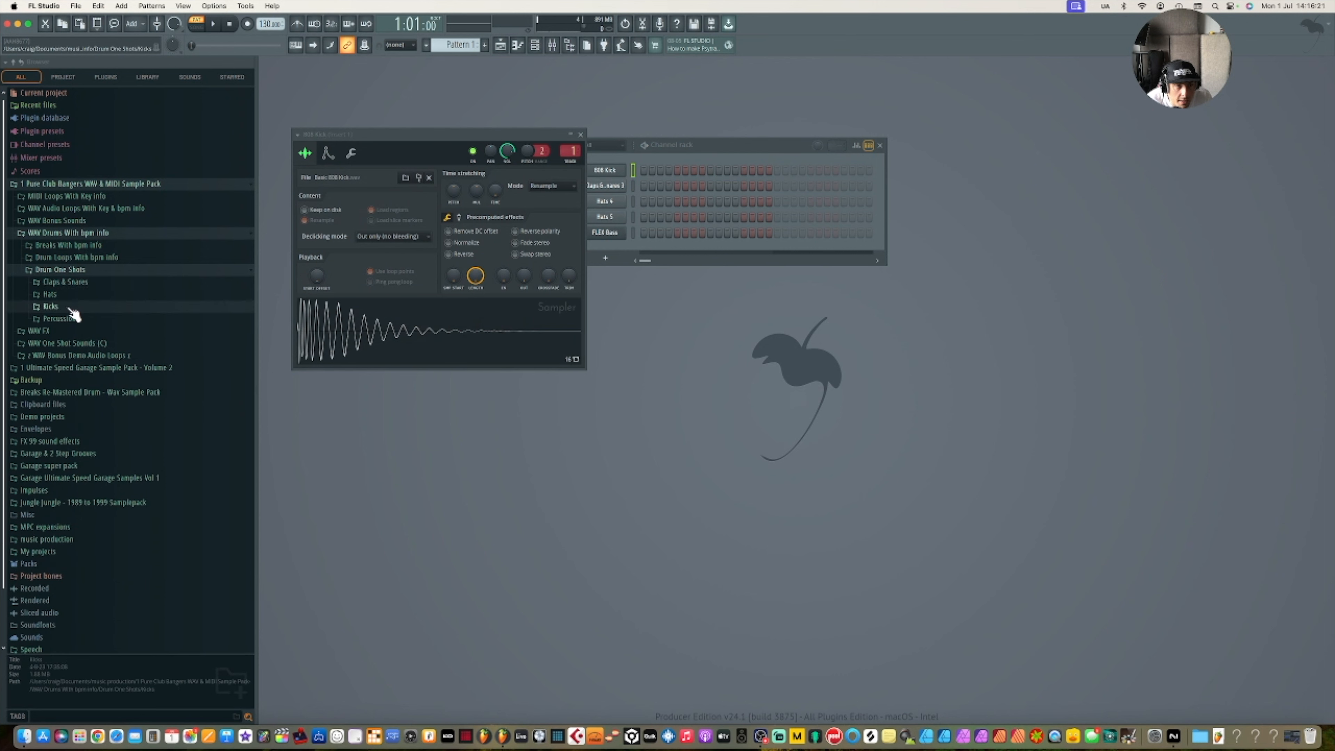
pyautogui.click(75, 319)
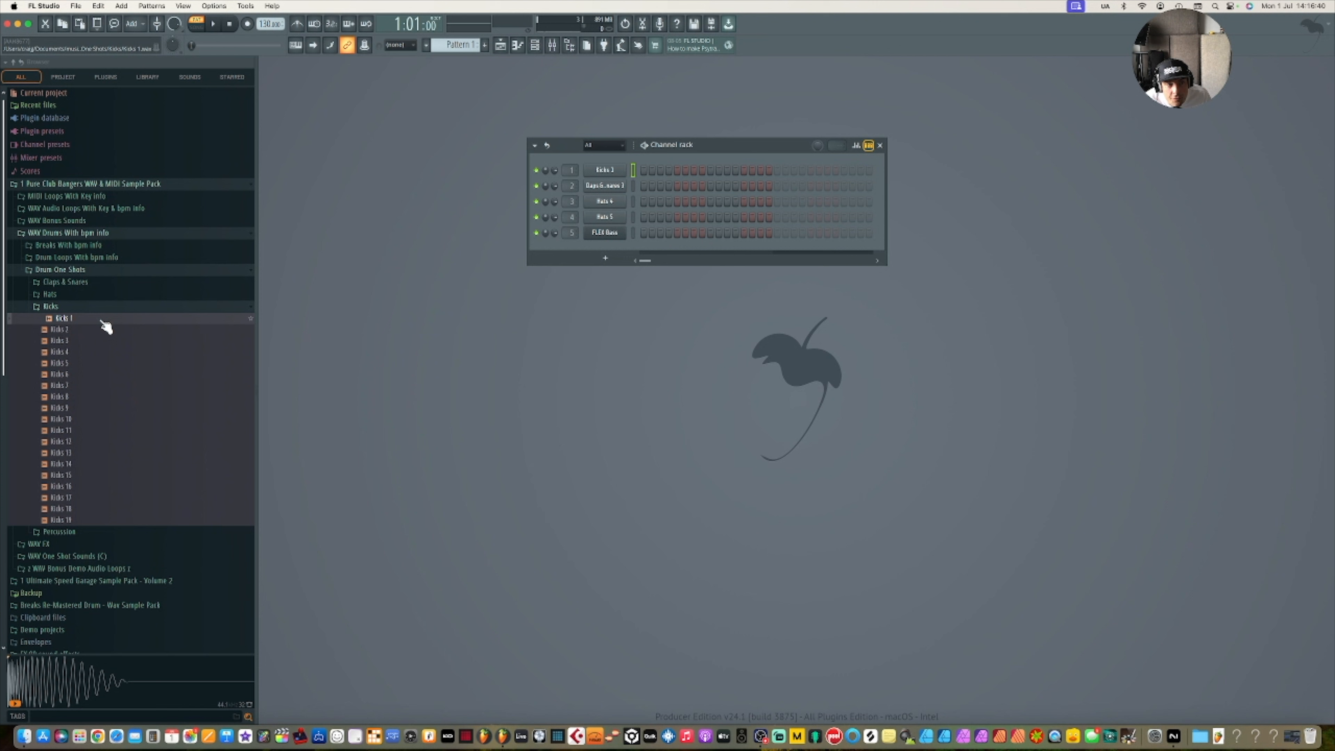
# Fill the kick channel with a hit on every fourth step.
pyautogui.rightClick(616, 175)
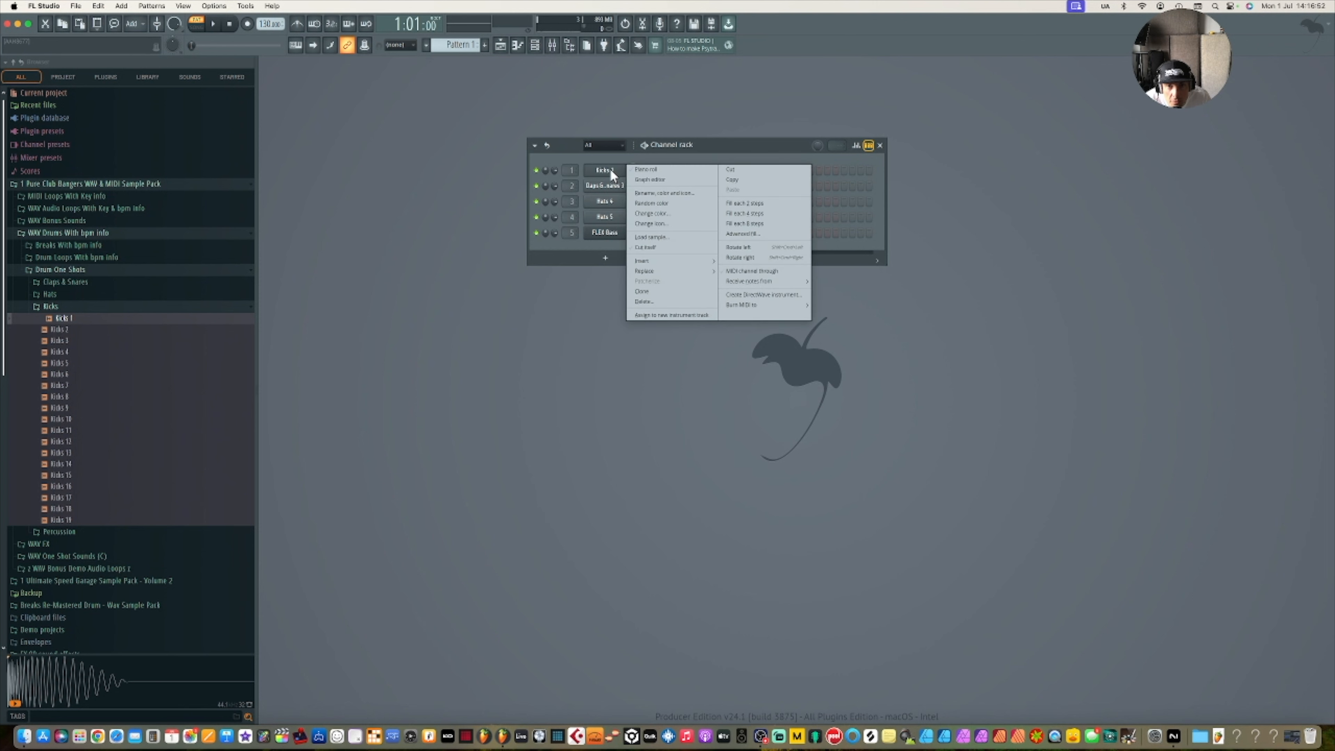
pyautogui.press('Escape')
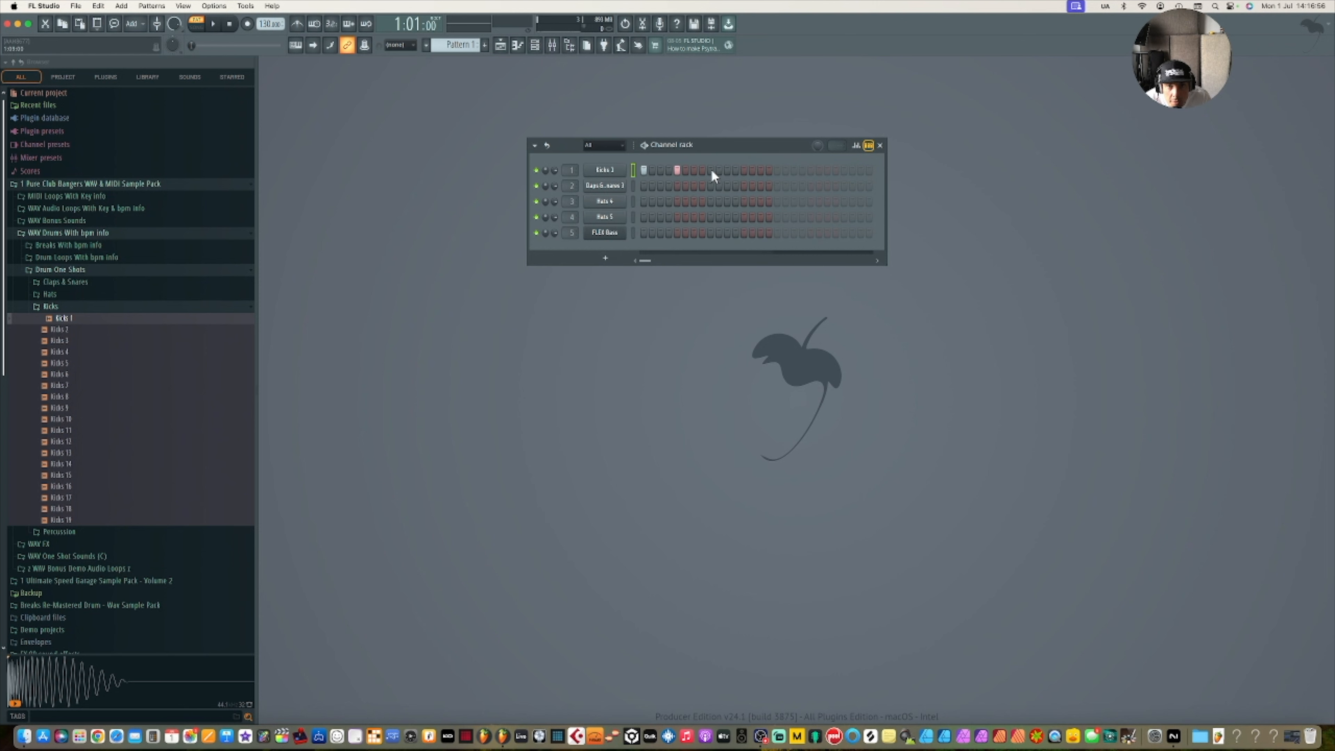
pyautogui.rightClick(613, 173)
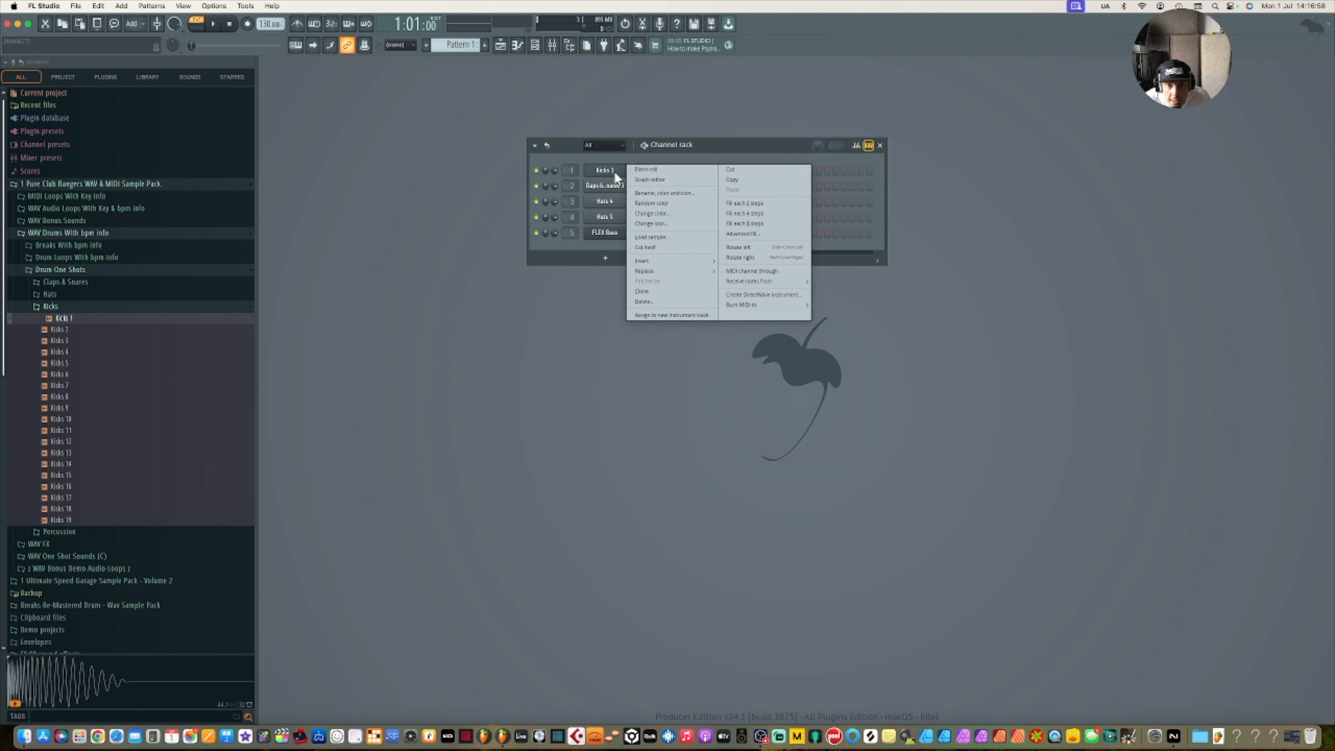
pyautogui.click(781, 215)
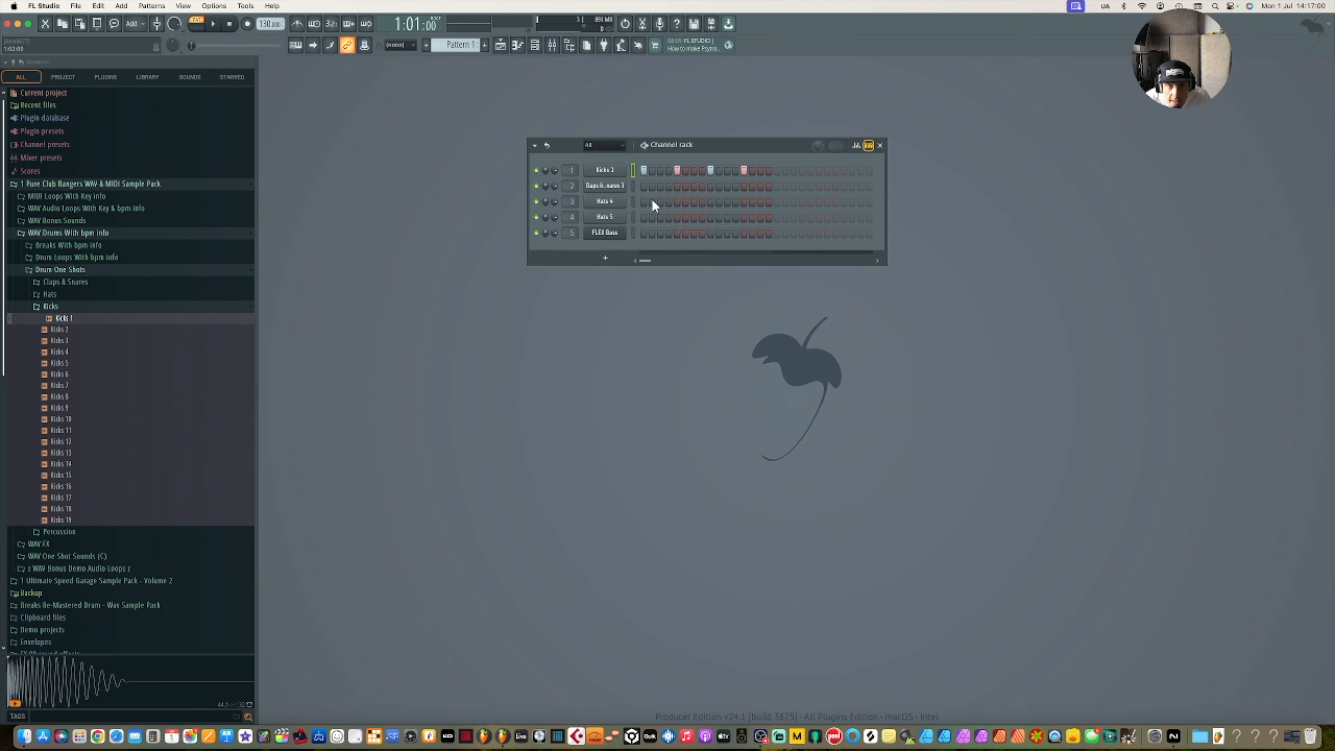
# Add clap hits on steps 5 and 13 and Hats 4 hits on steps 3, 7, 11 and 15, and play the pattern back.
pyautogui.click(677, 186)
pyautogui.click(744, 185)
pyautogui.click(694, 202)
pyautogui.click(761, 202)
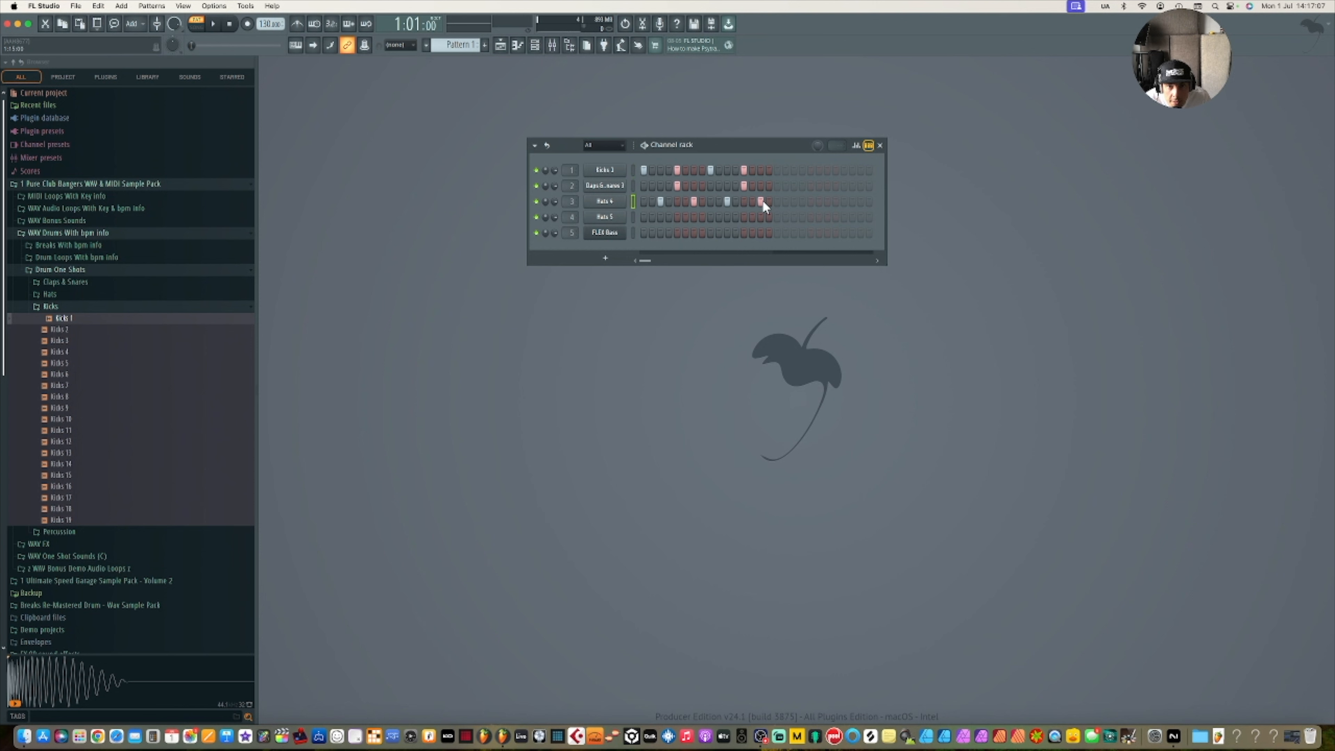
pyautogui.click(220, 27)
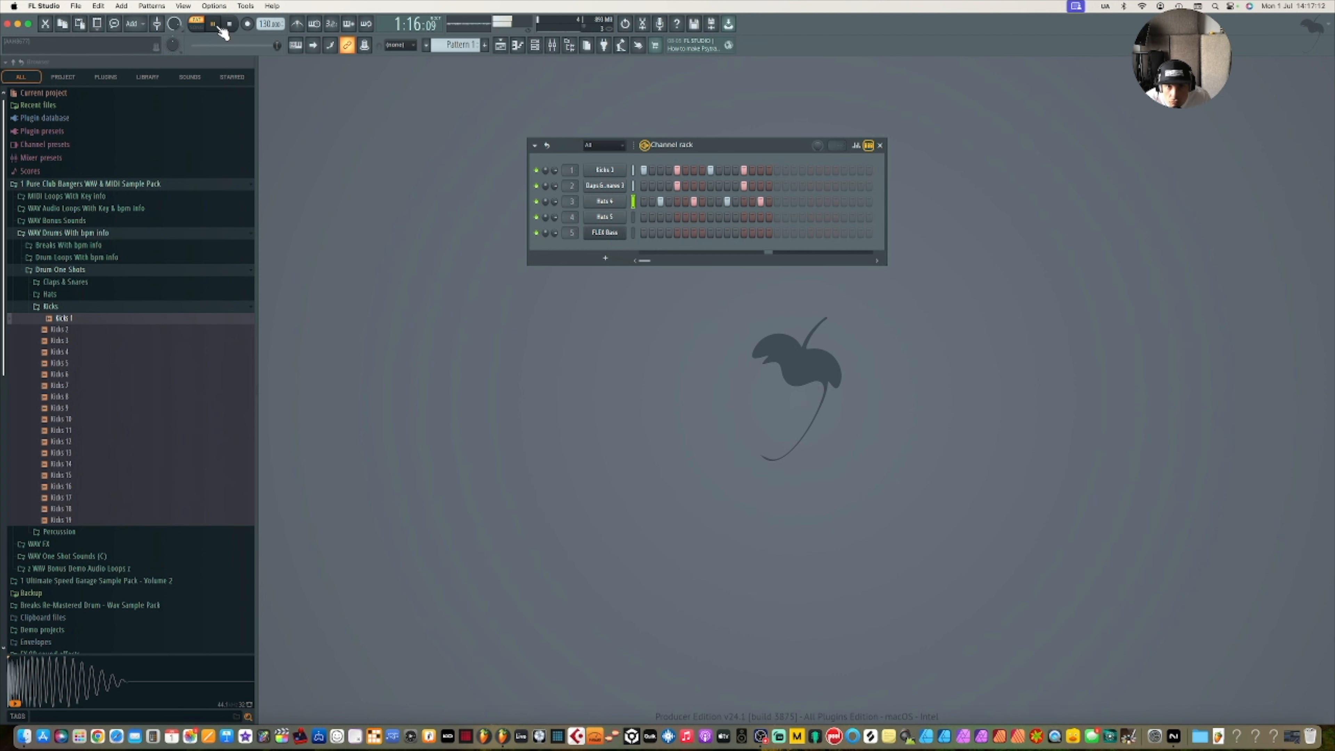
pyautogui.click(220, 28)
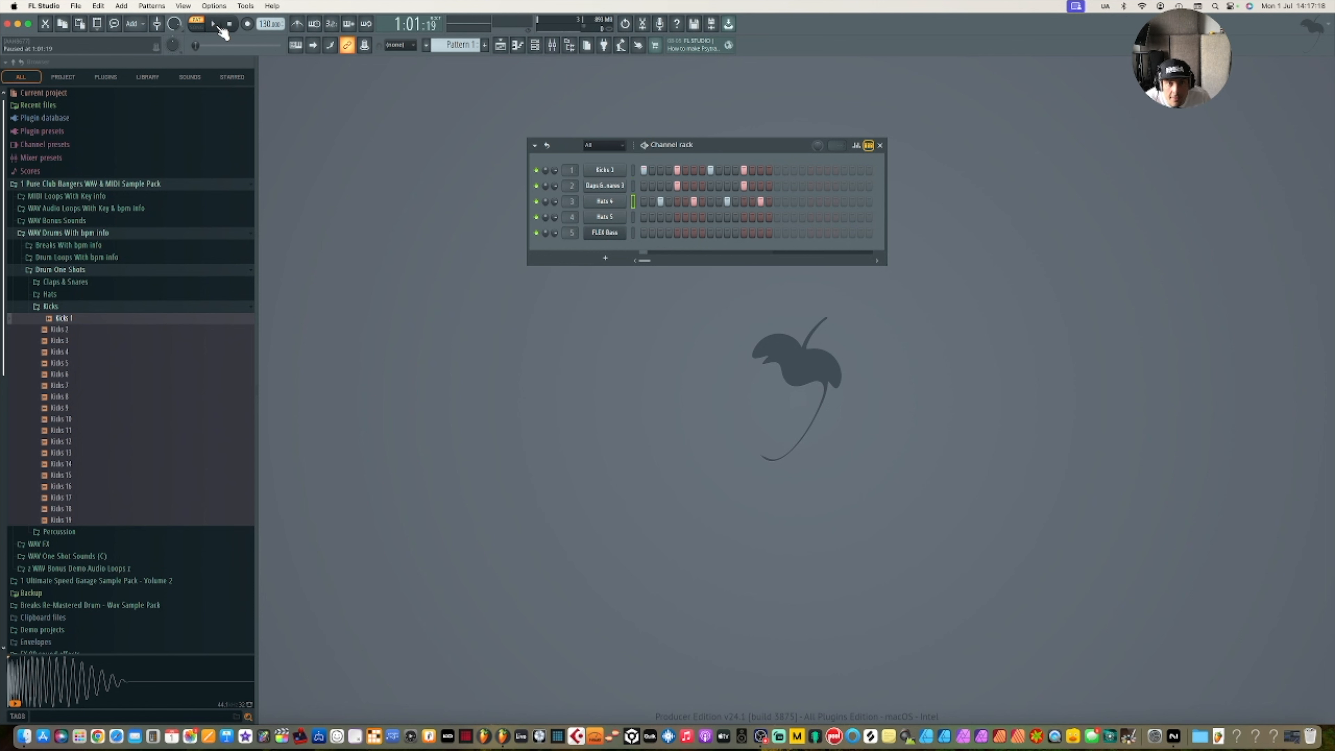
# Open the Playlist and paint Pattern 1 clips along Track 1 from bar 1 through bar 12.
pyautogui.click(501, 47)
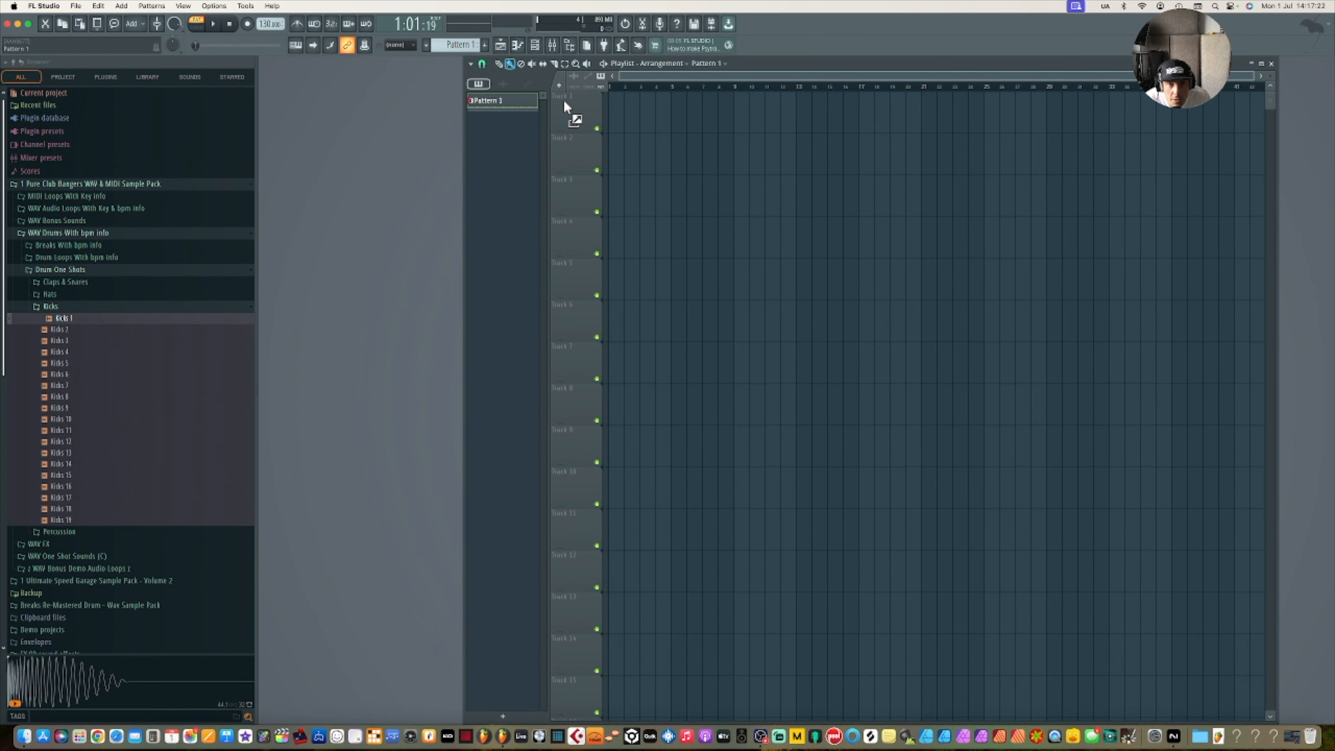
pyautogui.moveTo(564, 102); pyautogui.dragTo(613, 125)
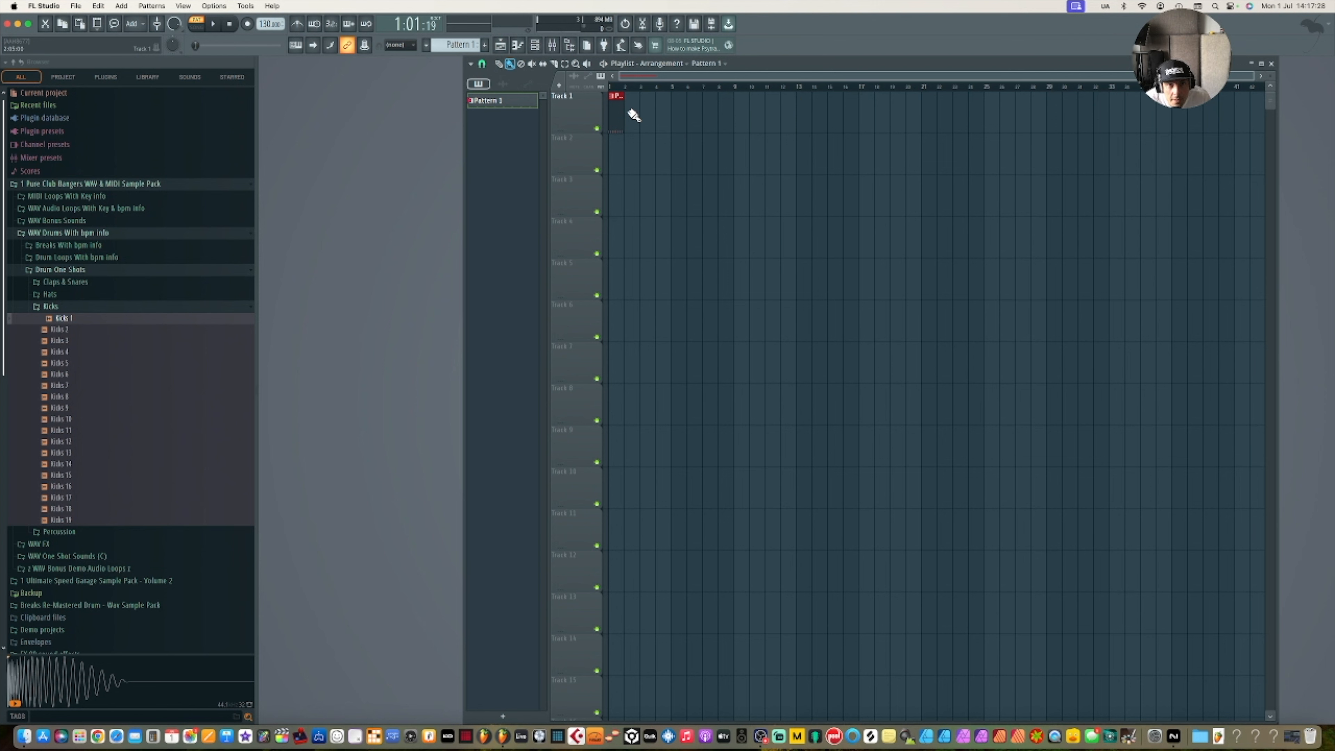
pyautogui.moveTo(628, 110); pyautogui.dragTo(789, 120)
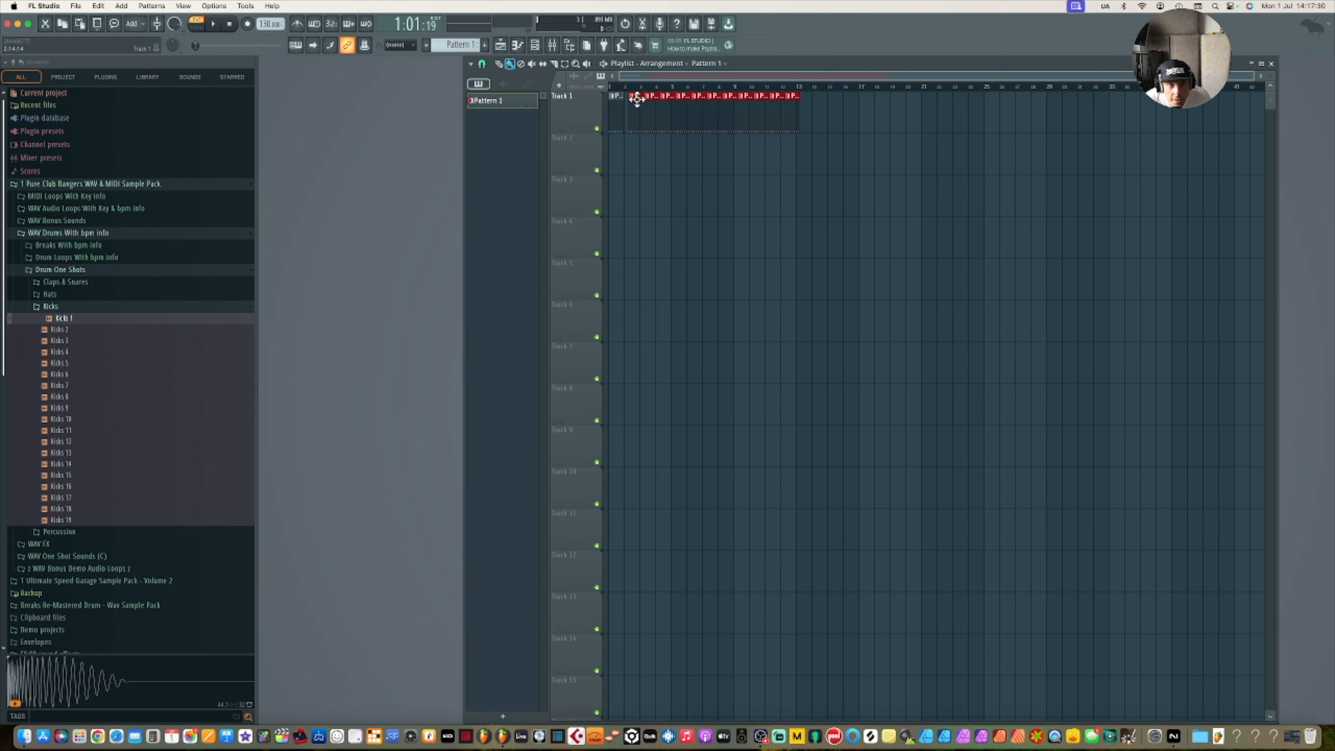
pyautogui.moveTo(636, 99); pyautogui.dragTo(632, 99)
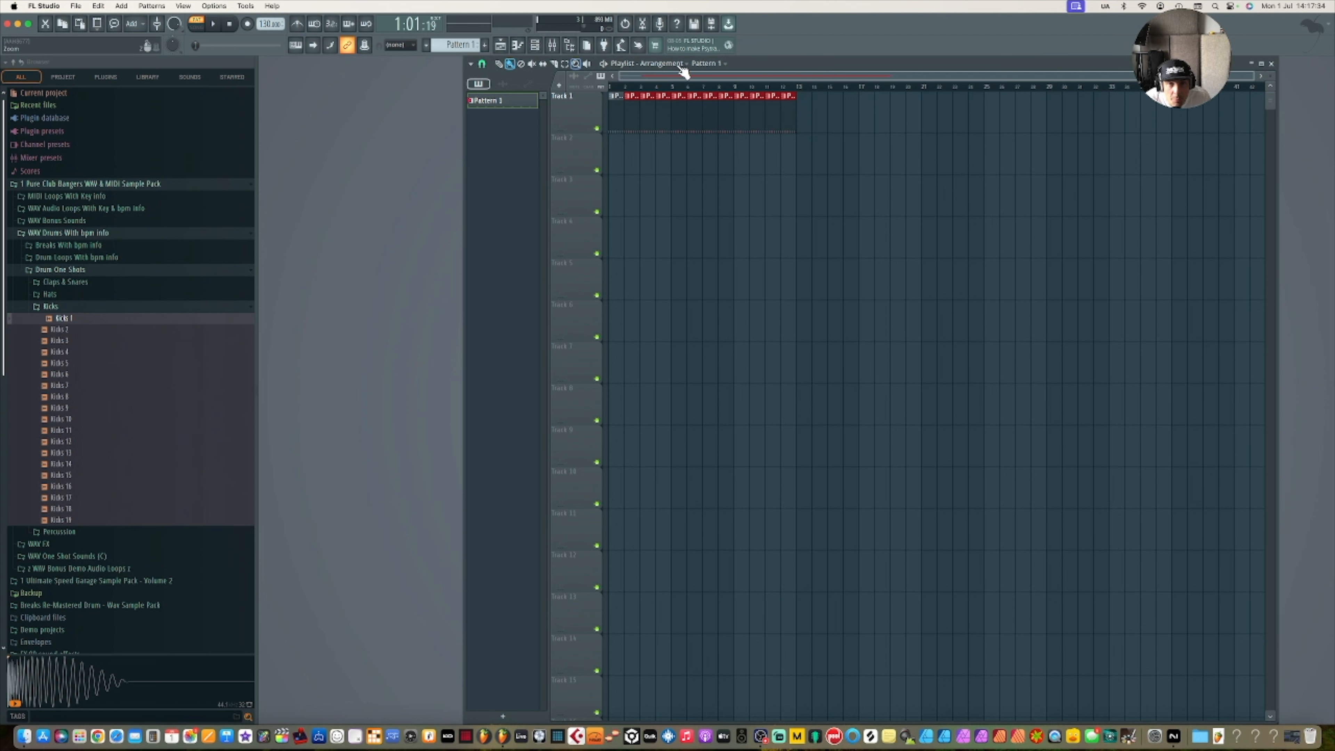
# Draw a single Pattern 1 clip near bar 16 of Track 1 and paint a run of clips from about bar 20 to bar 32.
pyautogui.click(502, 66)
pyautogui.click(851, 111)
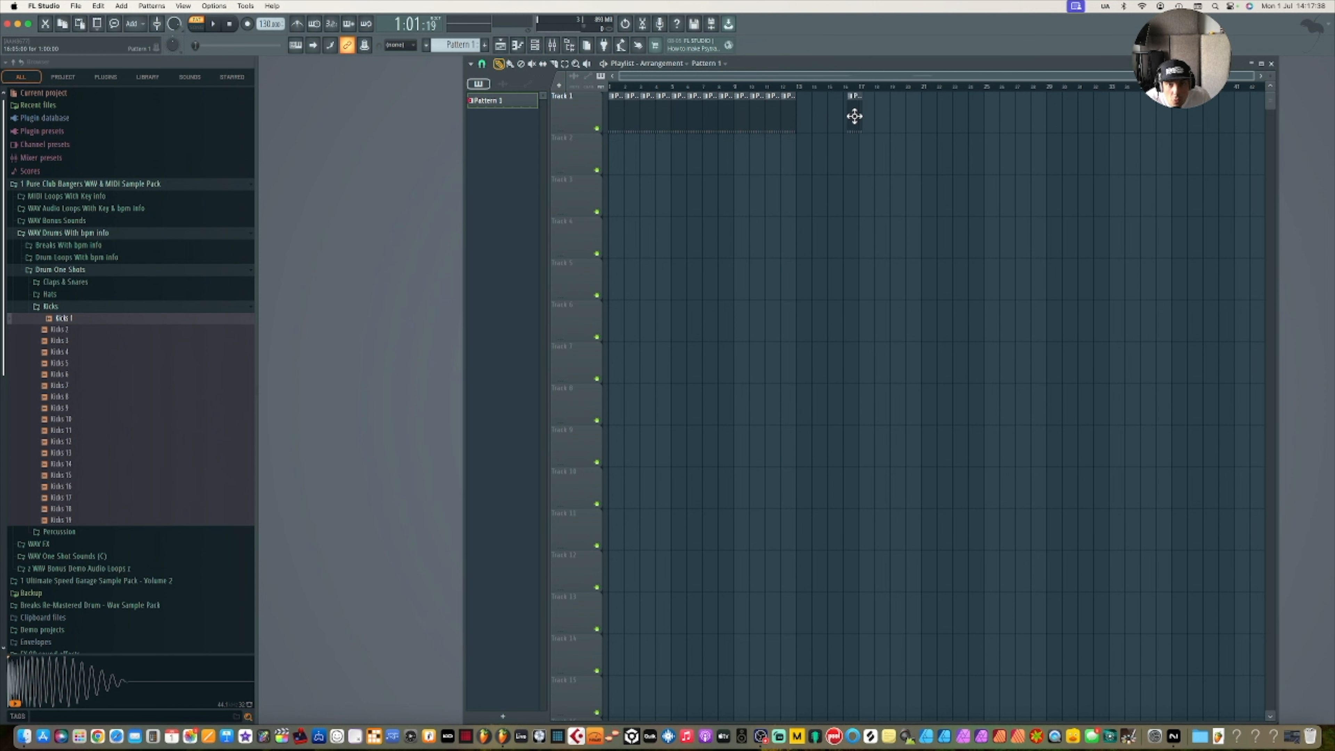
pyautogui.moveTo(855, 95); pyautogui.dragTo(850, 95)
pyautogui.click(510, 63)
pyautogui.moveTo(917, 121); pyautogui.dragTo(1105, 125)
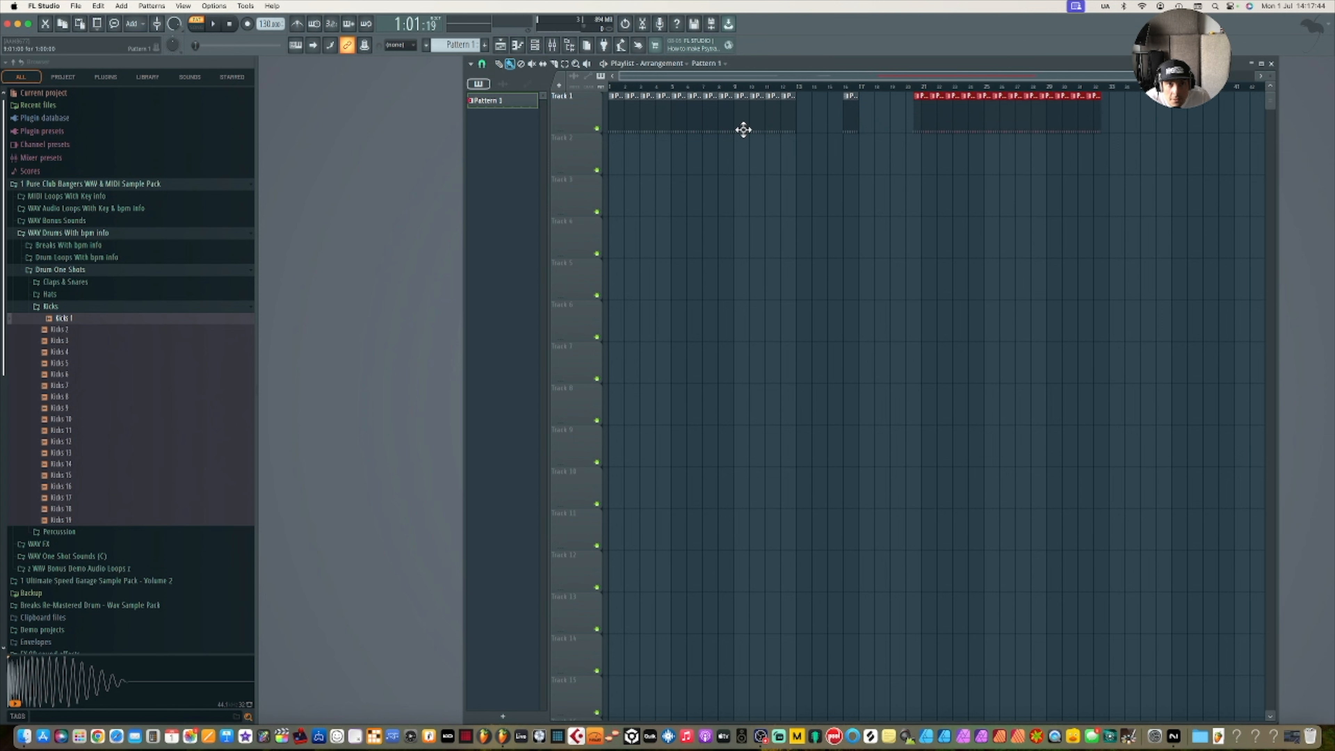
# Delete all clips from Track 1 and place Pattern 1 clips back to back across bars 1 to 4.
pyautogui.click(521, 64)
pyautogui.moveTo(1103, 127); pyautogui.dragTo(617, 126)
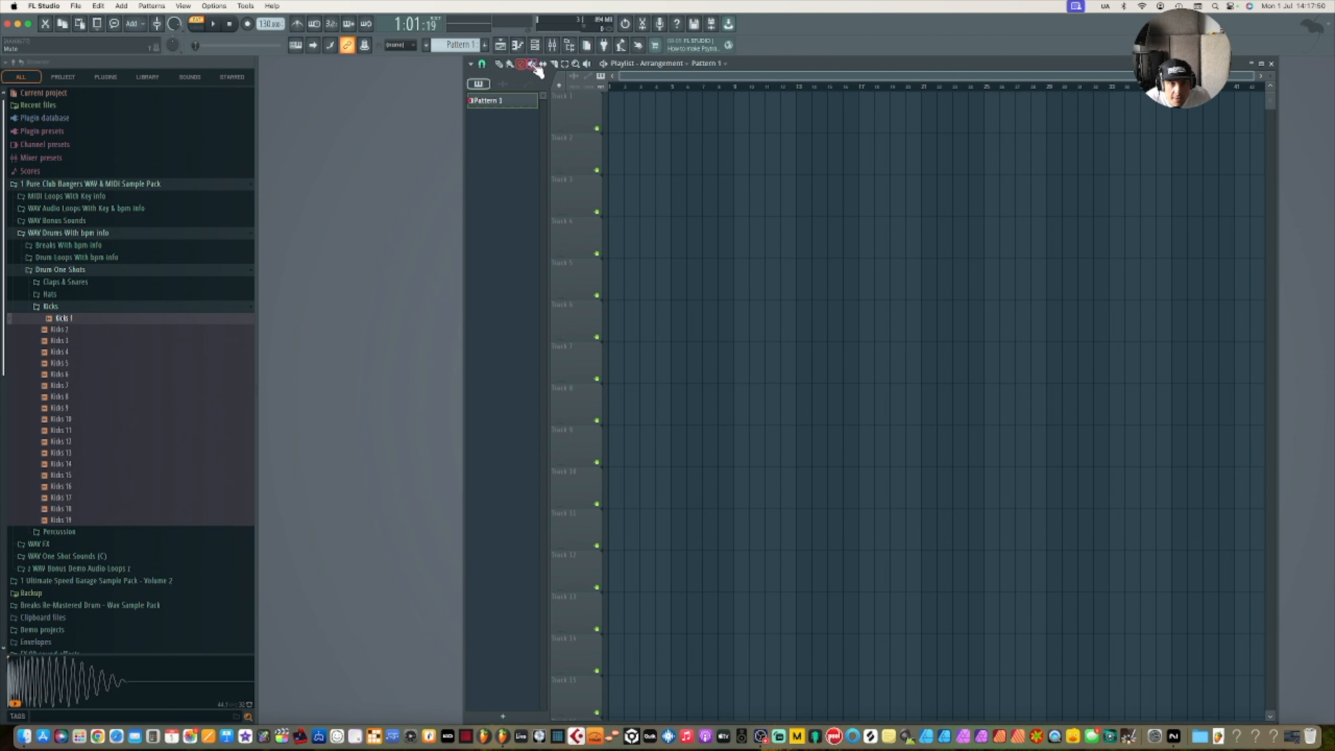
pyautogui.click(499, 64)
pyautogui.click(616, 113)
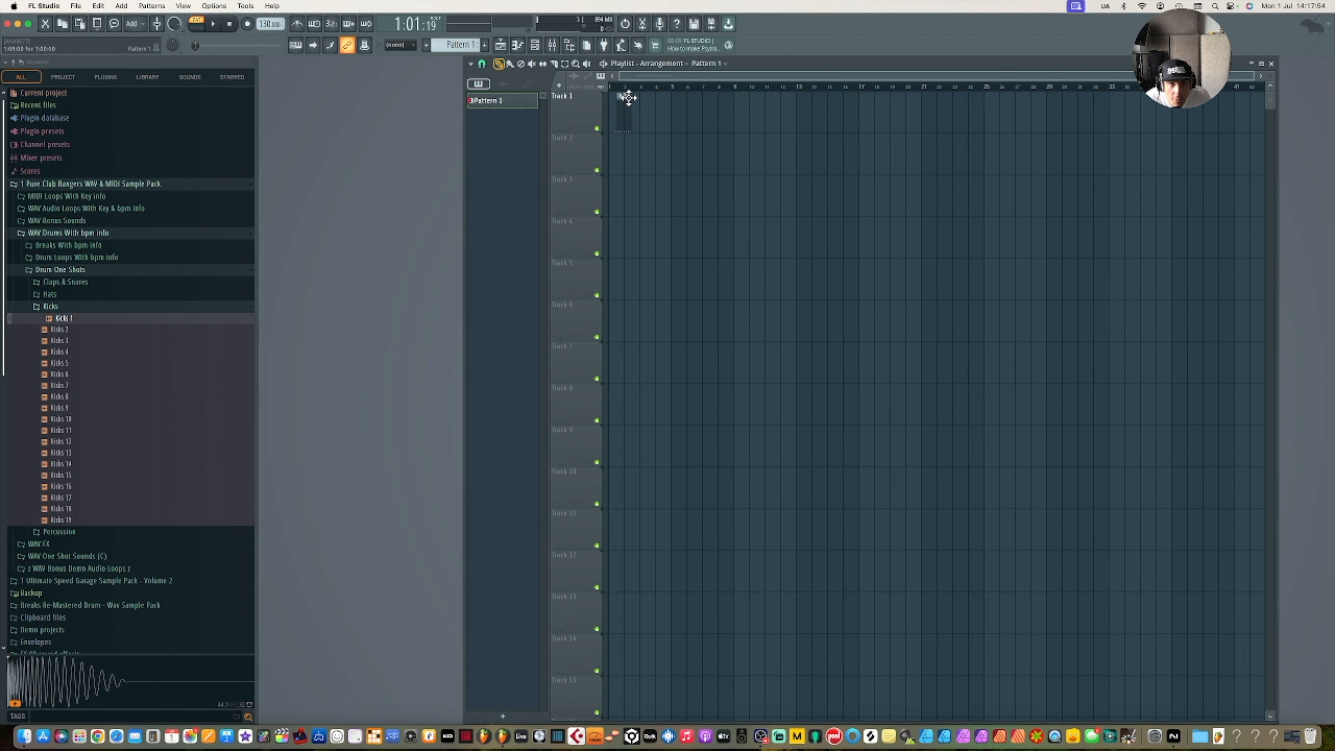
pyautogui.moveTo(628, 119)
pyautogui.mouseDown()
pyautogui.moveTo(650, 113)
pyautogui.moveTo(616, 111)
pyautogui.moveTo(674, 119)
pyautogui.moveTo(595, 102)
pyautogui.mouseUp()
pyautogui.rightClick(656, 113)
pyautogui.click(510, 65)
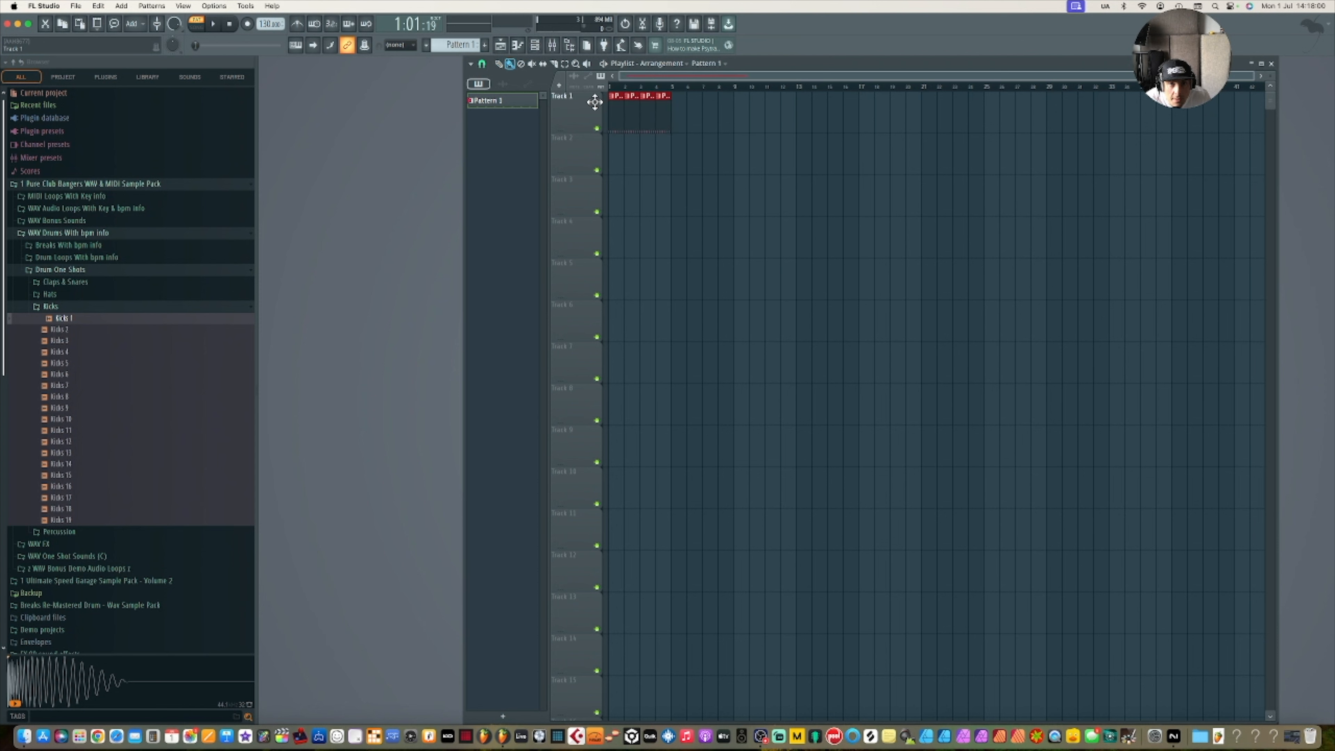
# Mute the third Pattern 1 clip on Track 1 and play the arrangement in song mode.
pyautogui.click(532, 64)
pyautogui.click(646, 95)
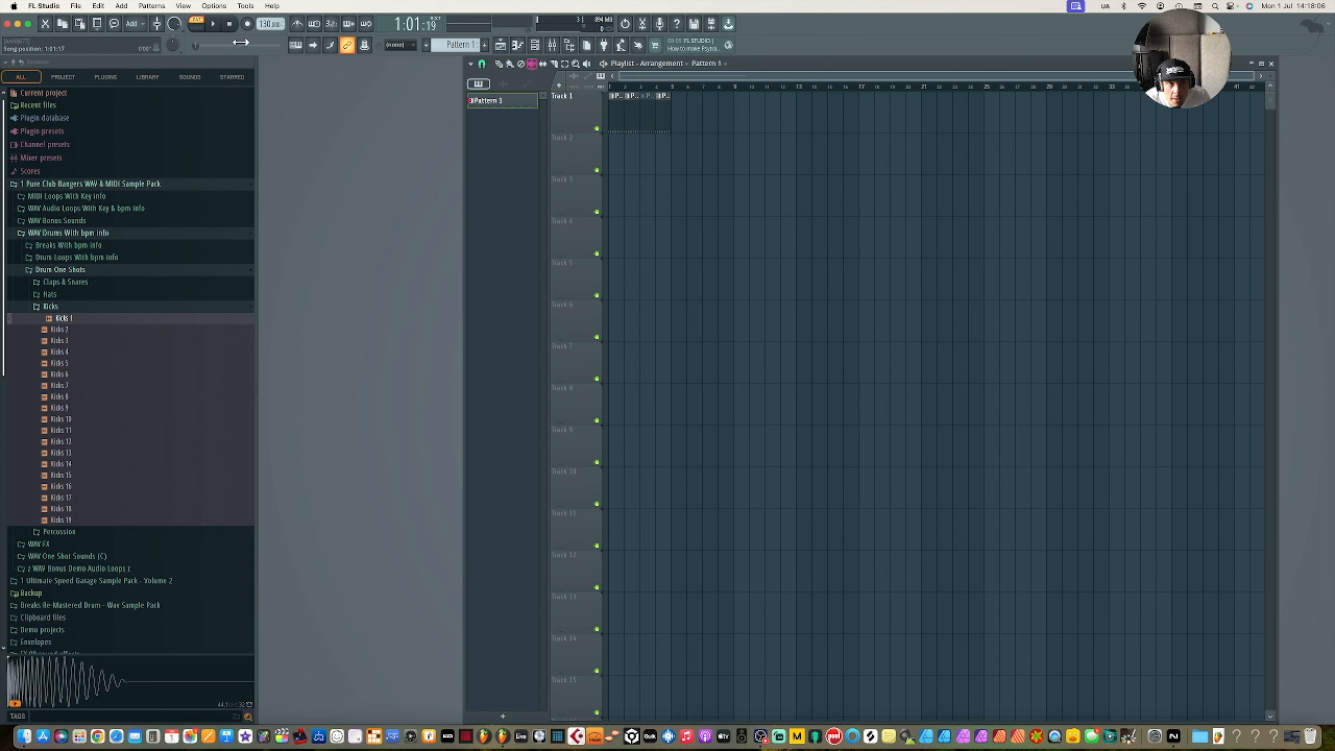
pyautogui.click(196, 26)
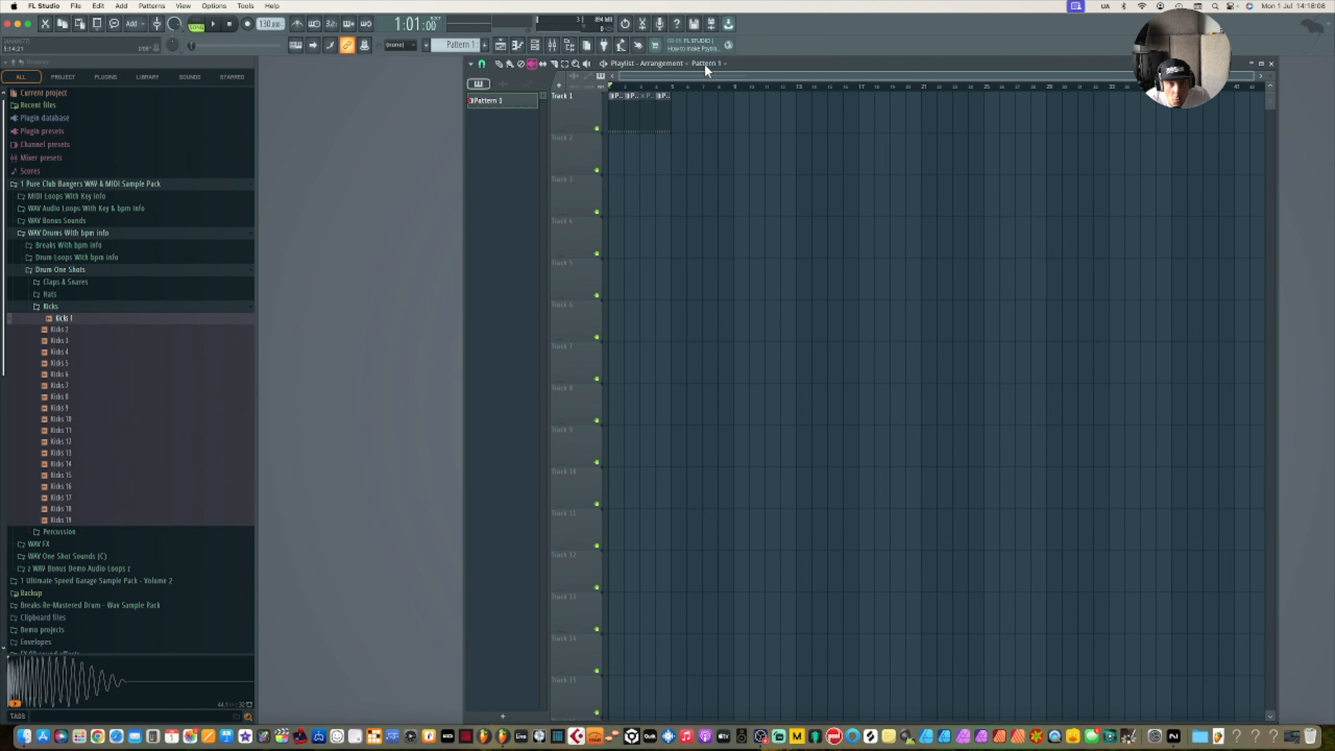
pyautogui.click(510, 63)
pyautogui.click(214, 26)
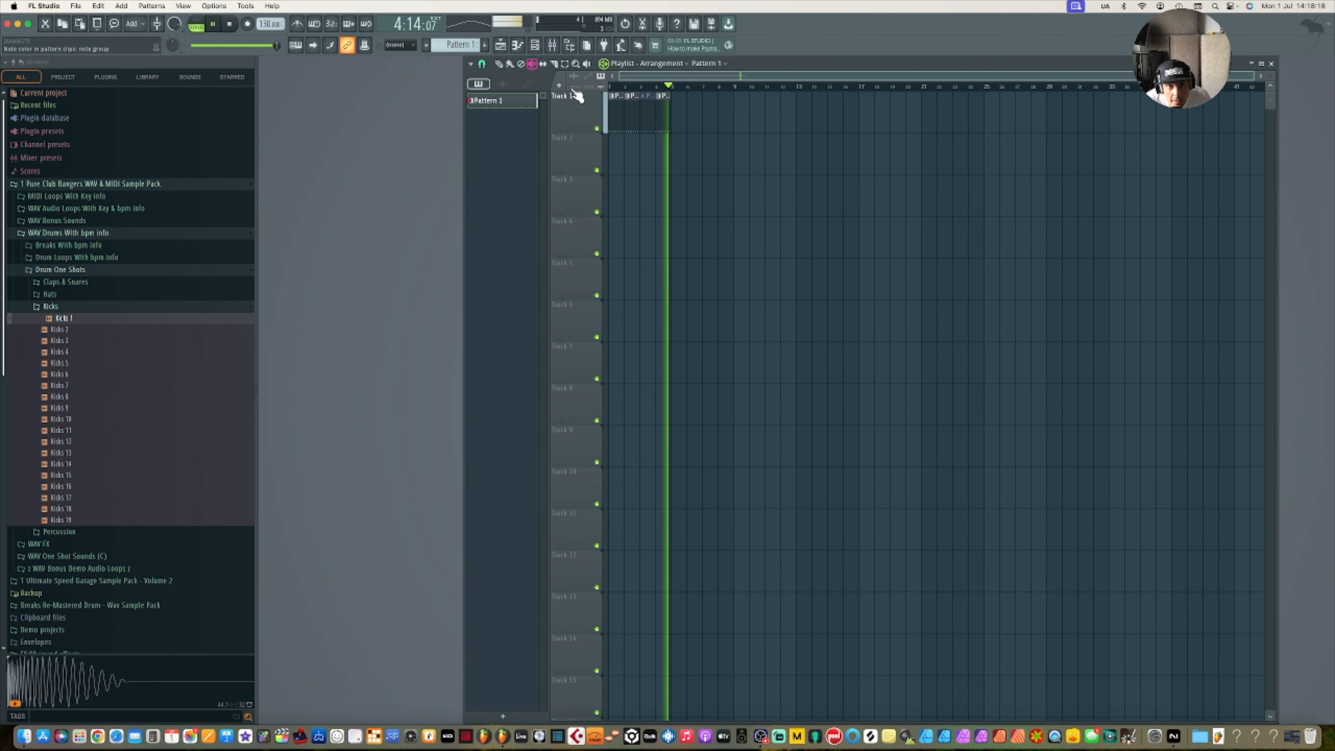
pyautogui.click(214, 26)
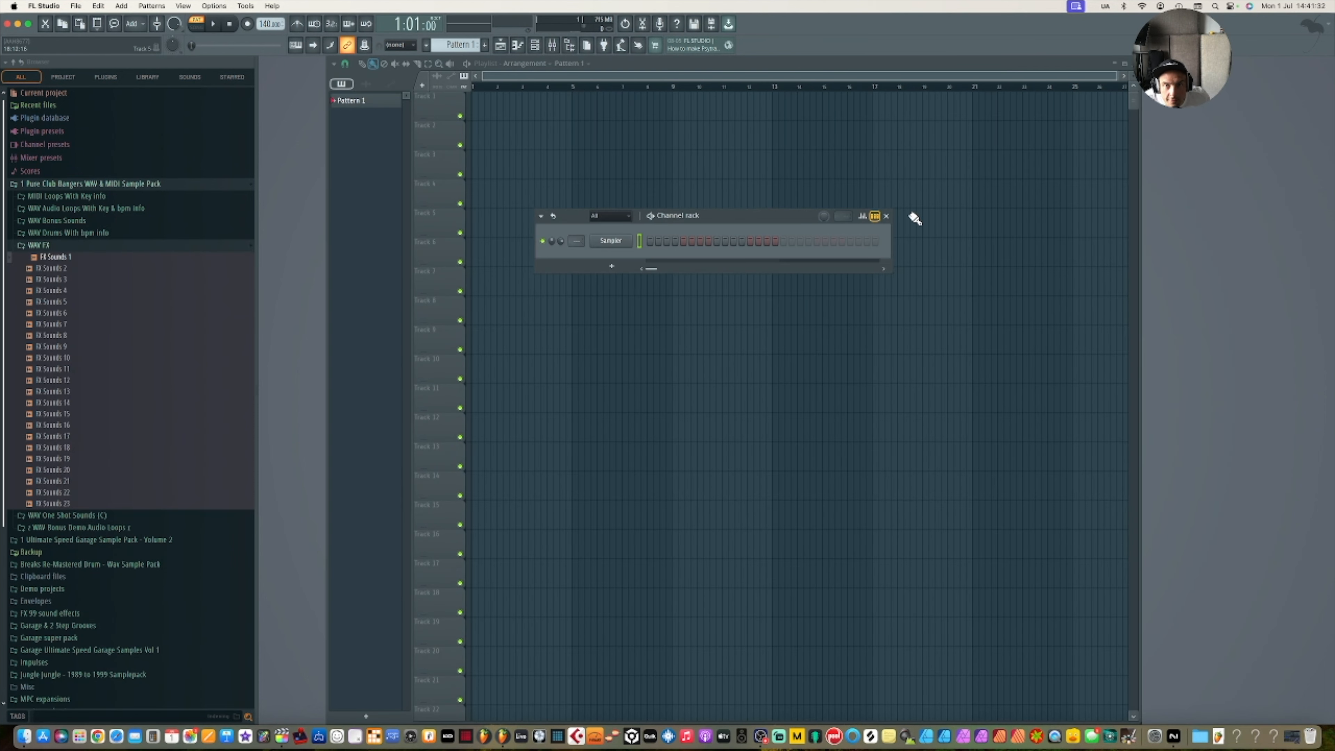
# Close the Channel rack and add the Speed Garage kick one-shot 04 to Track 1 as an audio track.
pyautogui.click(889, 218)
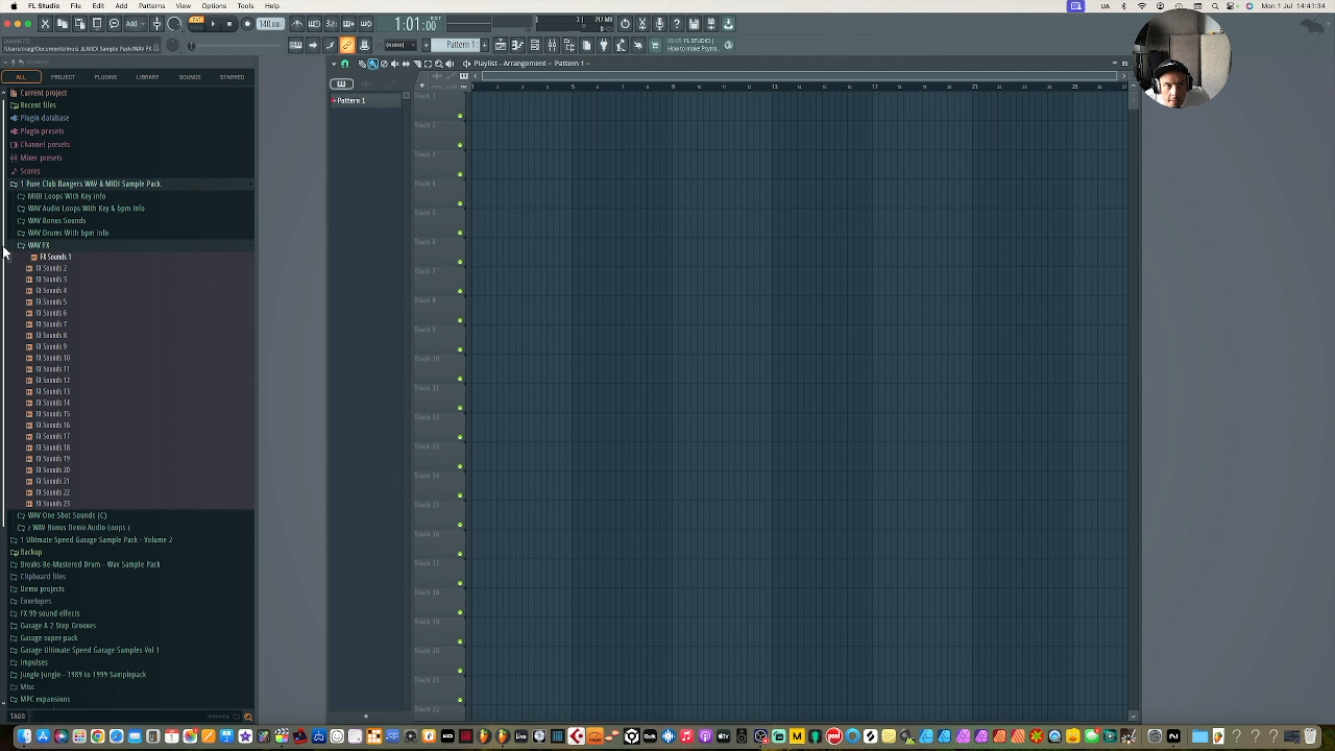
pyautogui.click(22, 246)
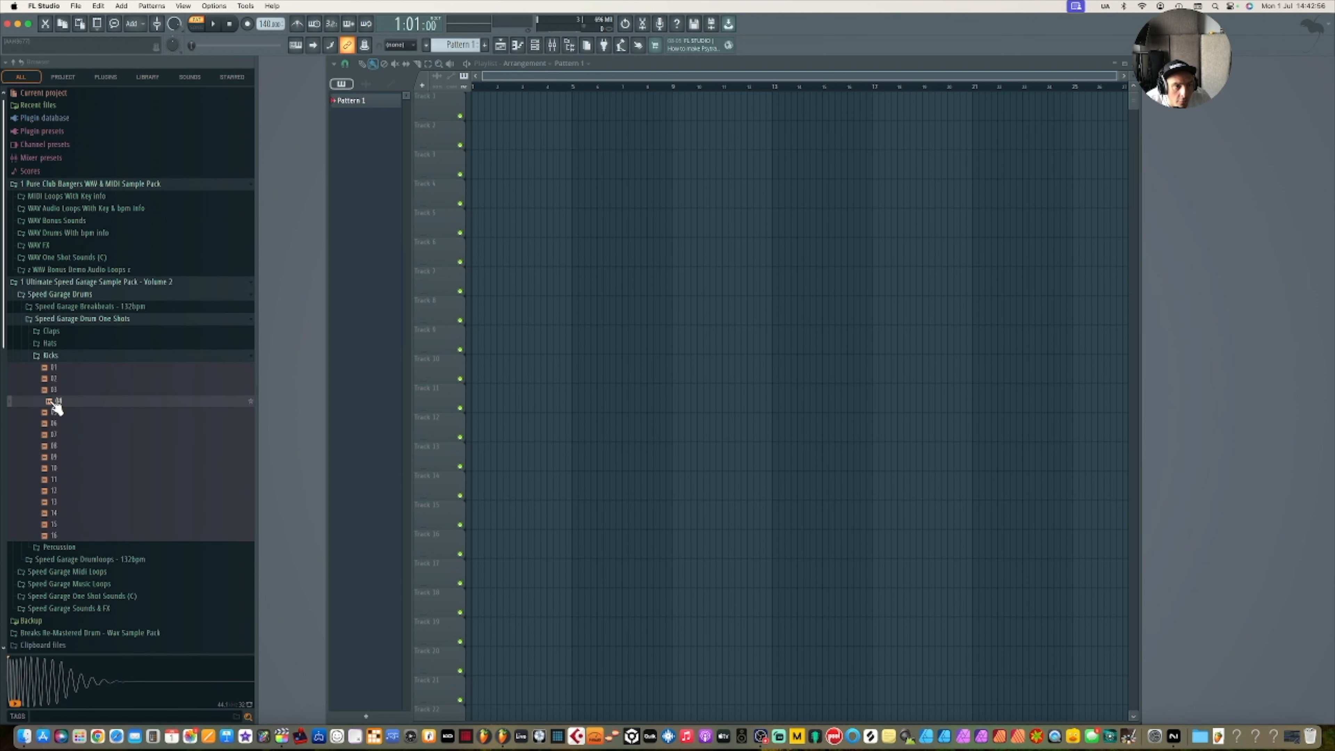
pyautogui.moveTo(53, 402); pyautogui.dragTo(439, 110)
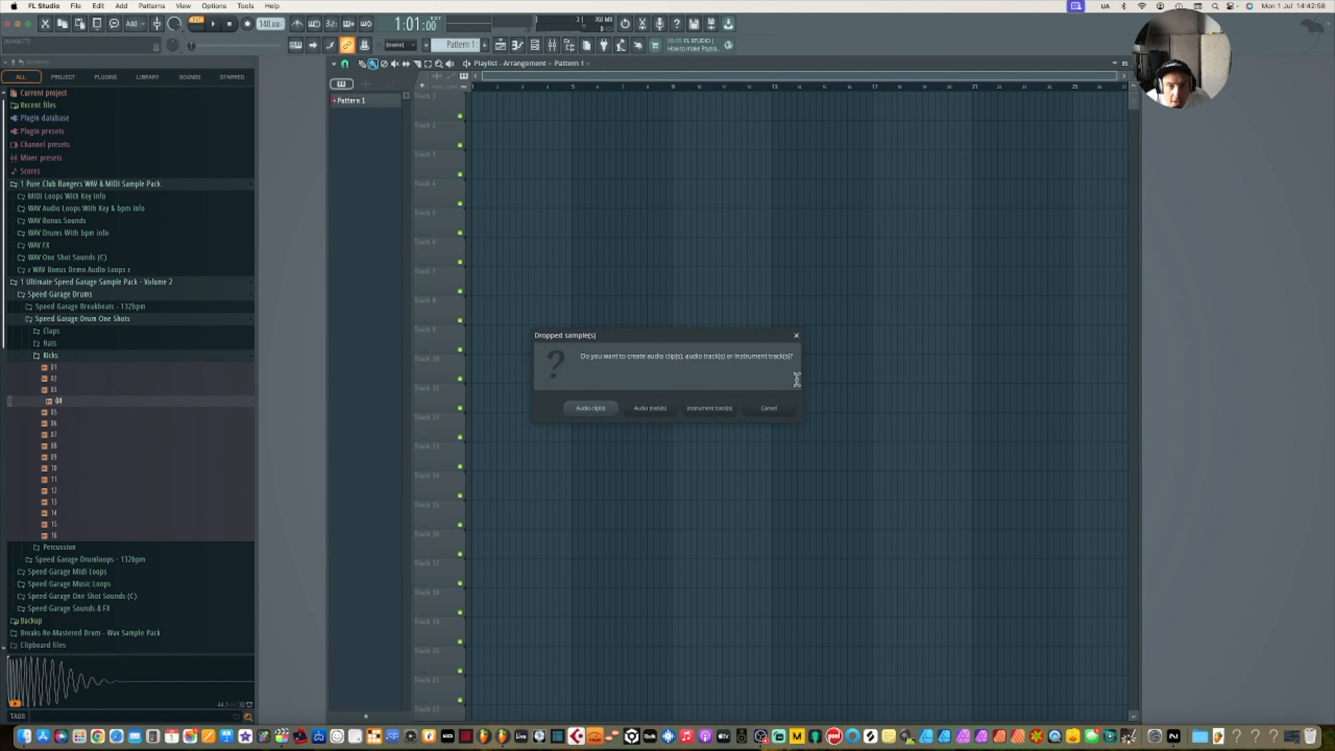
pyautogui.click(658, 412)
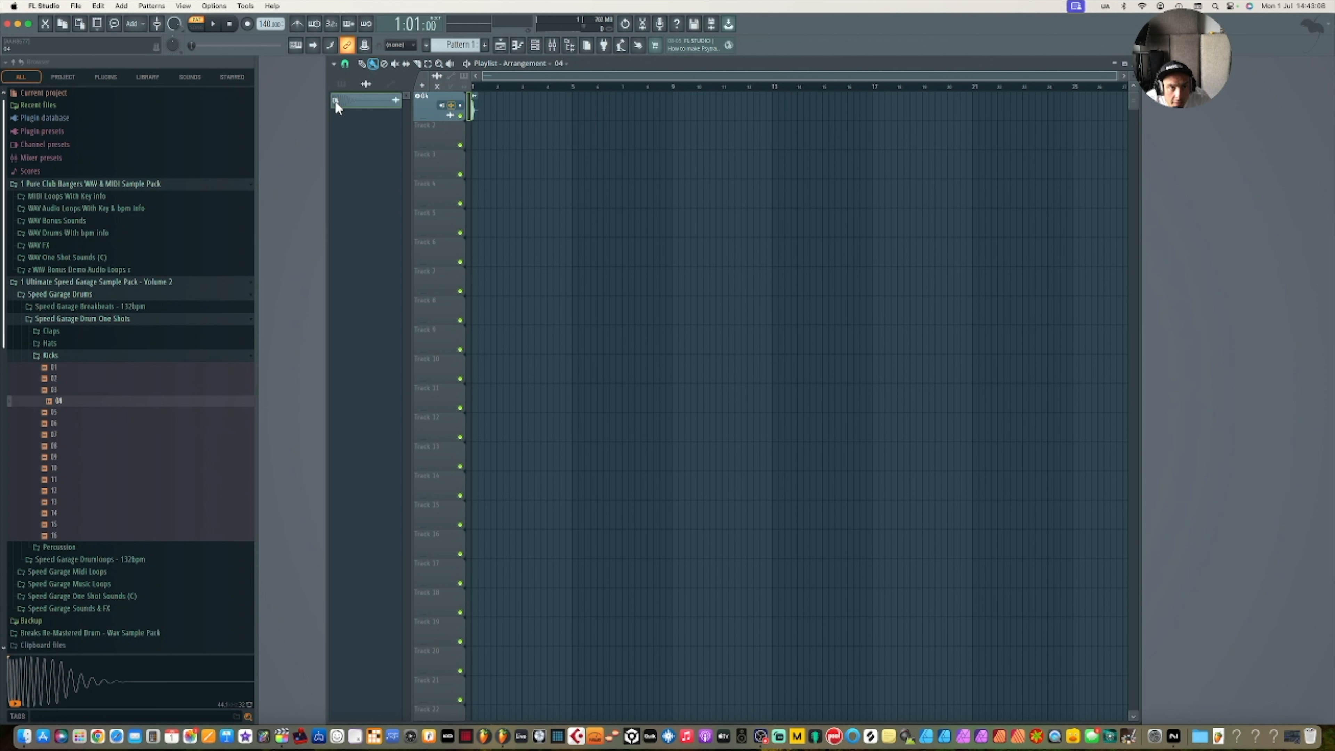
# Rename the first playlist track to KICK.
pyautogui.rightClick(425, 97)
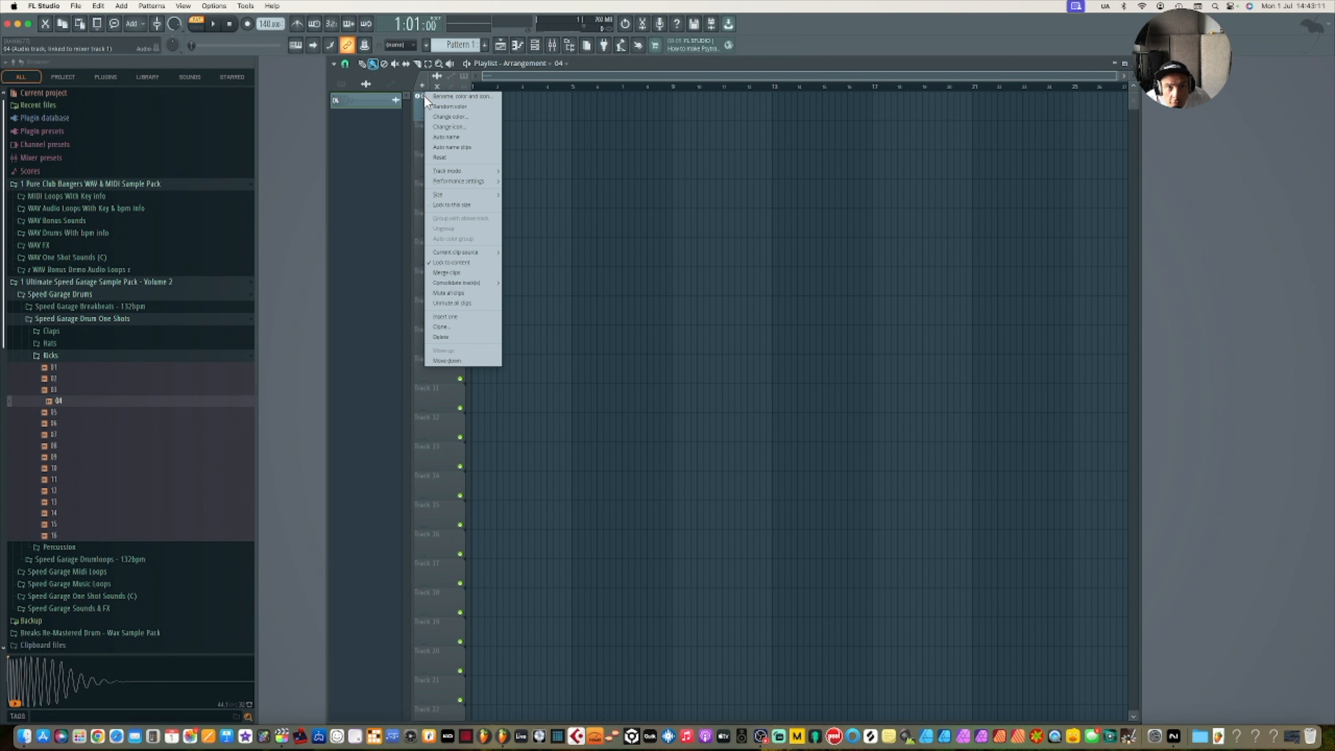
pyautogui.click(460, 97)
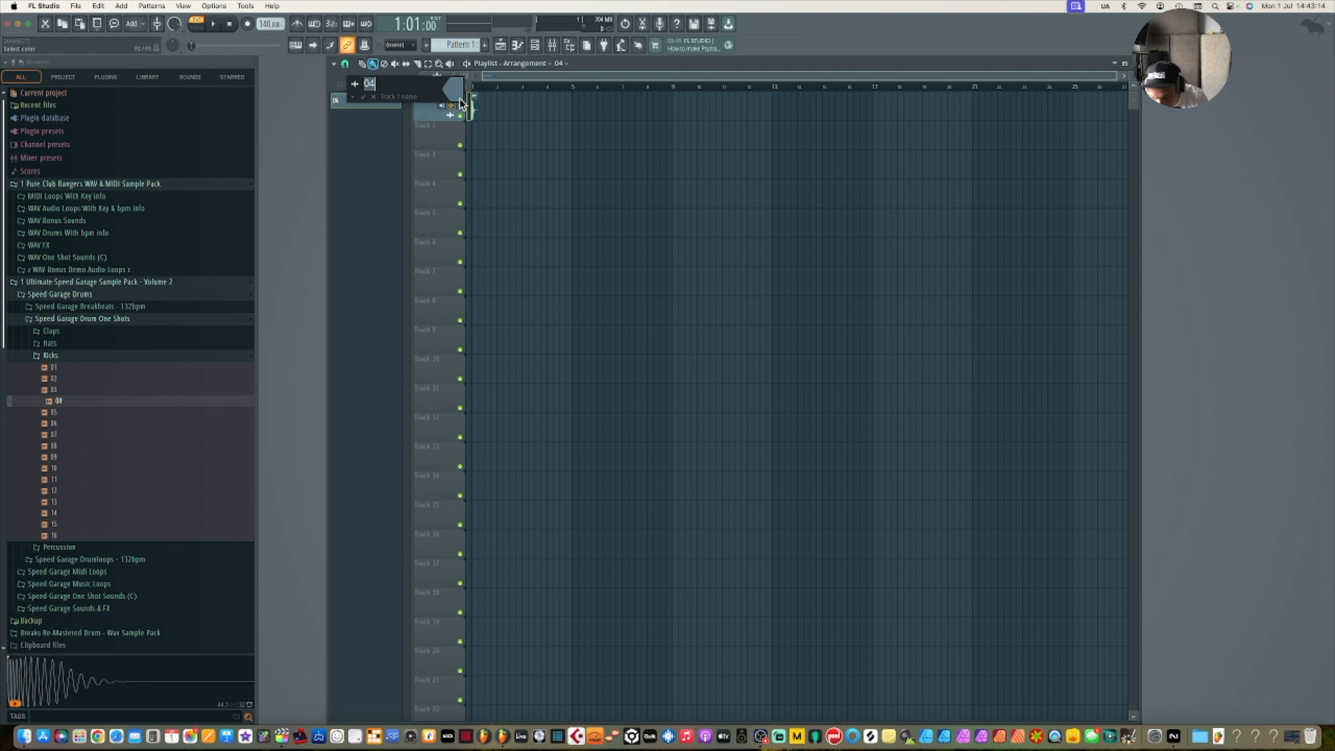
pyautogui.write('KIOCK')
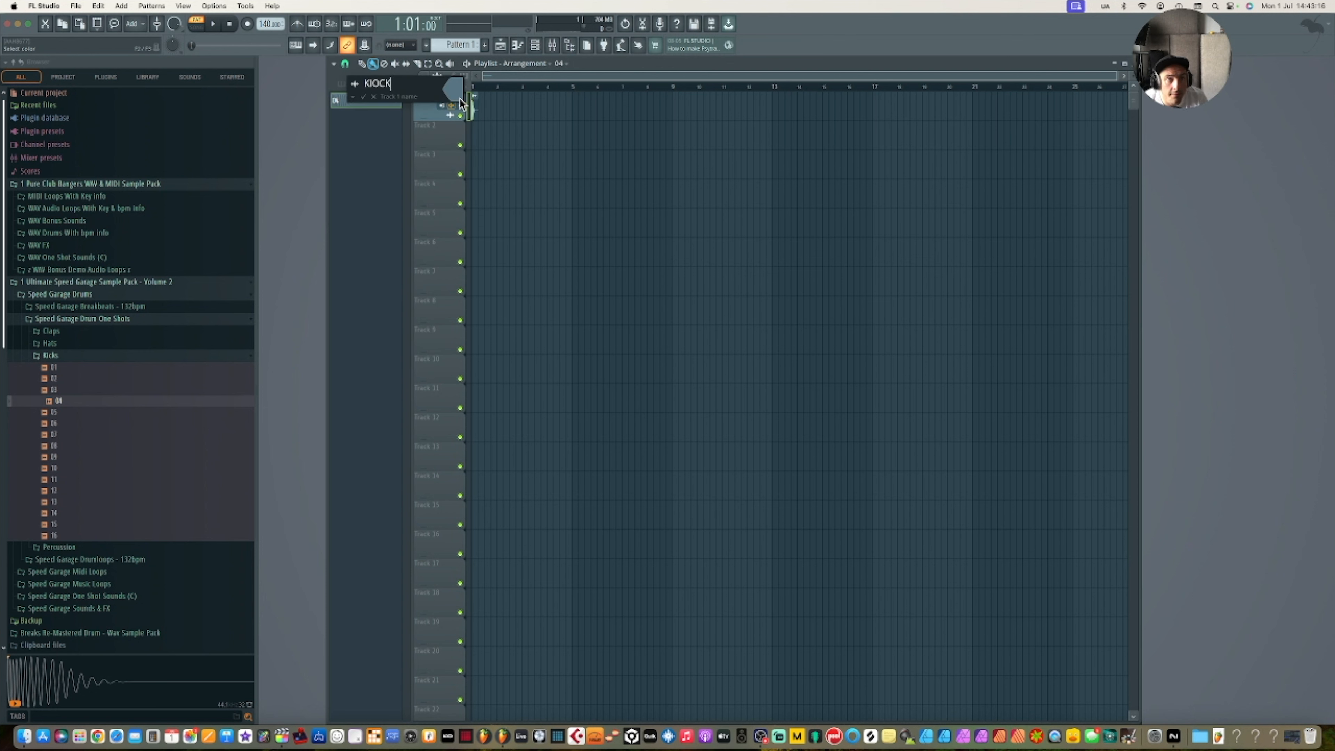
pyautogui.write('CK')
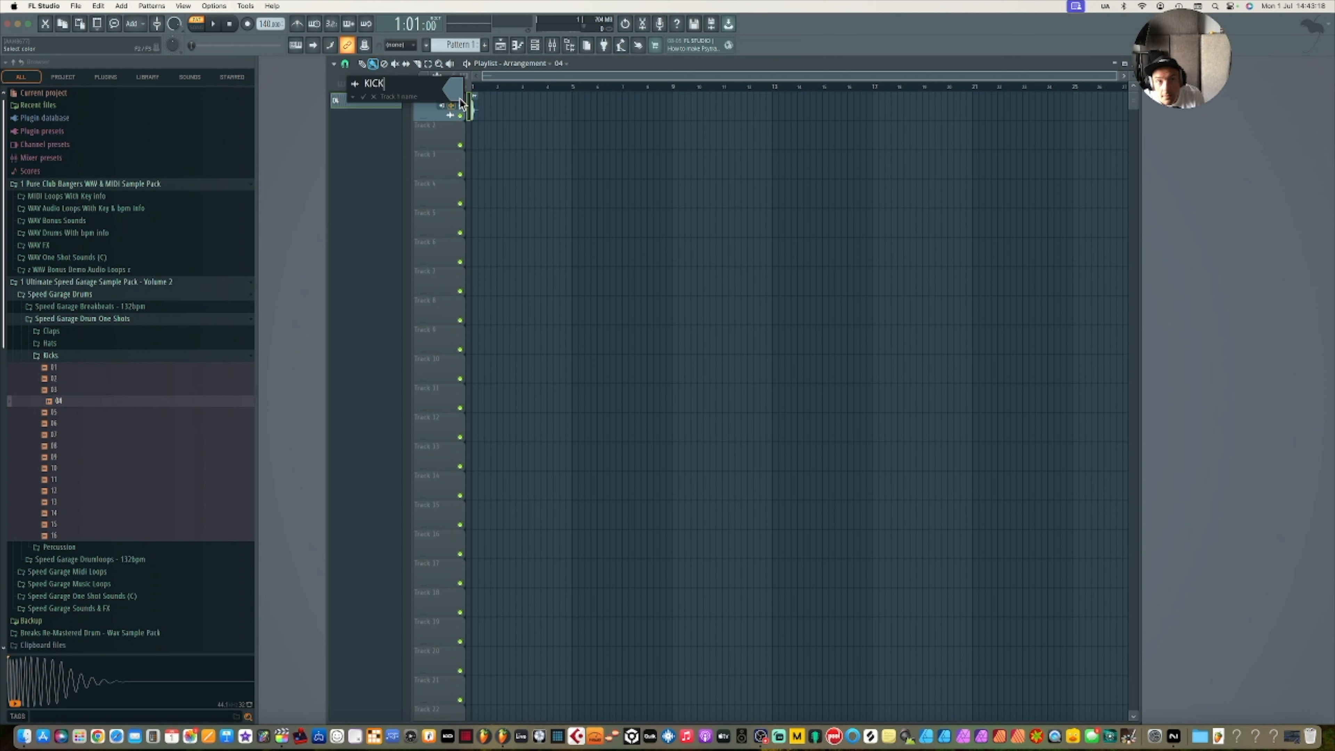
pyautogui.press('Return')
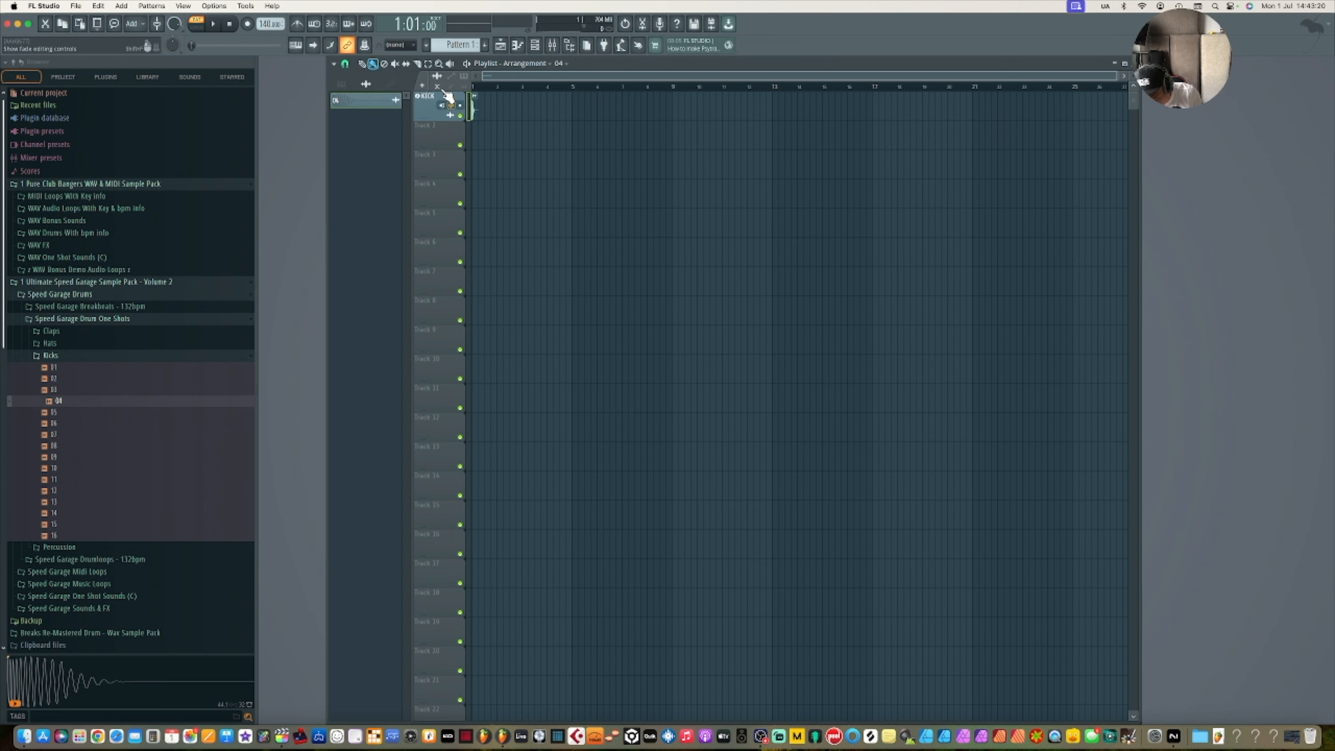
# Change the KICK track's colour to pale violet red #953255 in the playlist.
pyautogui.rightClick(434, 109)
pyautogui.click(462, 111)
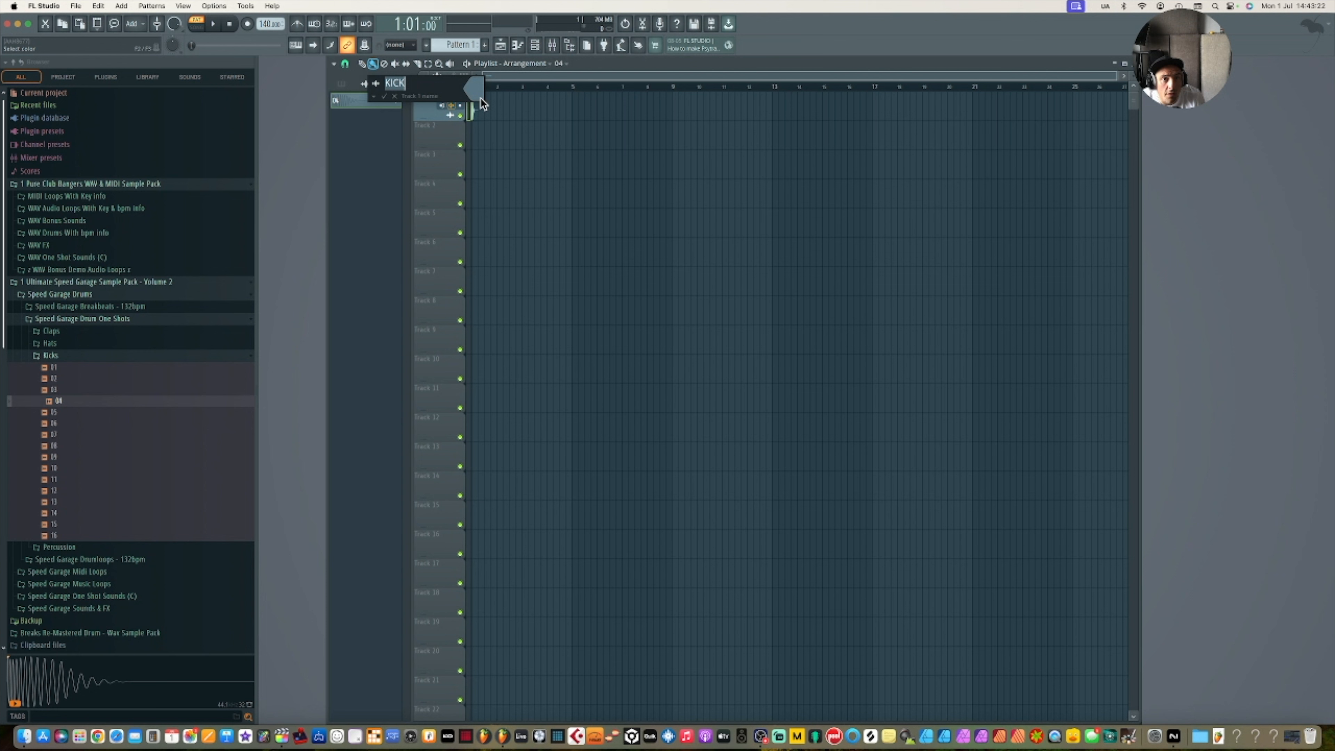
pyautogui.click(476, 89)
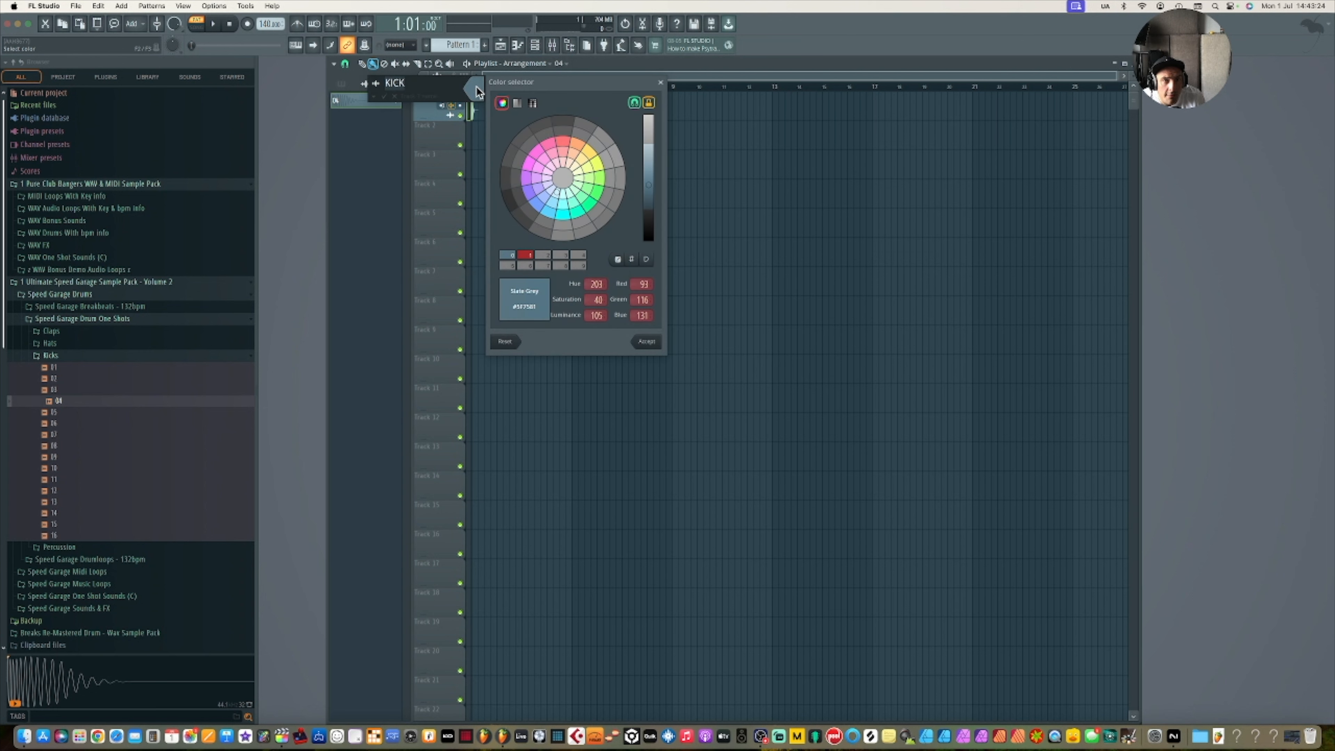
pyautogui.click(530, 256)
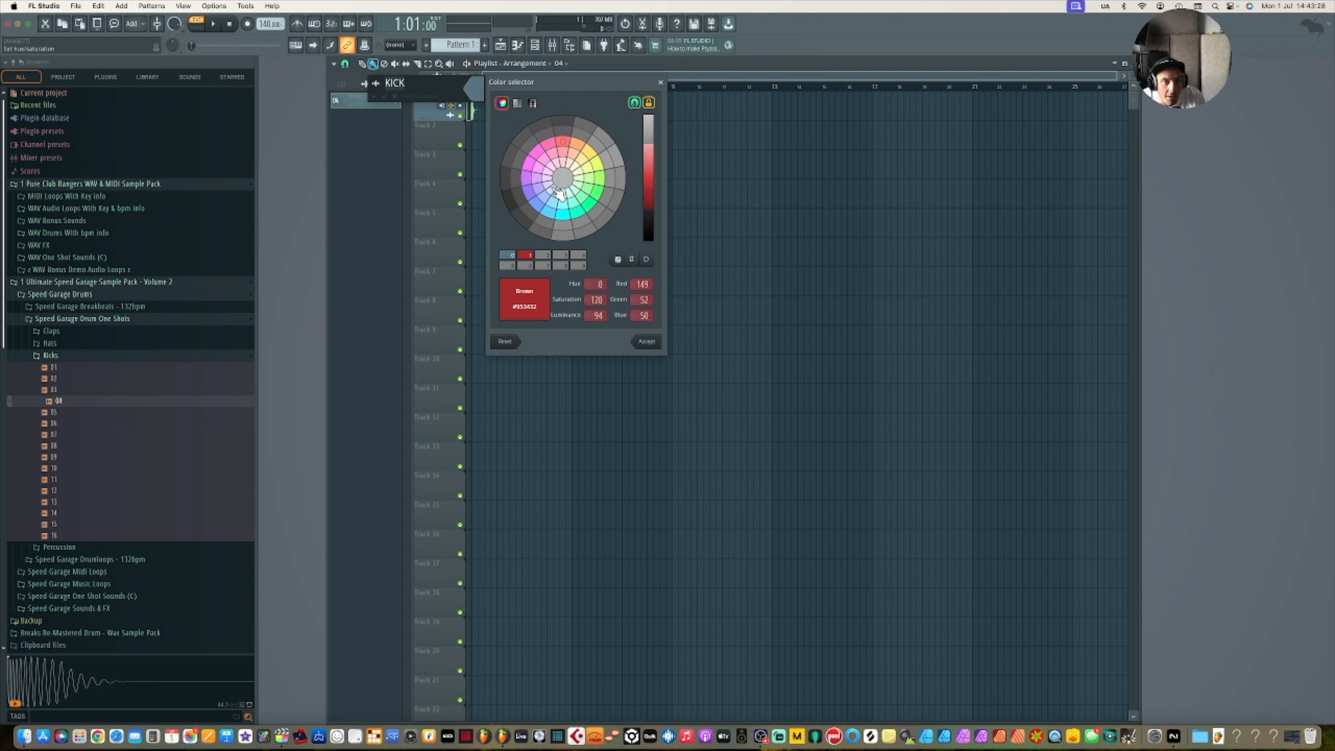
pyautogui.moveTo(563, 149); pyautogui.dragTo(556, 146)
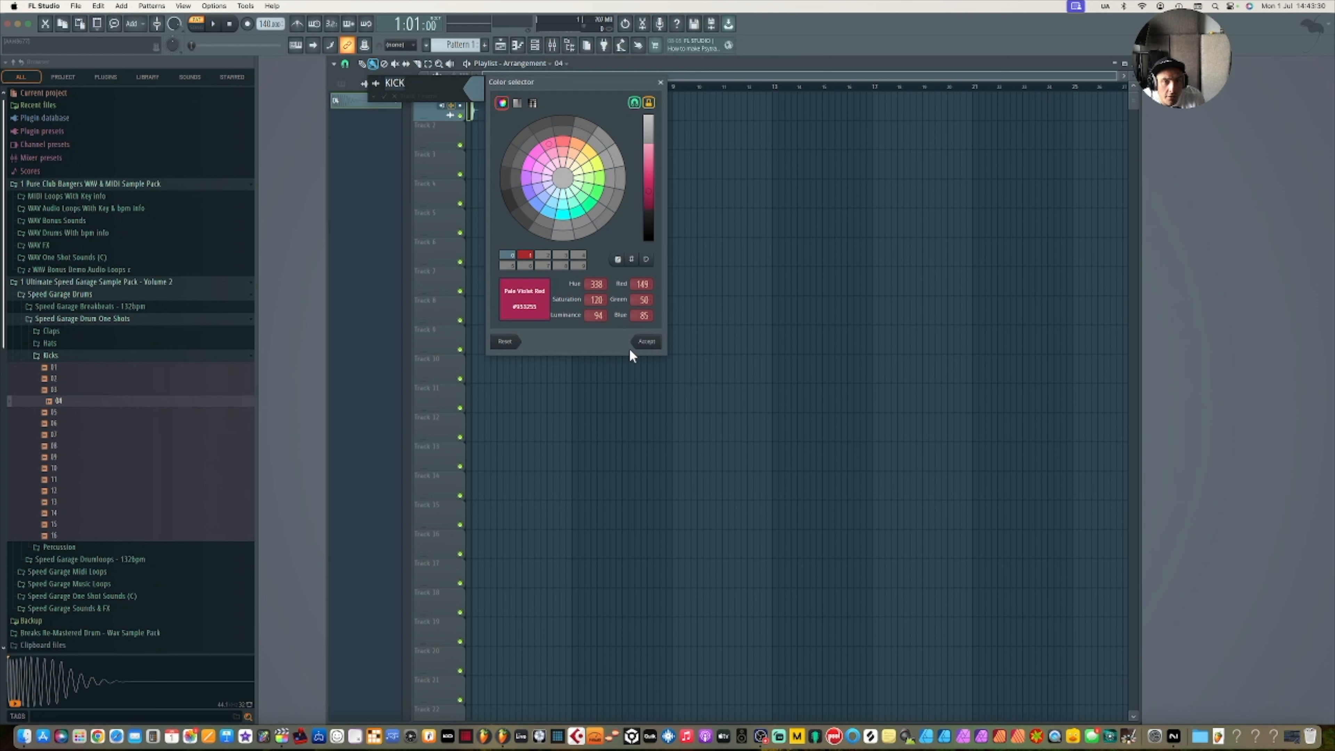
pyautogui.click(648, 342)
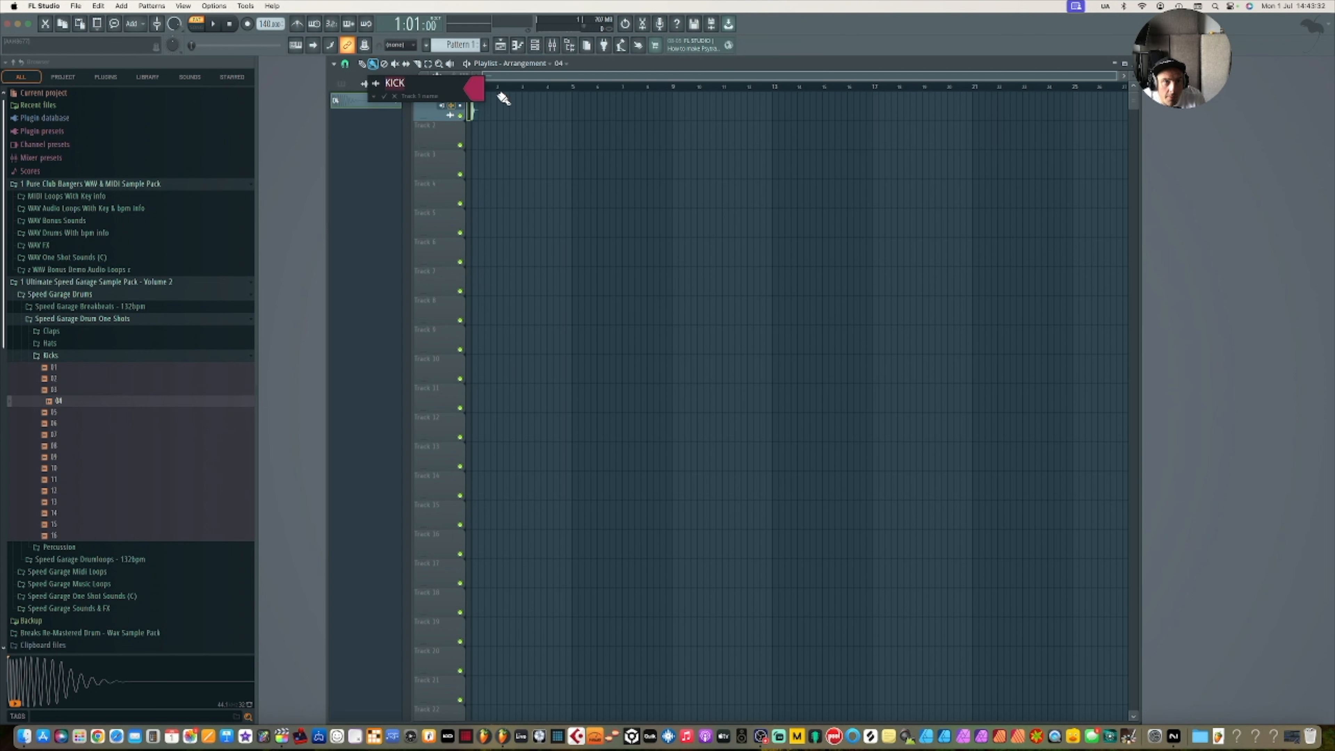
pyautogui.press('Return')
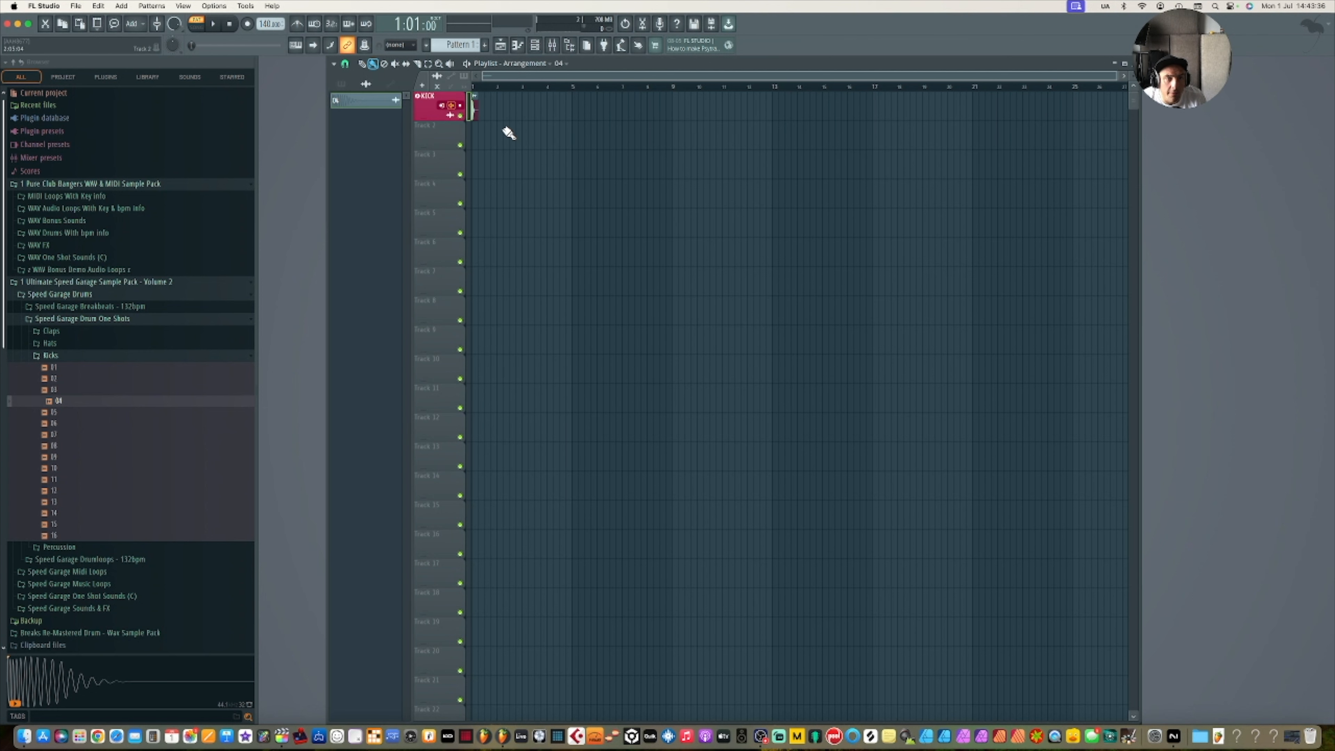
# Place three more kick clips on beats 2, 3 and 4 of bar 1 on the KICK track.
pyautogui.scroll(2, 508, 131)
pyautogui.scroll(2, 508, 132)
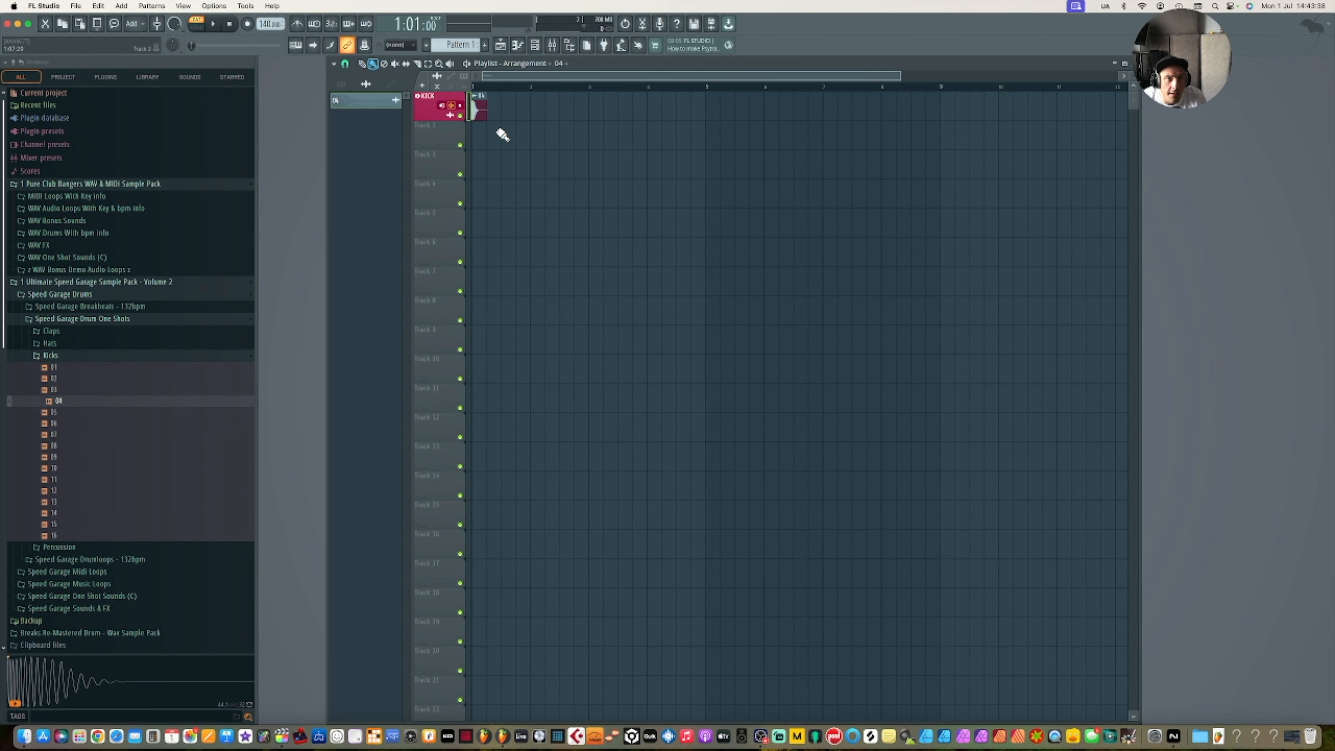
pyautogui.scroll(3, 502, 135)
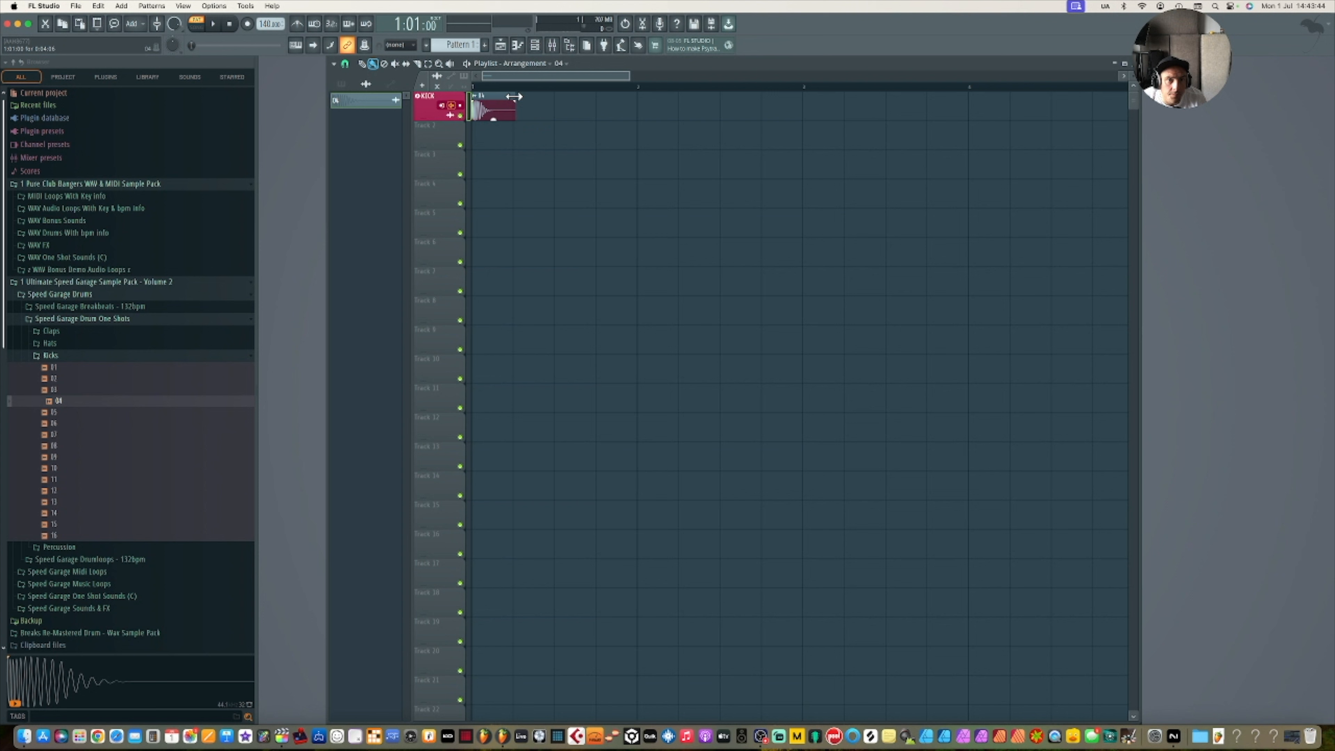
pyautogui.click(362, 64)
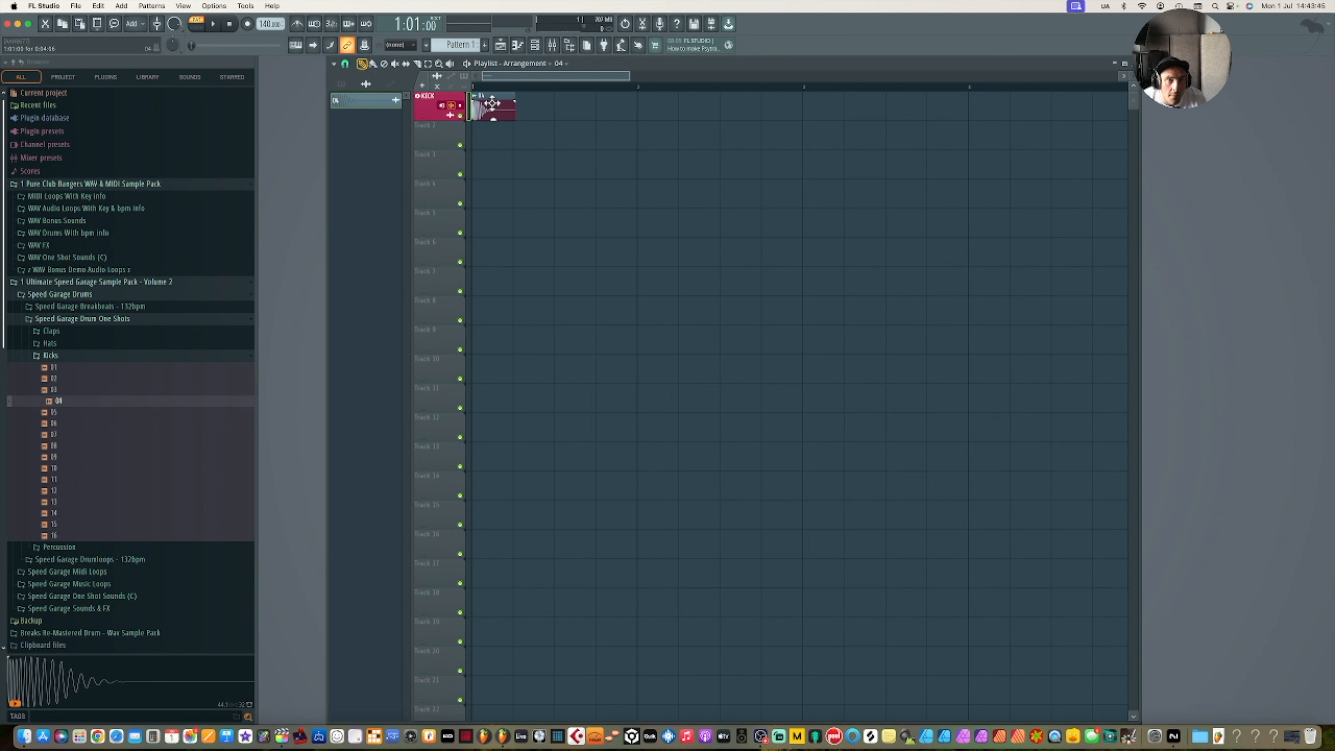
pyautogui.click(526, 112)
pyautogui.click(574, 111)
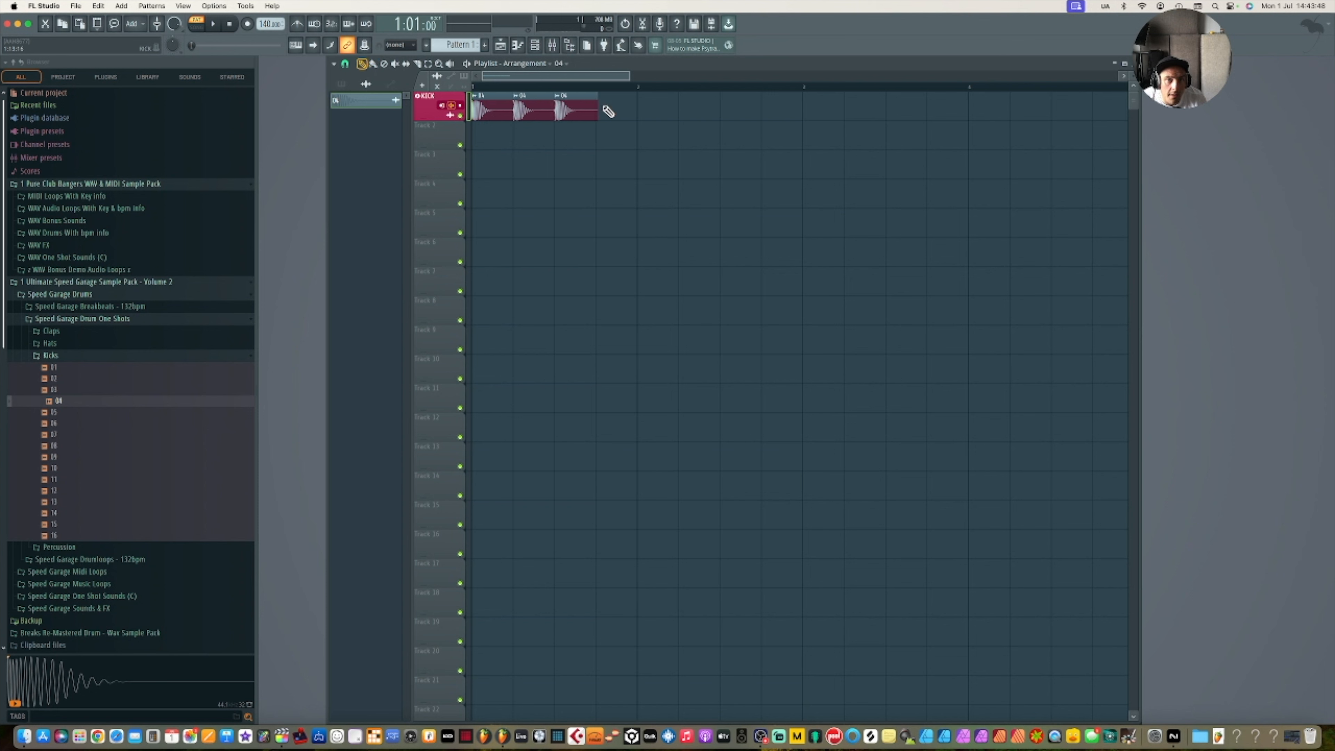
pyautogui.click(615, 110)
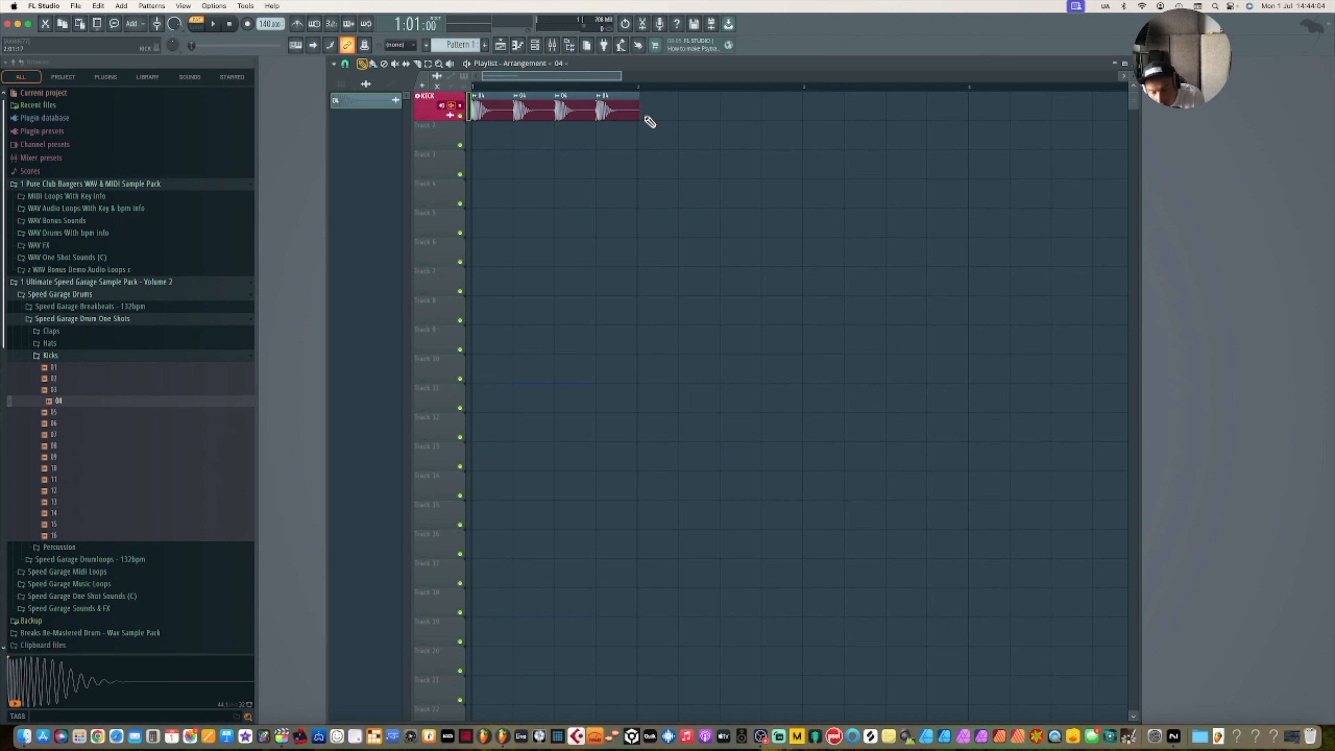
# Select the four kick clips, set the playlist snap to 1/2 step and shorten the clips together to leave gaps between them.
pyautogui.moveTo(644, 120); pyautogui.dragTo(475, 132)
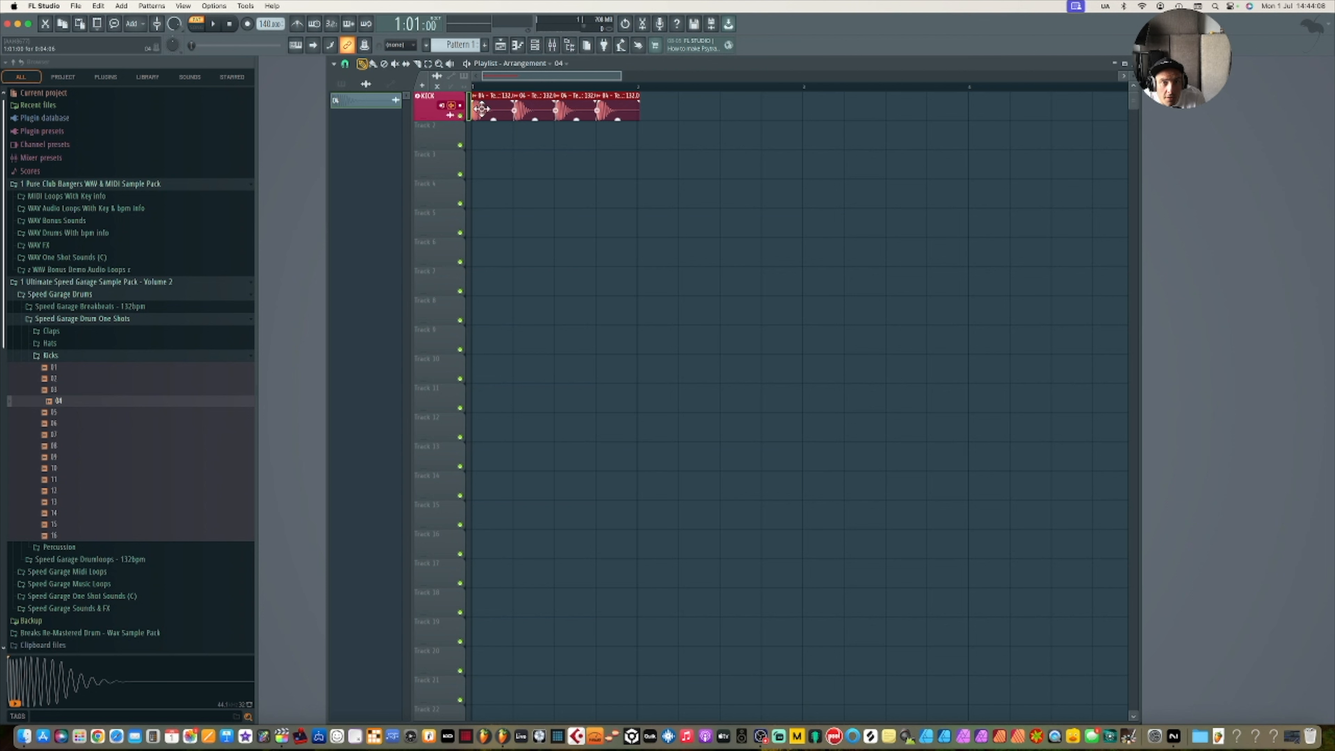
pyautogui.click(345, 64)
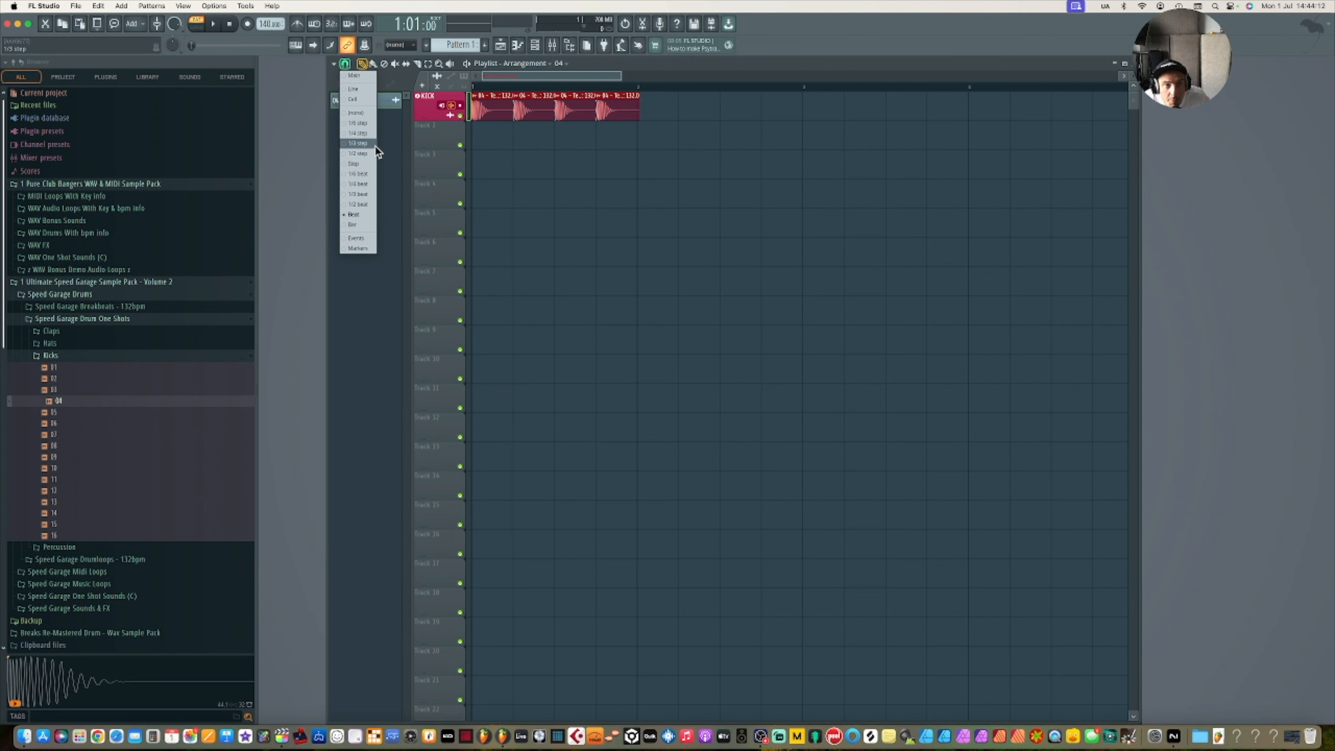
pyautogui.click(367, 156)
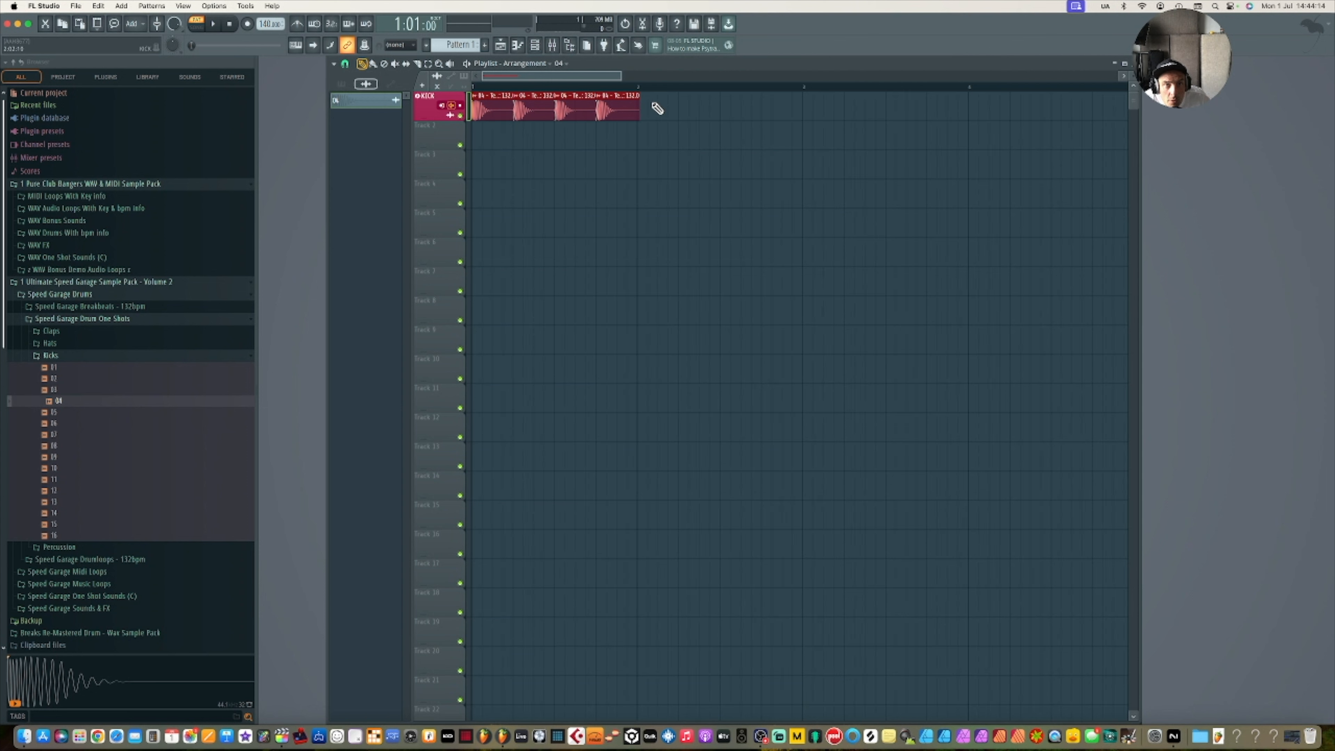
pyautogui.moveTo(641, 95); pyautogui.dragTo(620, 95)
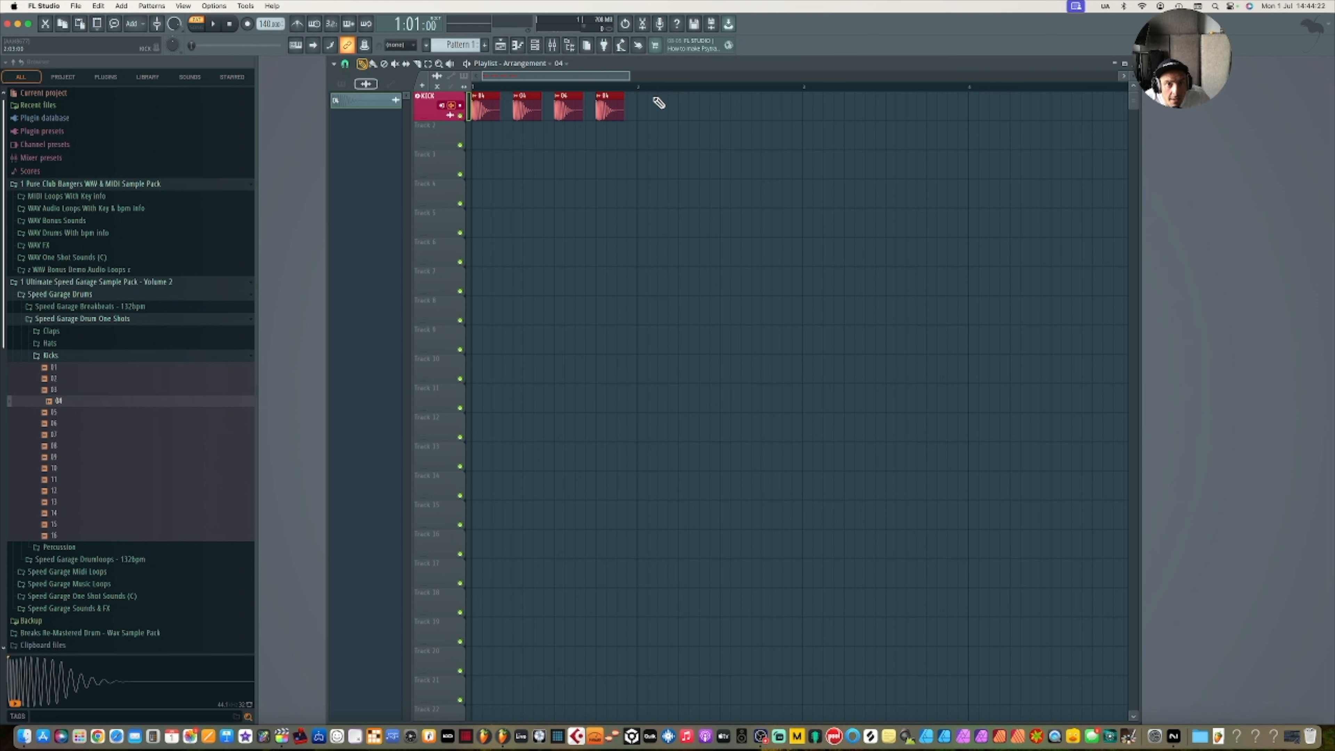
# Try trimming the four kick clips even shorter and play the kick pattern in song mode.
pyautogui.moveTo(623, 100); pyautogui.dragTo(604, 95)
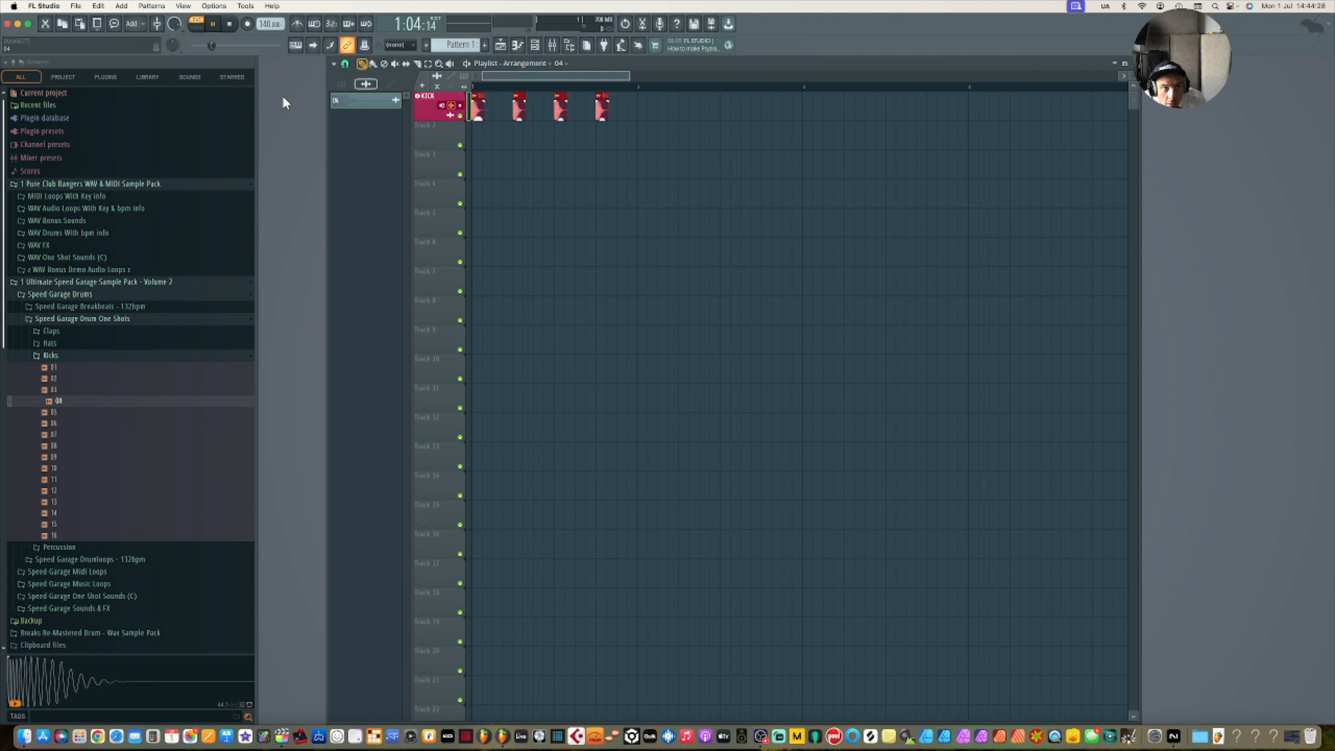
pyautogui.click(197, 24)
pyautogui.press('space')
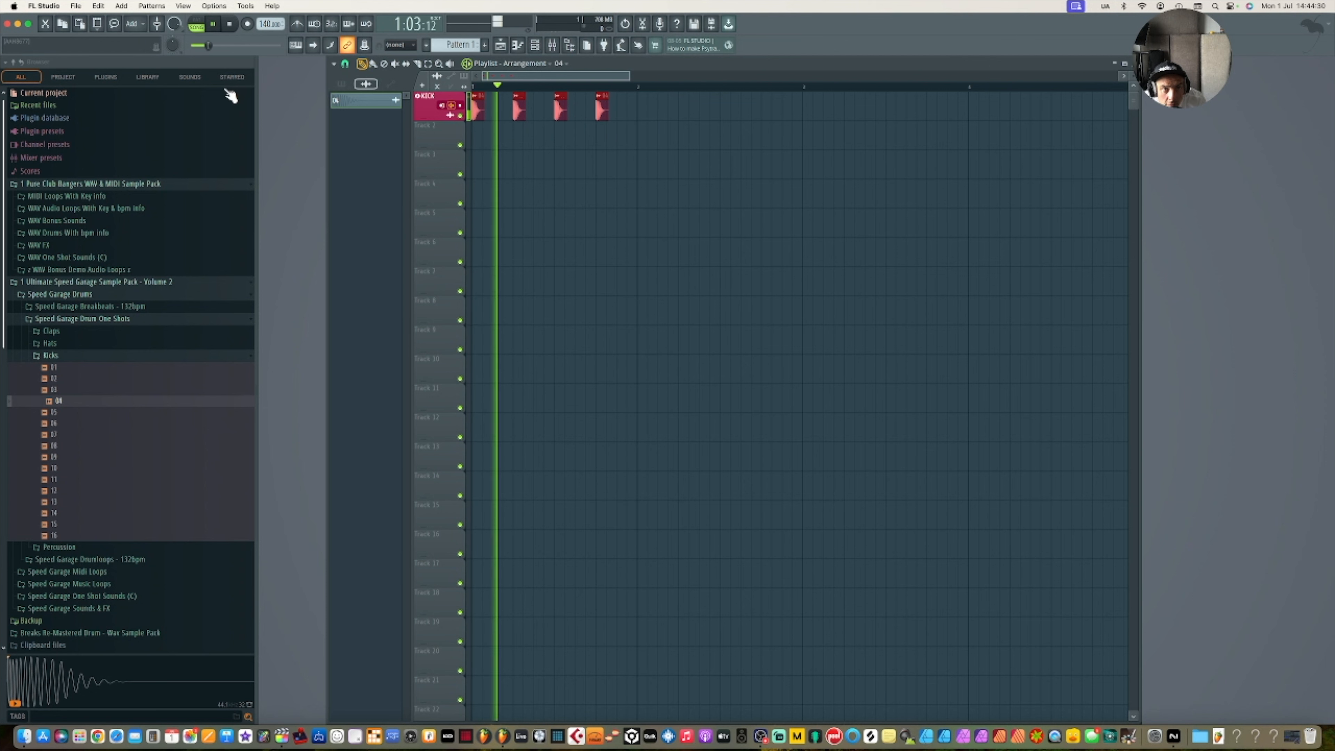
pyautogui.press('space')
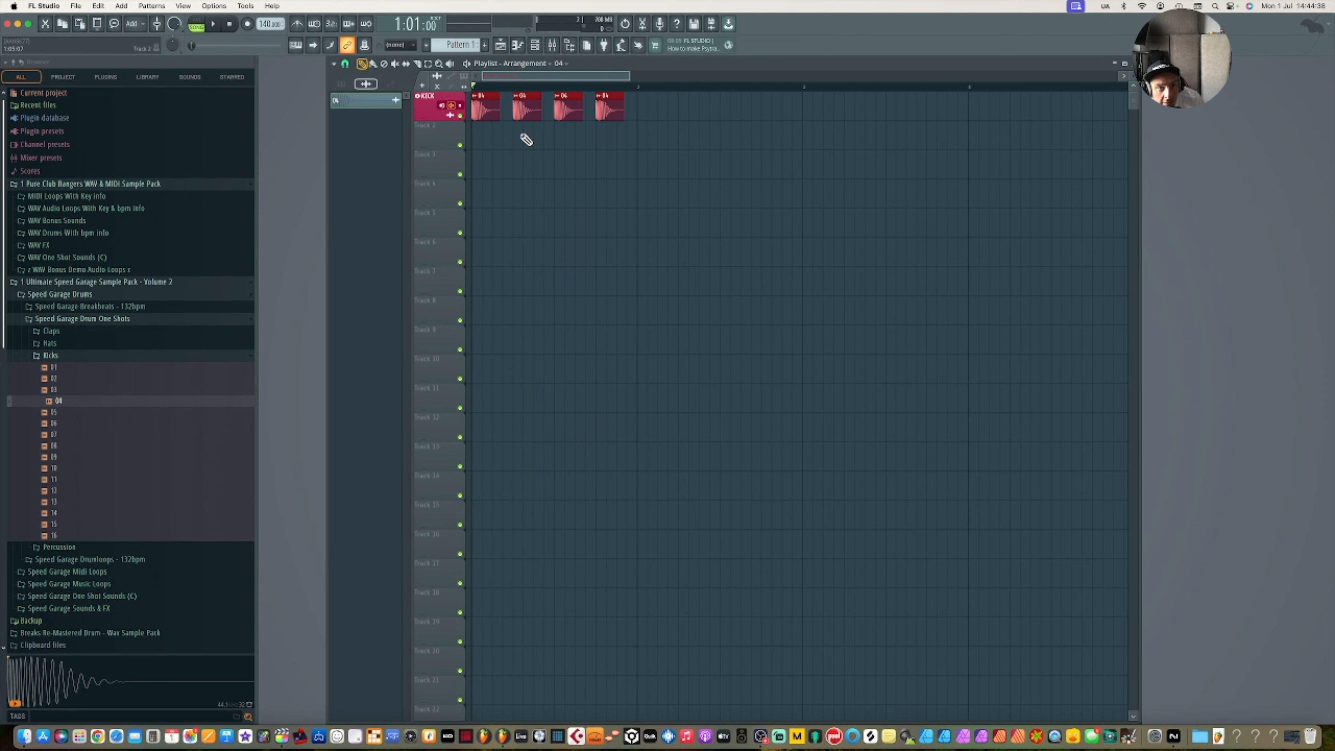
pyautogui.press('space')
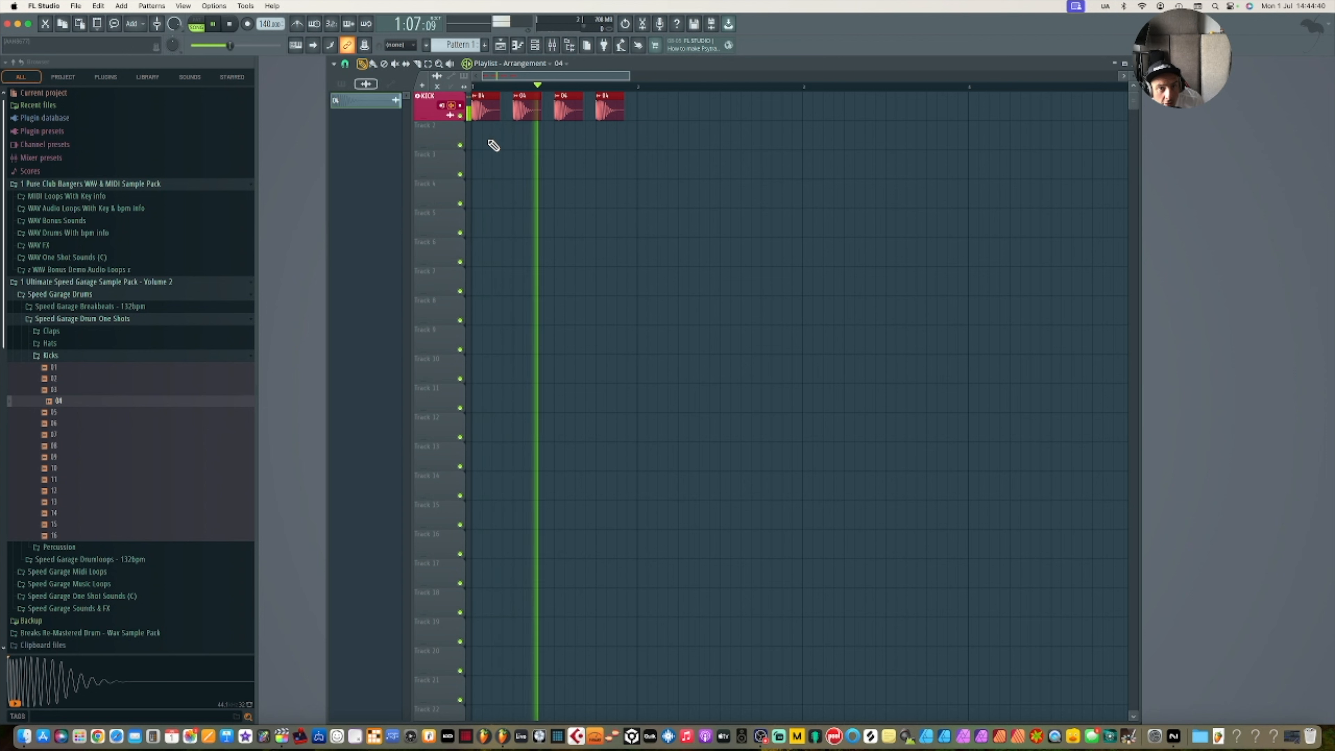
pyautogui.press('space')
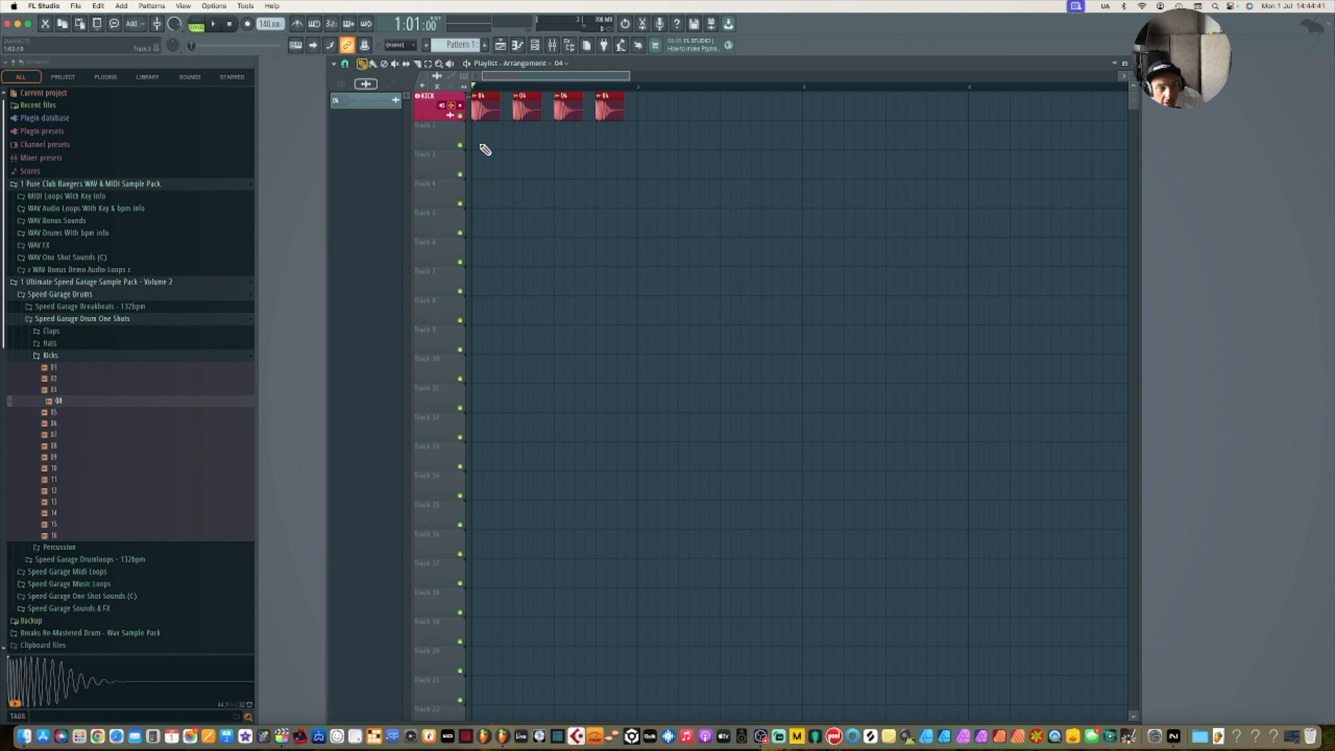
# Add the Speed Garage one-shot Claps 03 to Track 2 as an audio track and place clap clips on beats 2 and 4.
pyautogui.click(37, 355)
pyautogui.click(48, 332)
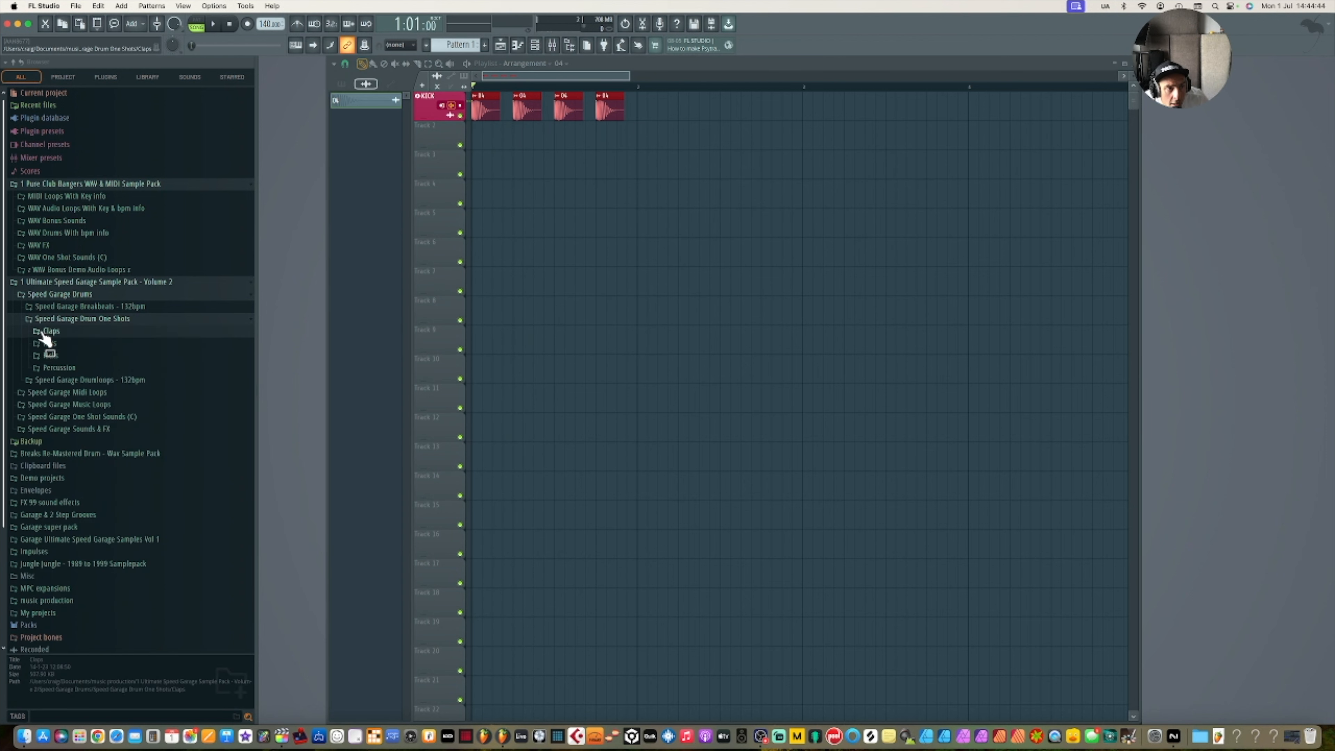
pyautogui.click(68, 343)
pyautogui.moveTo(74, 365); pyautogui.dragTo(429, 141)
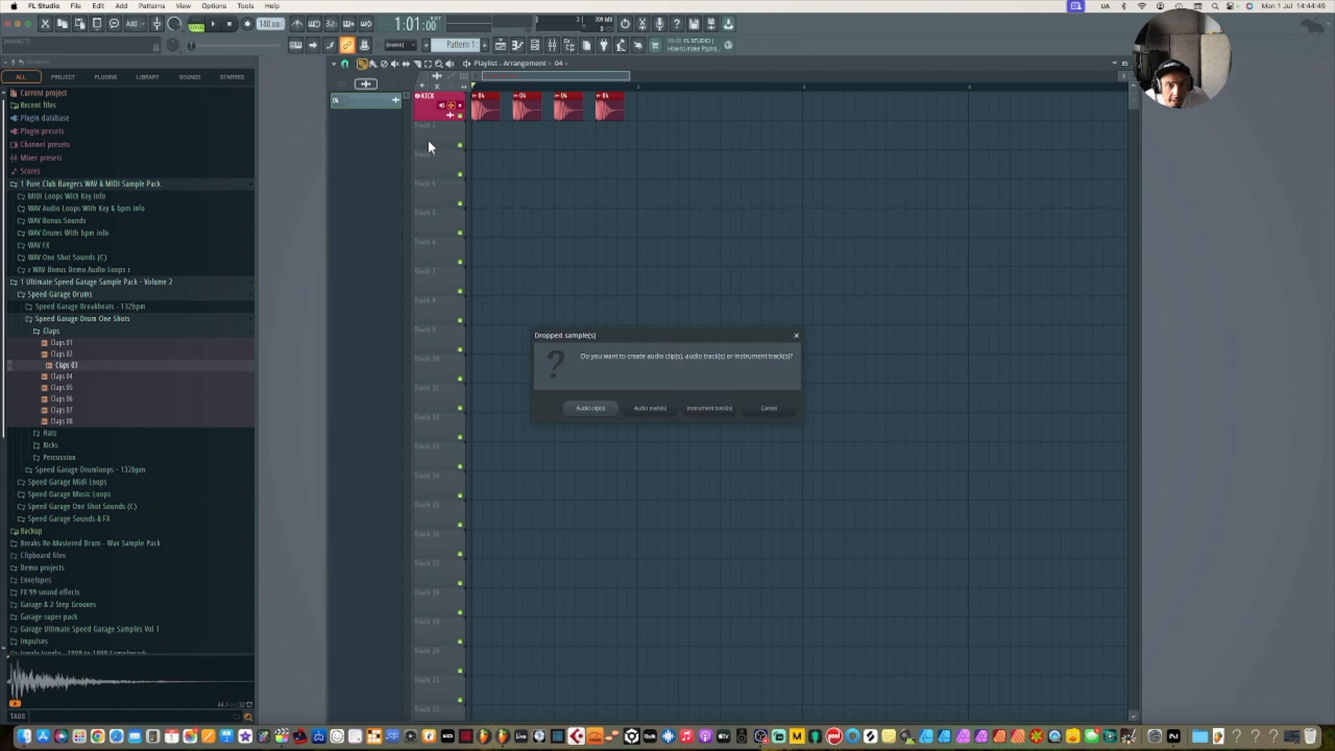
pyautogui.click(650, 408)
pyautogui.moveTo(484, 131); pyautogui.dragTo(525, 135)
pyautogui.click(598, 137)
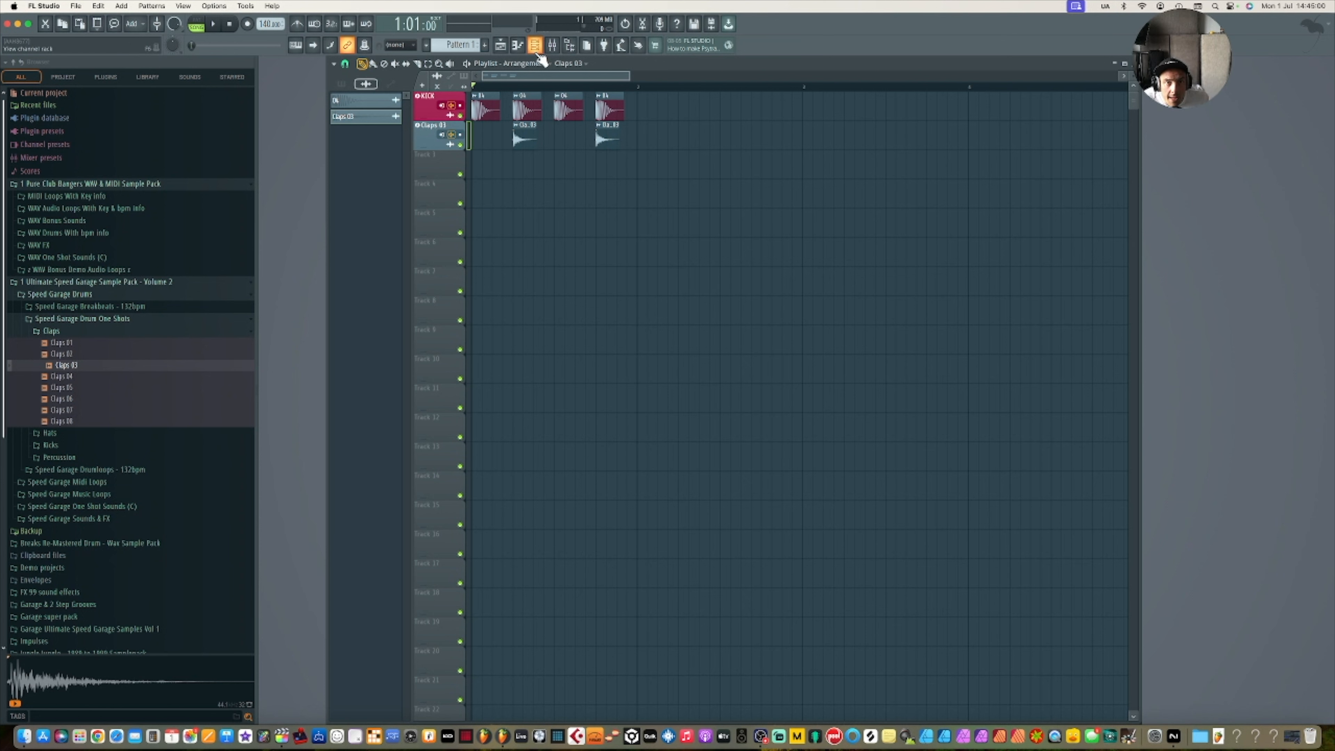
# Open the Mixer.
pyautogui.click(553, 46)
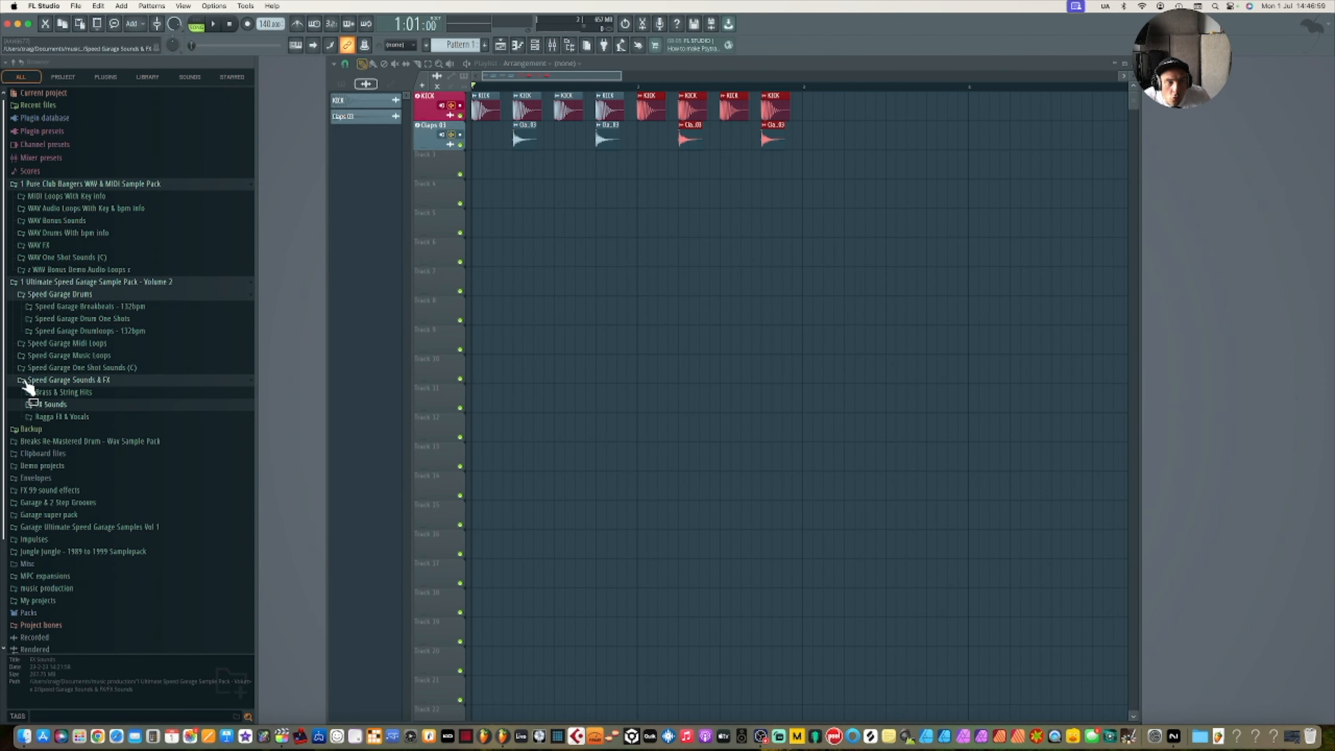
# Collapse the Speed Garage Sounds & FX folder and add a FLEX instrument track on Track 3.
pyautogui.click(30, 380)
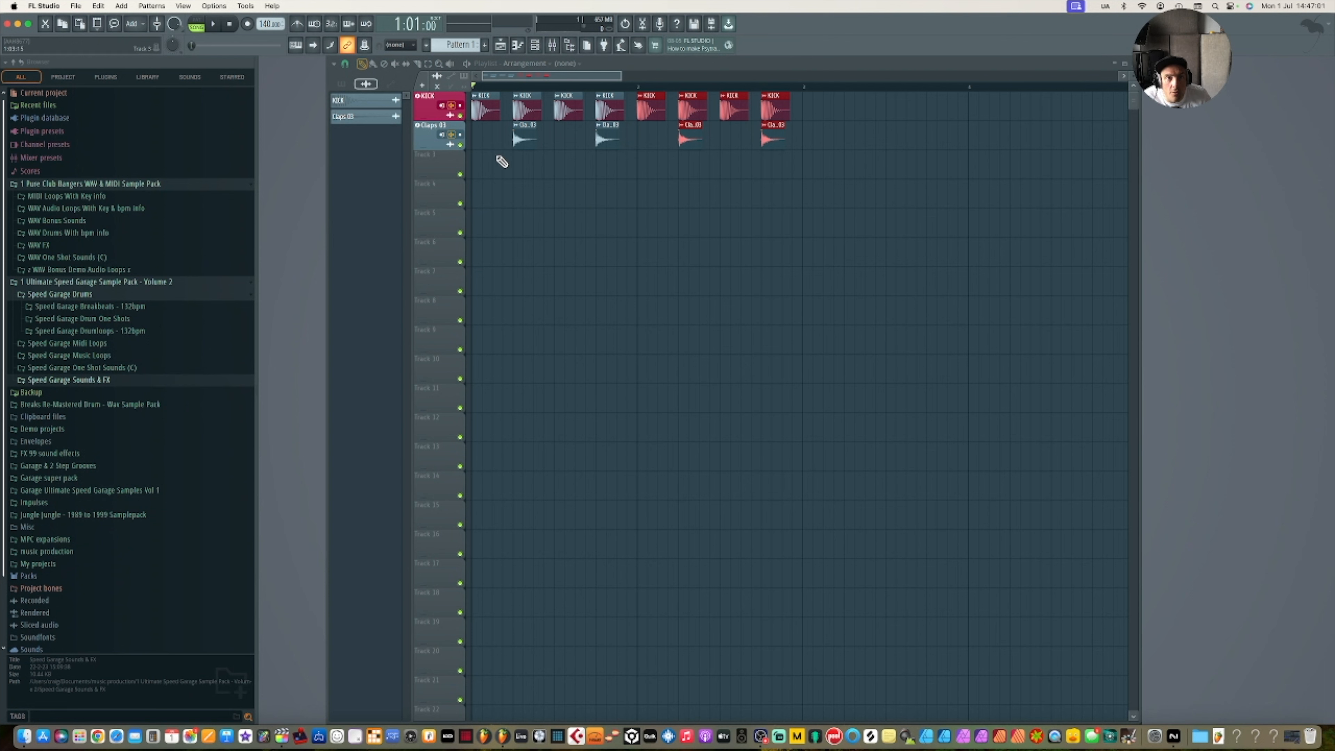
pyautogui.click(436, 161)
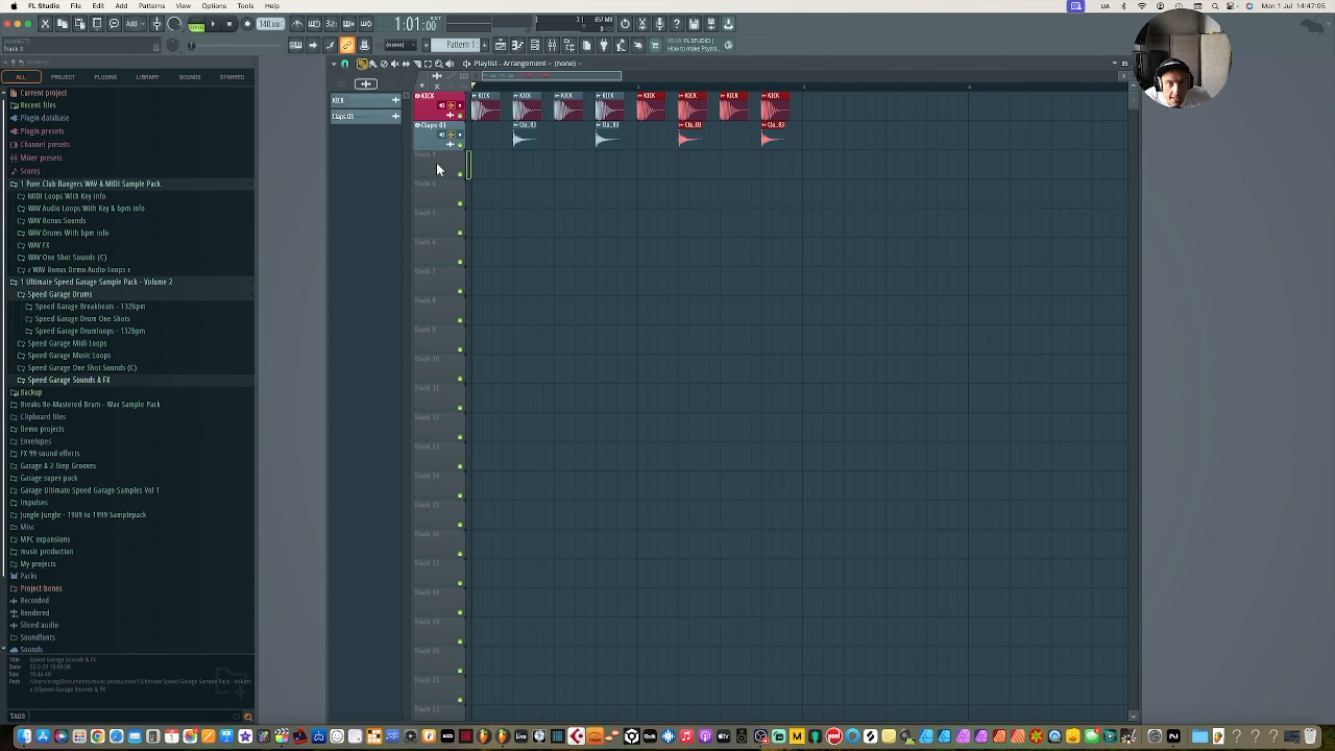
pyautogui.click(422, 85)
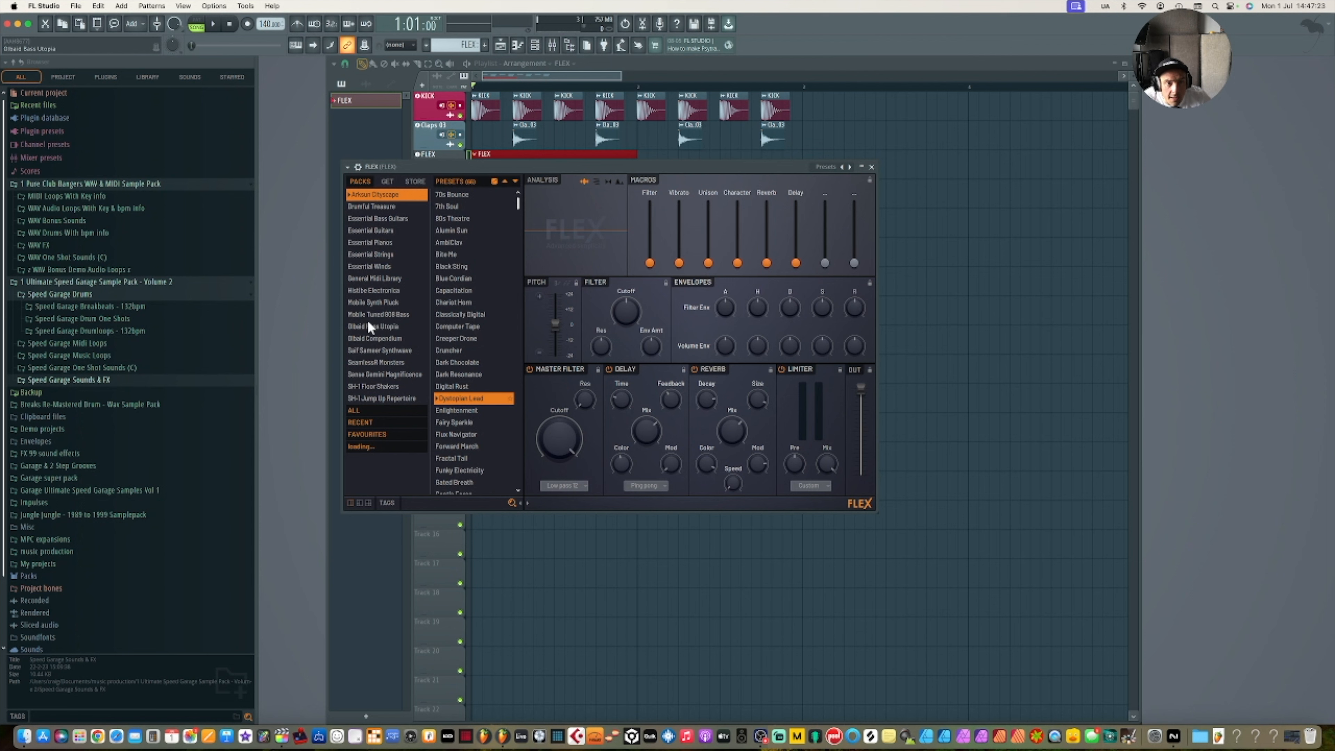
# Audition the Synpluck Electrician and Synpluck Cube presets from FLEX's Mobile Synth Pluck pack.
pyautogui.click(379, 303)
pyautogui.click(468, 326)
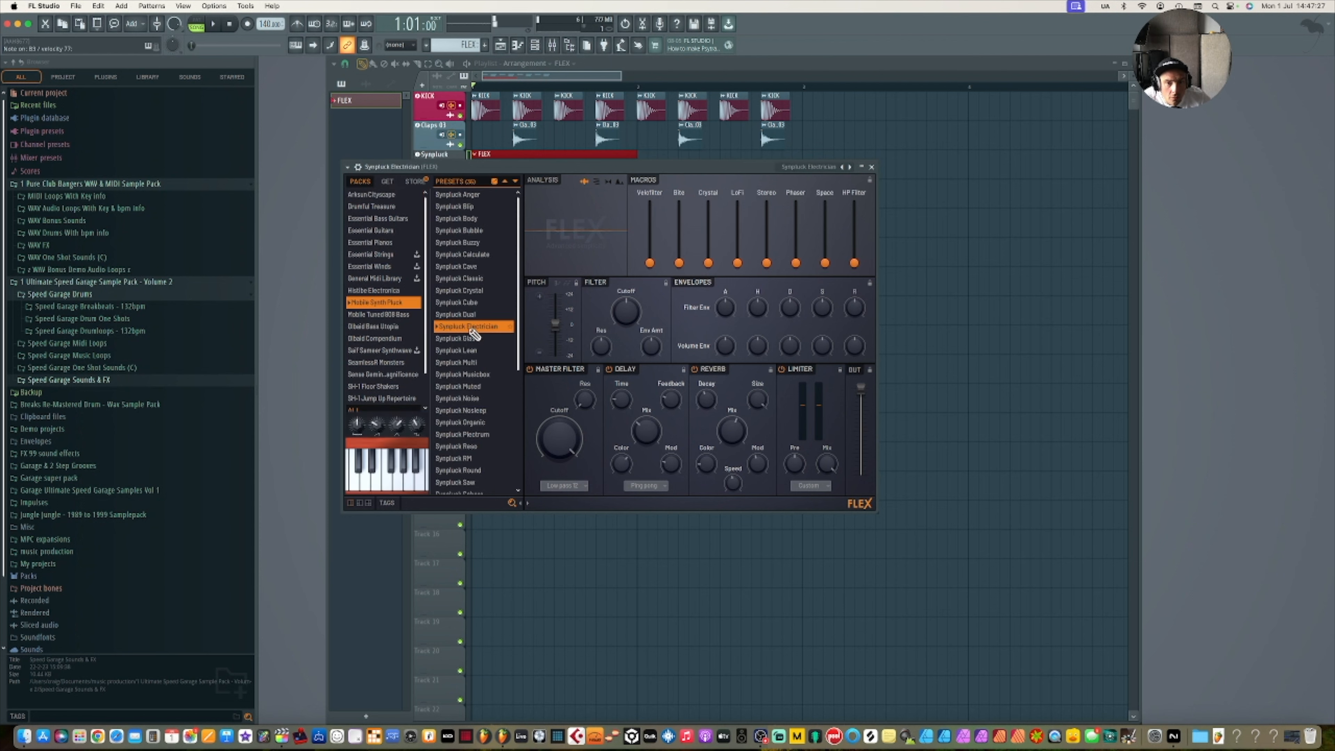
pyautogui.click(466, 303)
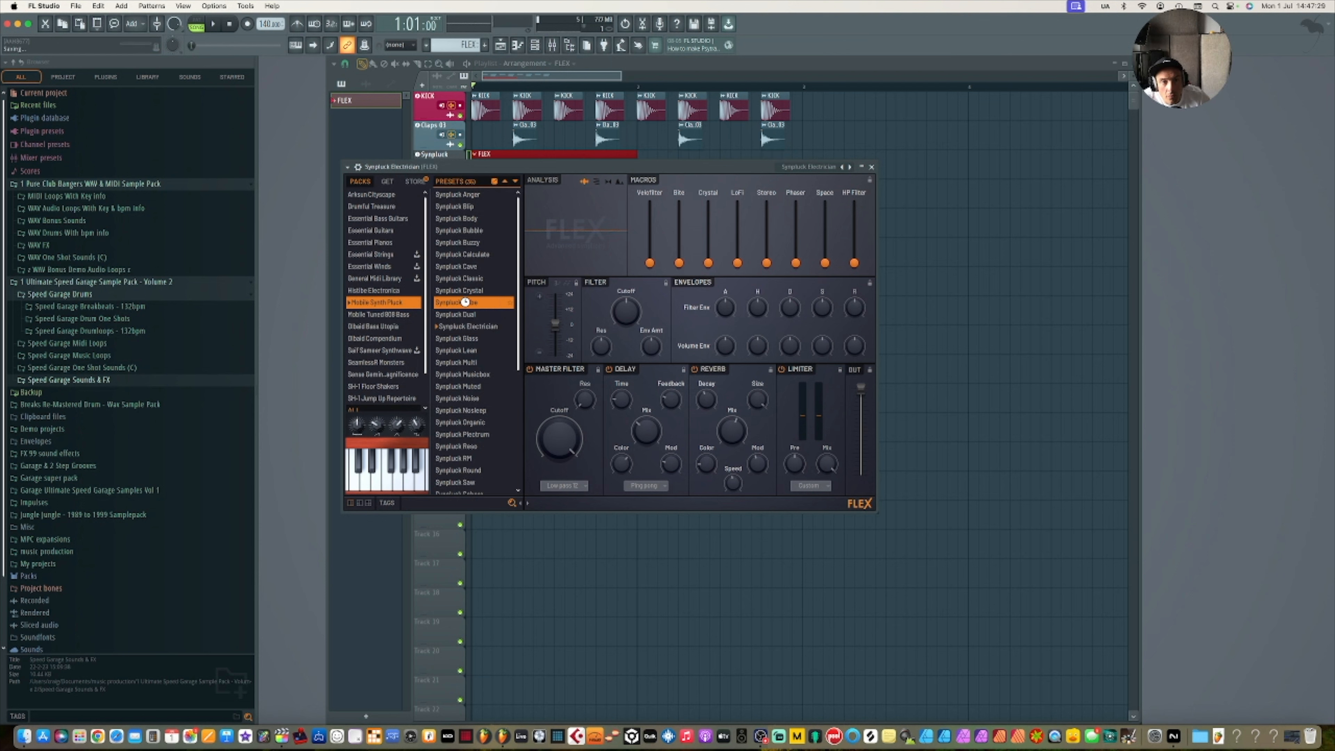
# Load the 808 Crushed preset from FLEX's Mobile Tuned 808 Bass pack and close the instrument window.
pyautogui.click(386, 315)
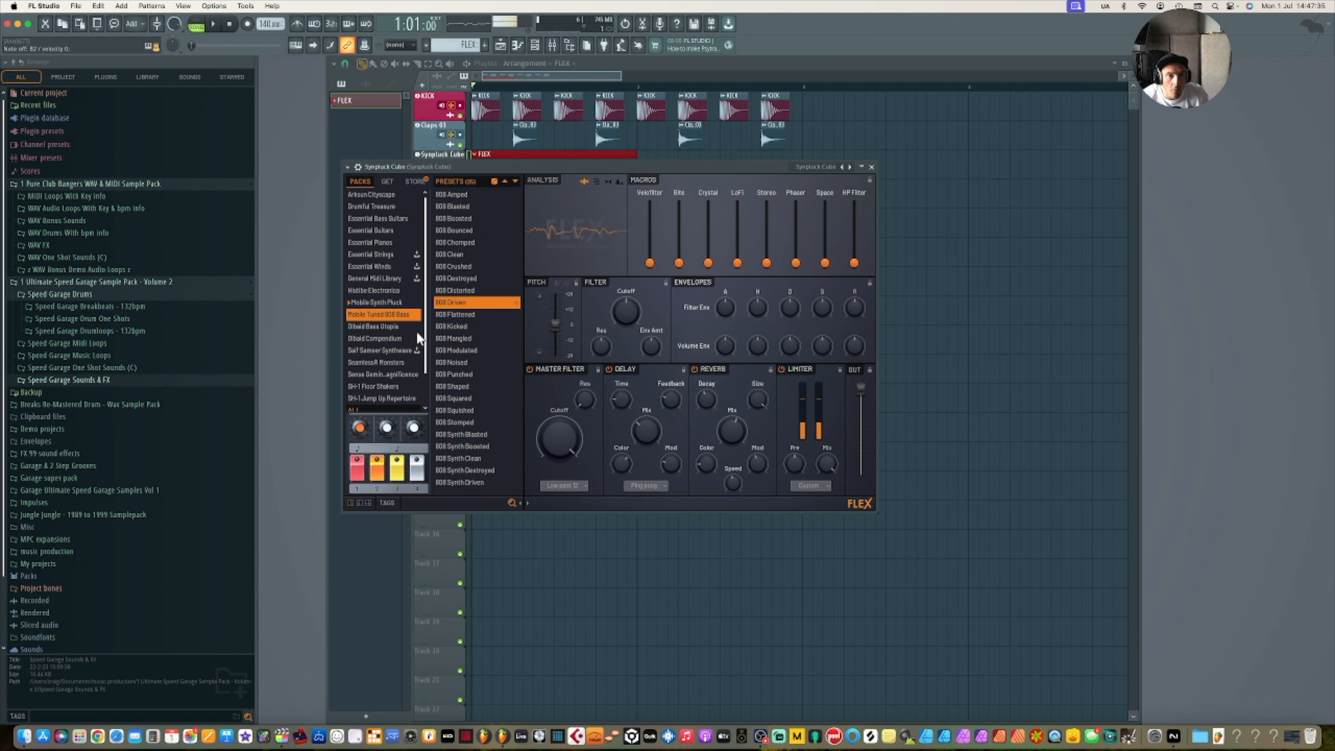
pyautogui.click(473, 267)
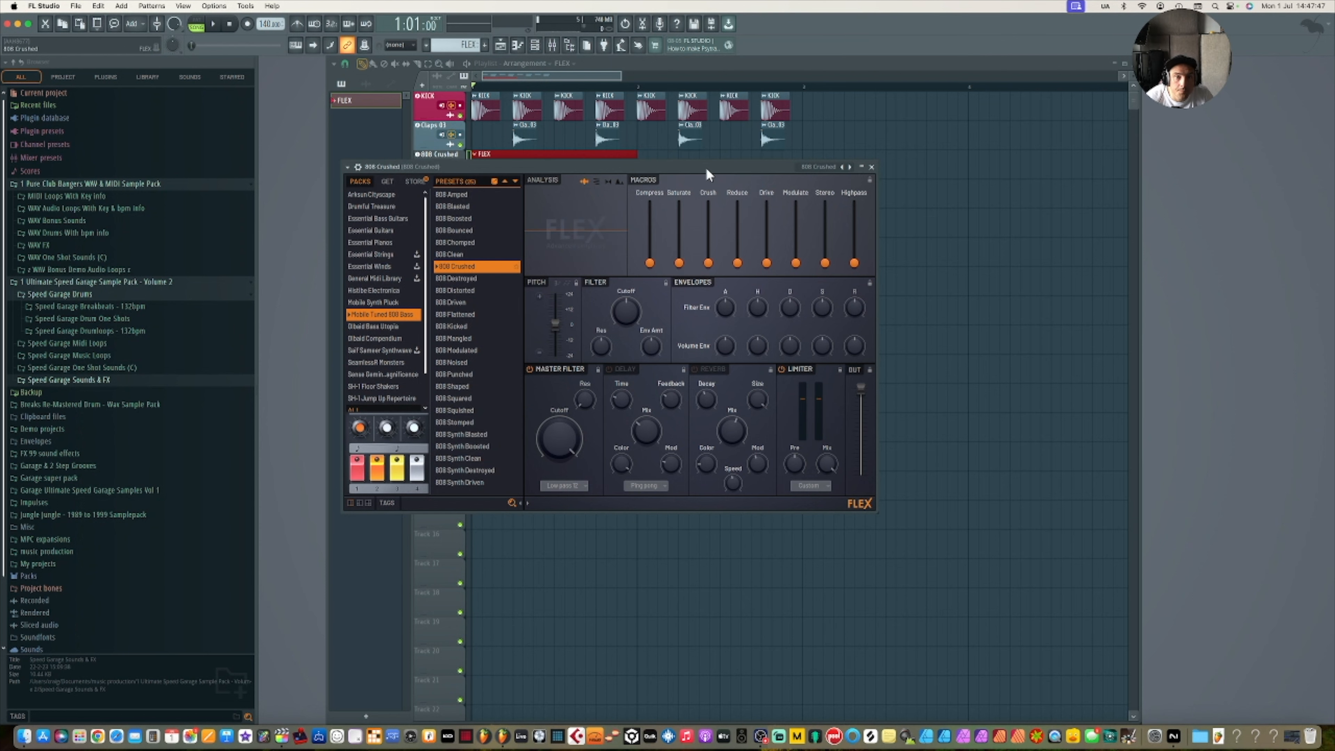
pyautogui.moveTo(705, 167); pyautogui.dragTo(677, 286)
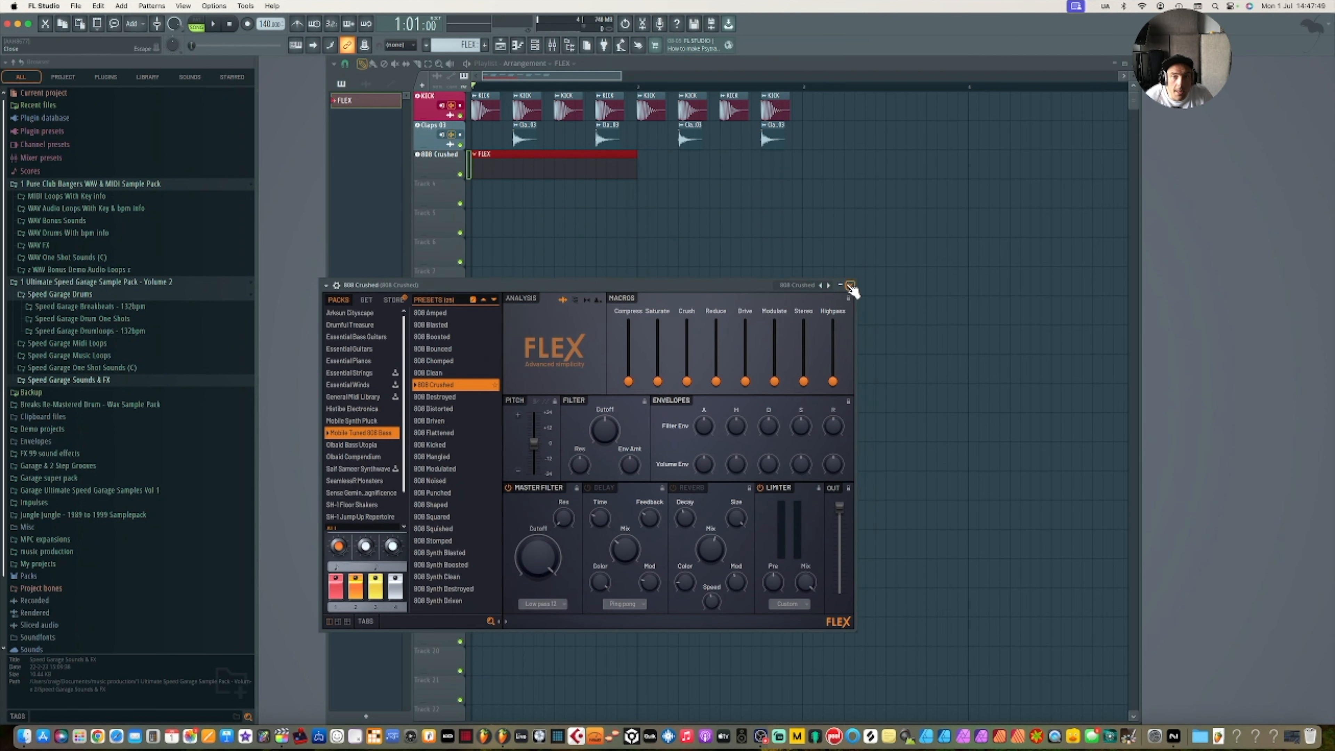
pyautogui.click(847, 284)
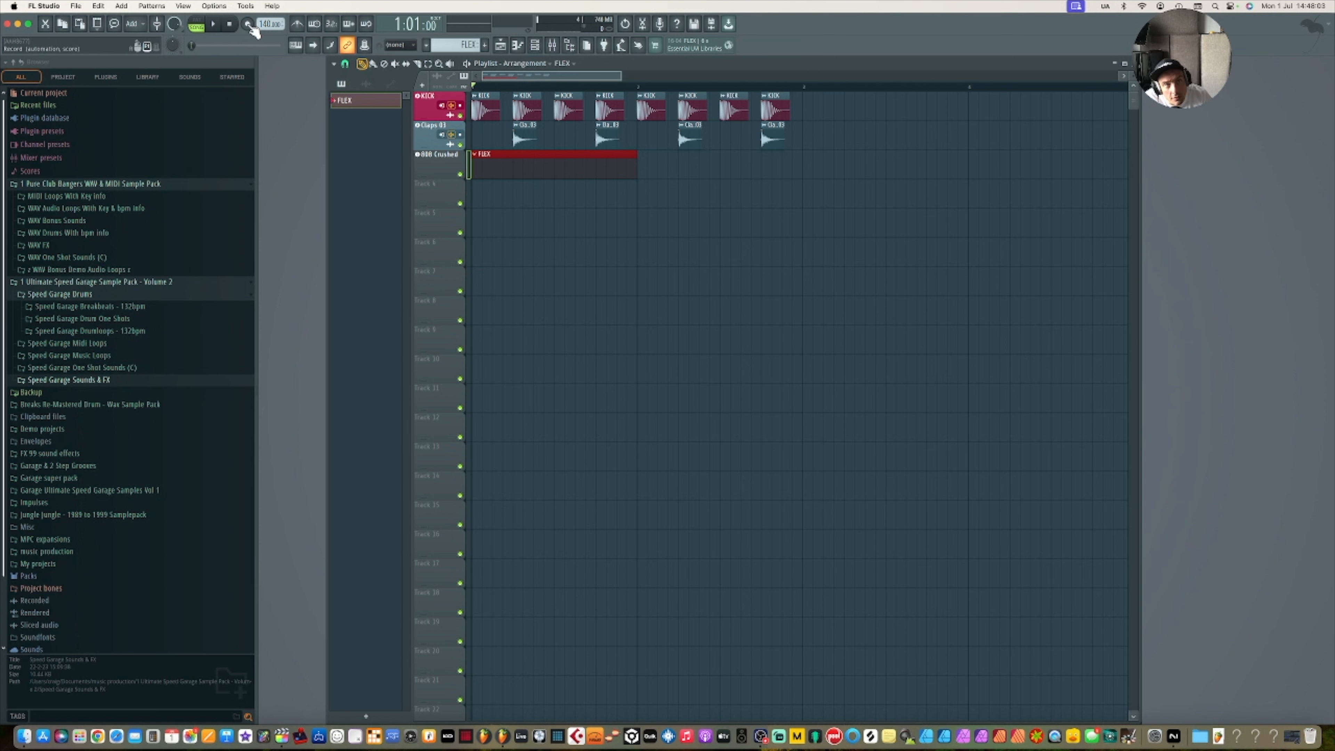
# Arm recording for notes and automation.
pyautogui.click(248, 24)
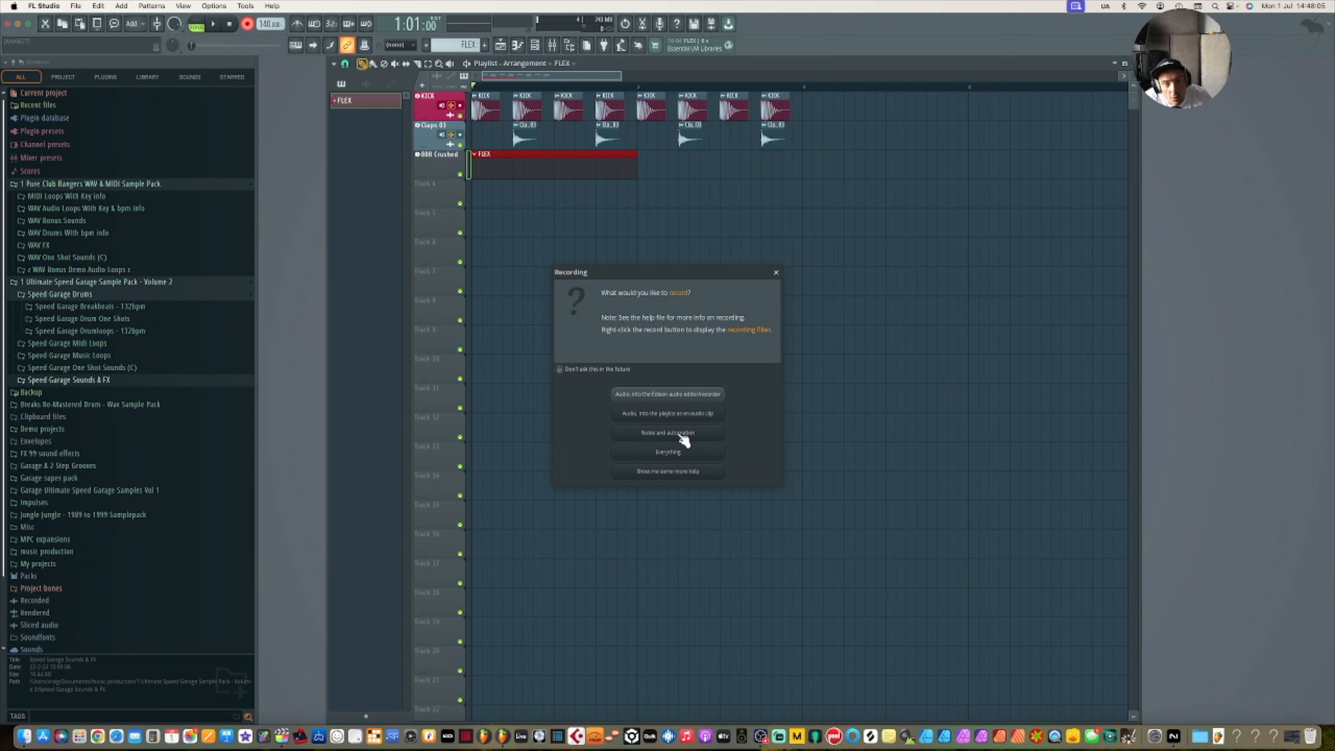
pyautogui.click(704, 435)
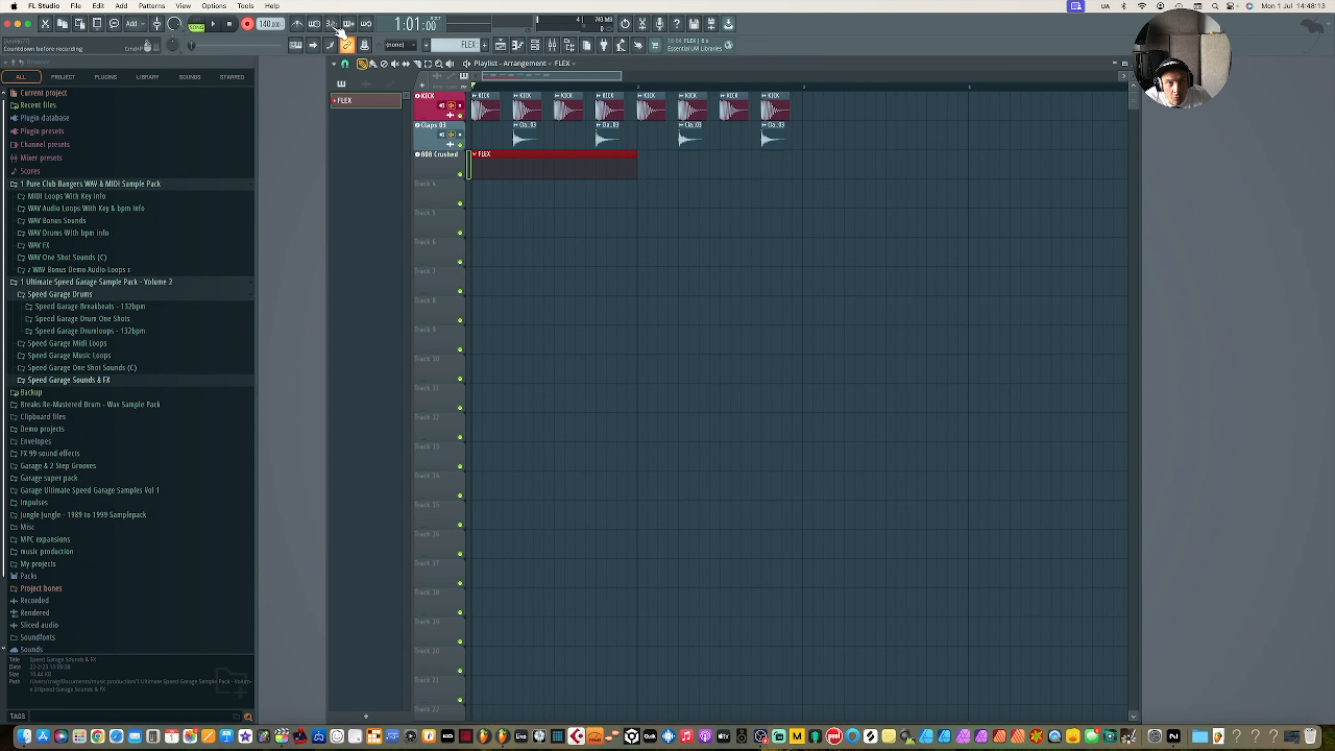
# Turn on the metronome and the countdown before recording, and record a bass line for the 808 Crushed track.
pyautogui.click(332, 25)
pyautogui.click(297, 23)
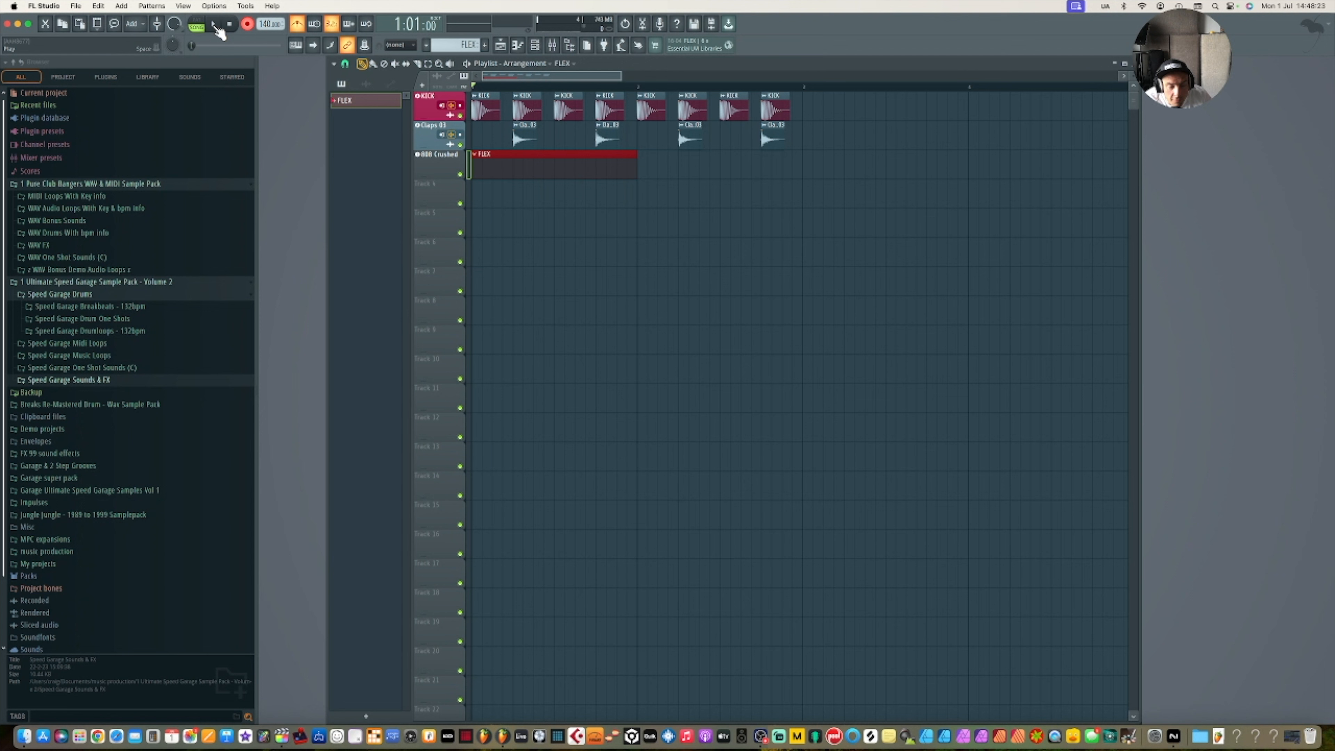
pyautogui.click(215, 25)
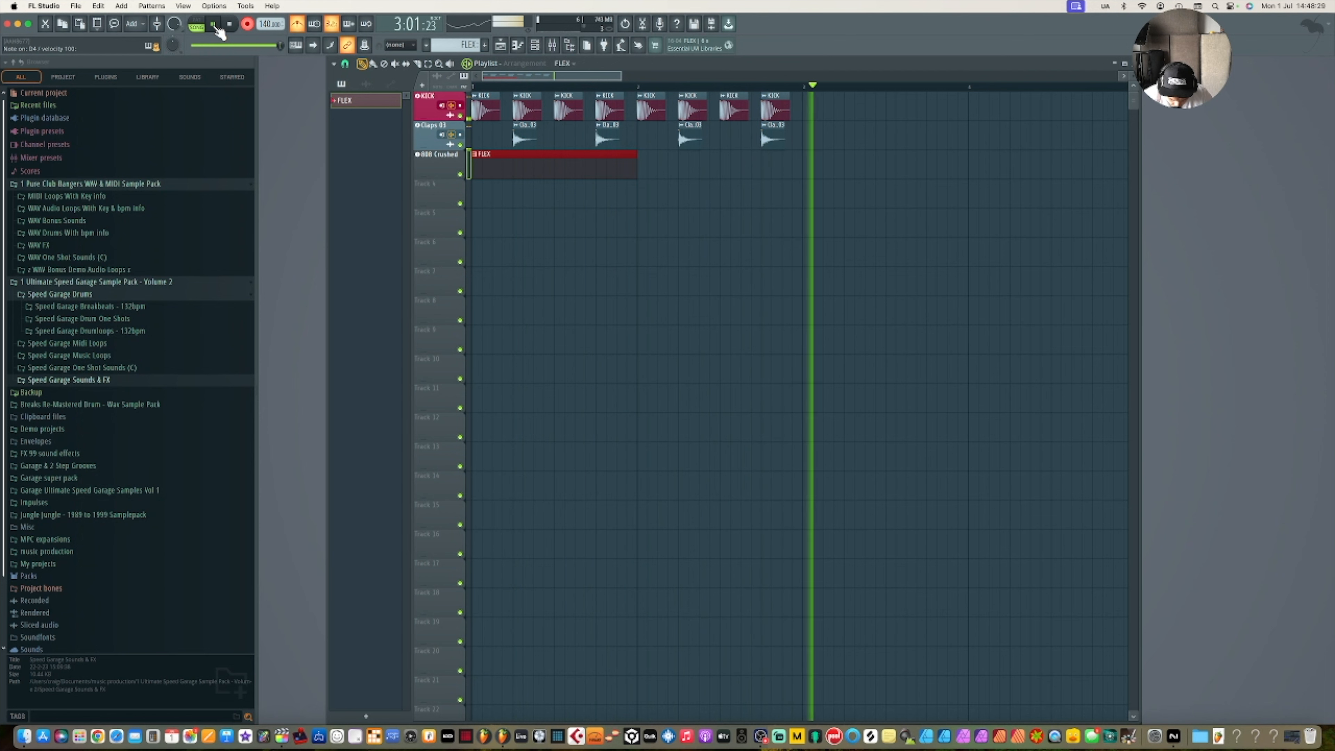
pyautogui.click(215, 24)
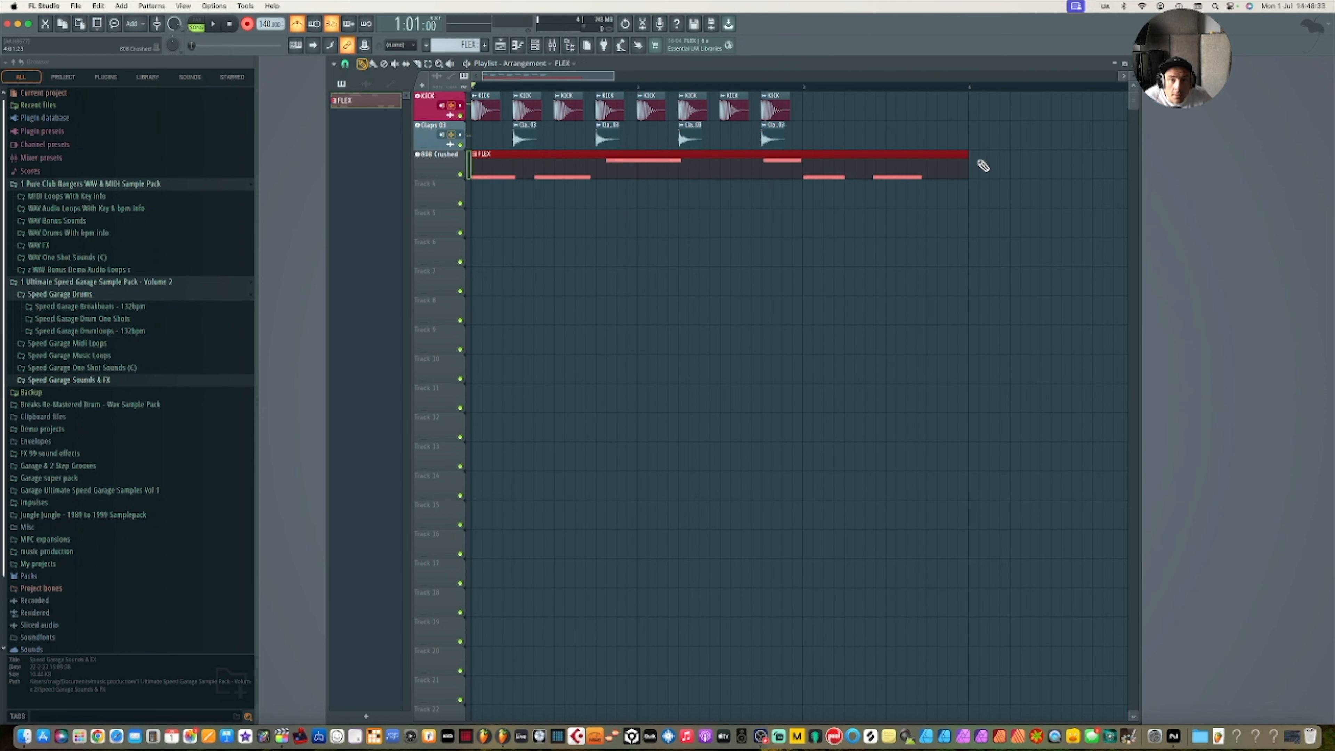
# Trim the recorded FLEX clip to end at bar 3 by slicing it with Beat snap and deleting the excess.
pyautogui.moveTo(967, 157); pyautogui.dragTo(865, 209)
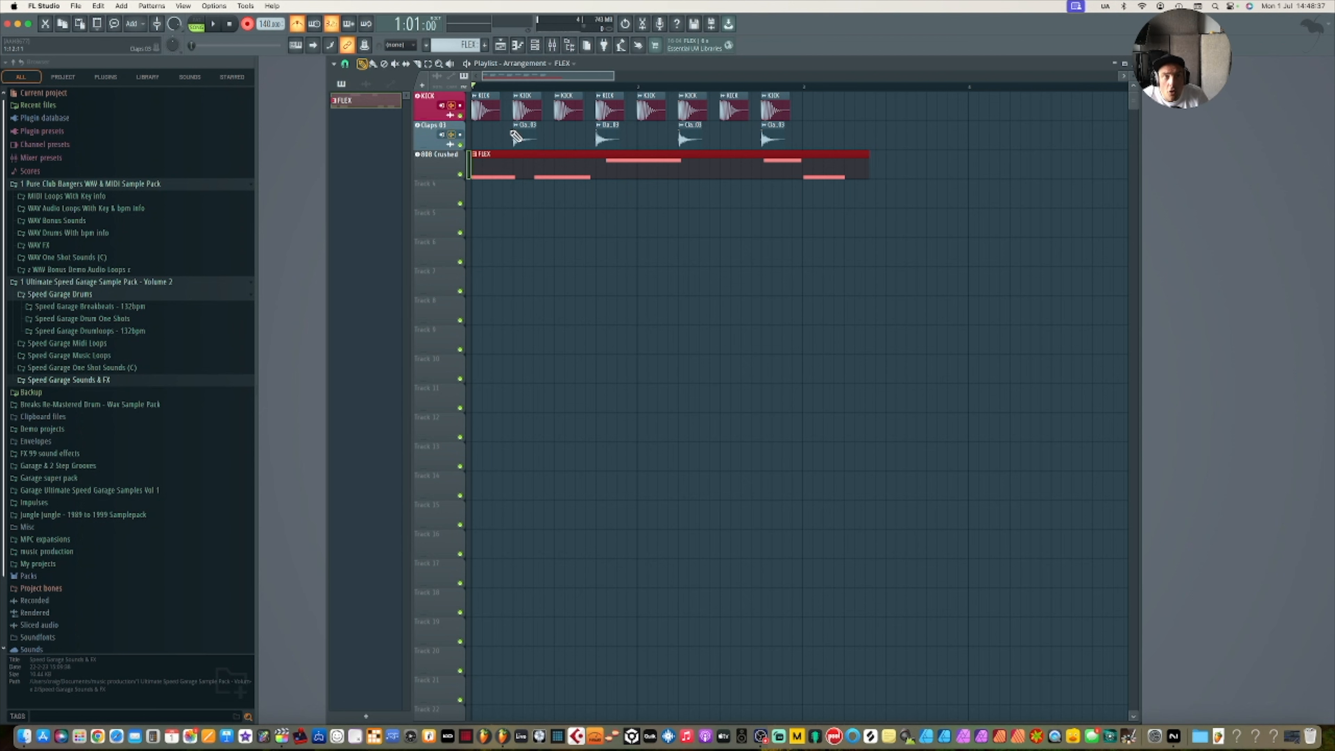
pyautogui.click(346, 64)
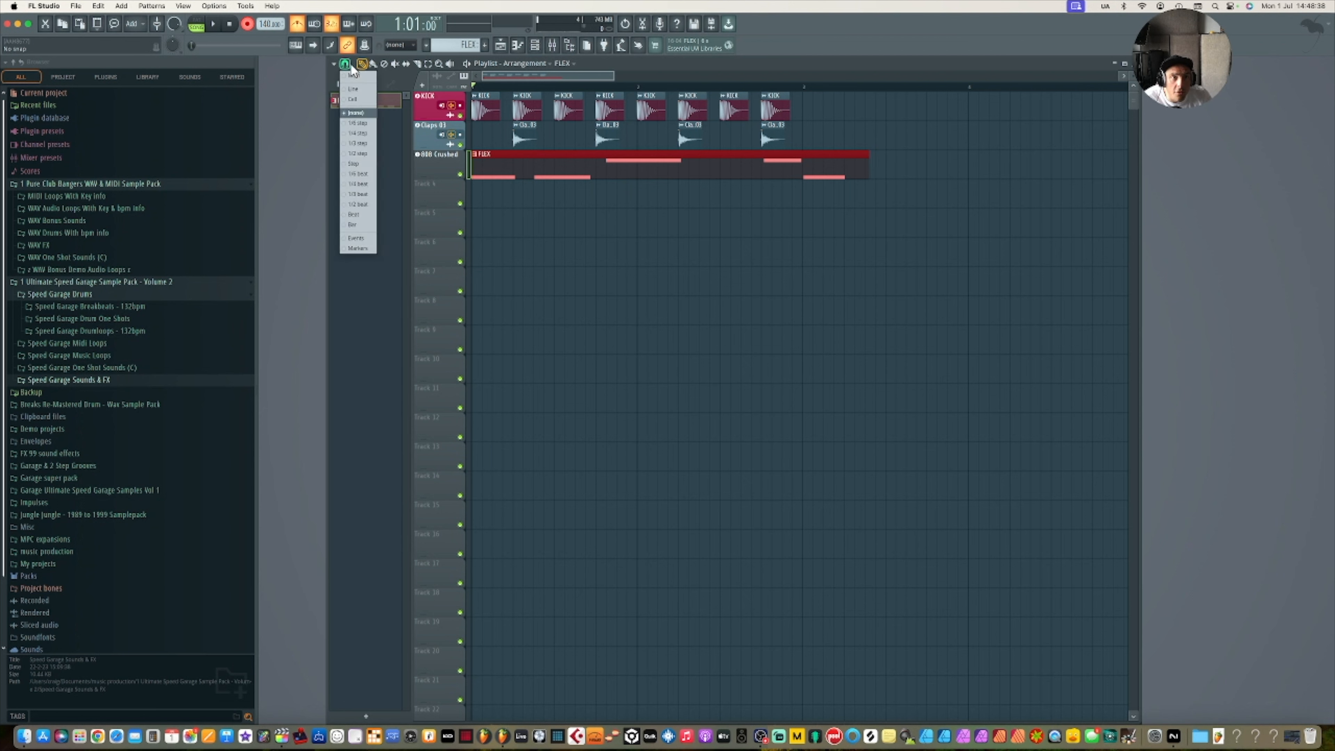
pyautogui.click(365, 217)
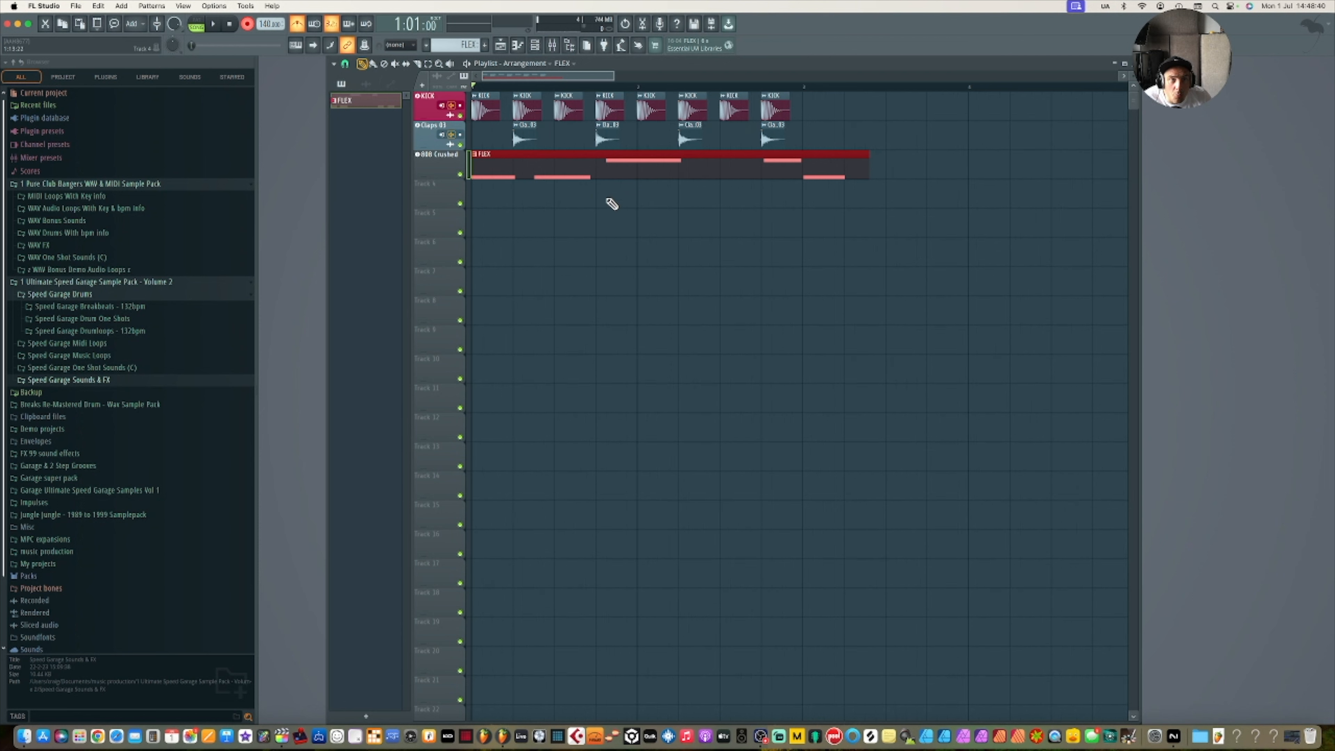
pyautogui.click(418, 64)
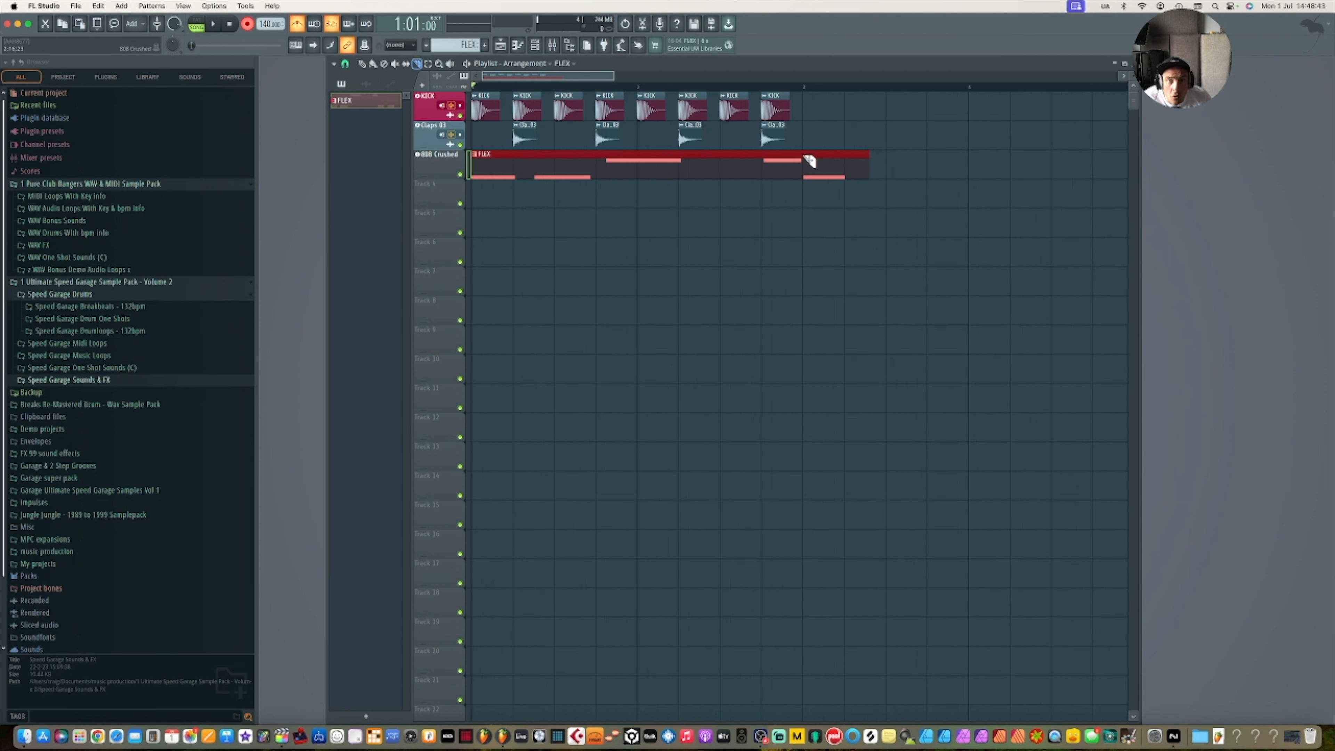
pyautogui.moveTo(804, 153); pyautogui.dragTo(808, 214)
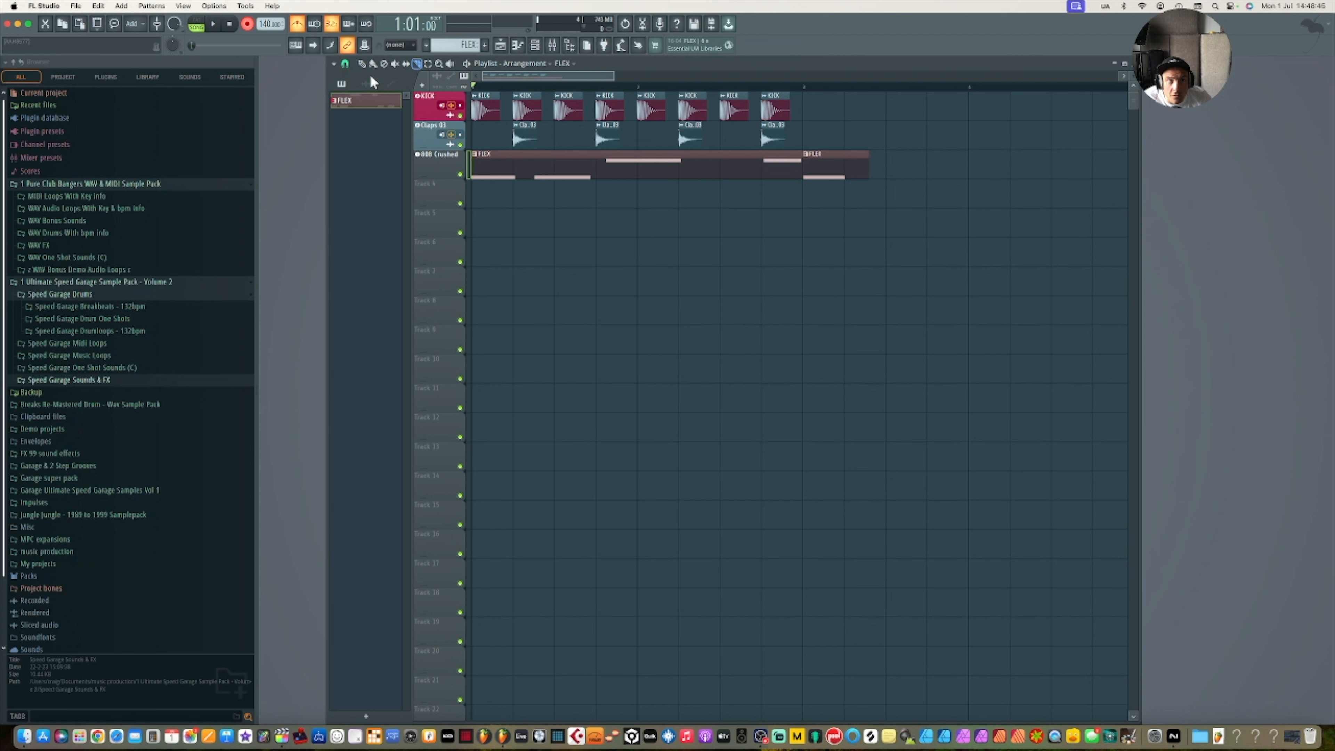
pyautogui.click(384, 64)
pyautogui.click(856, 160)
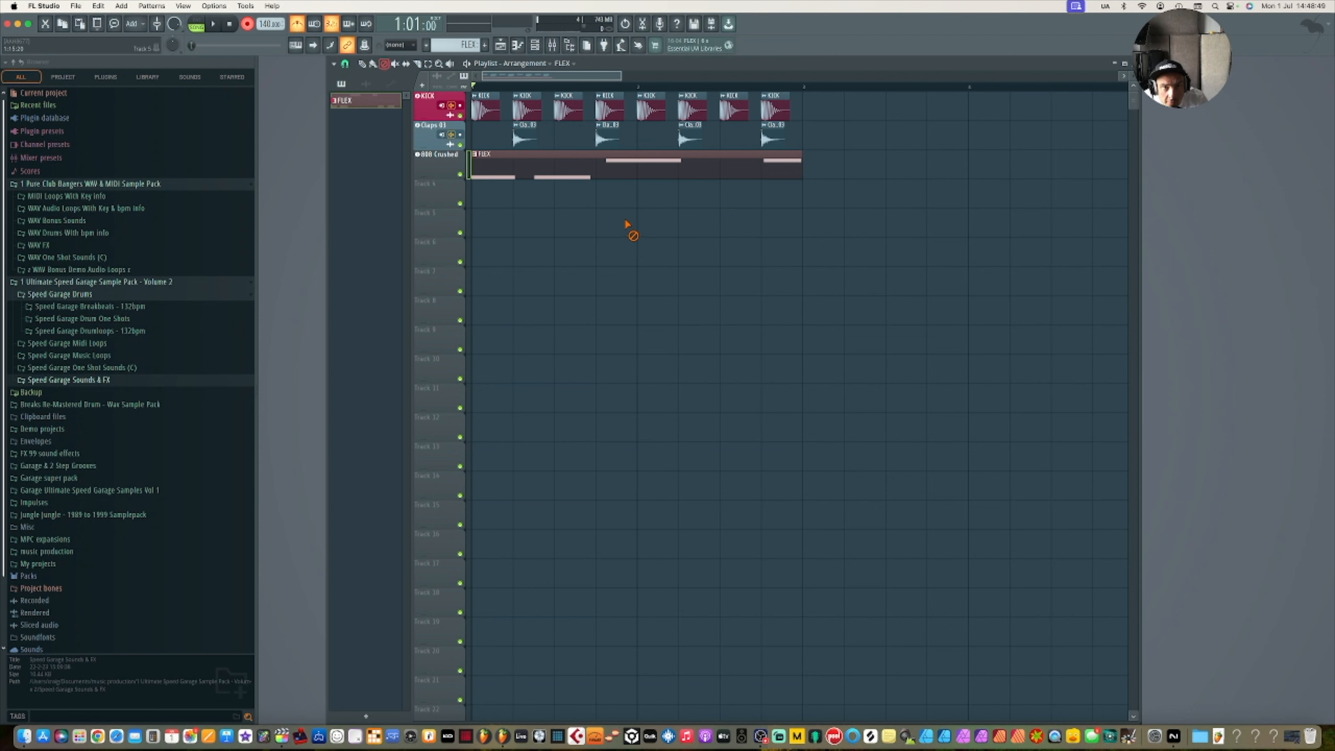
# Play back the trimmed loop and open the 808 Crushed notes in the piano roll.
pyautogui.press('space')
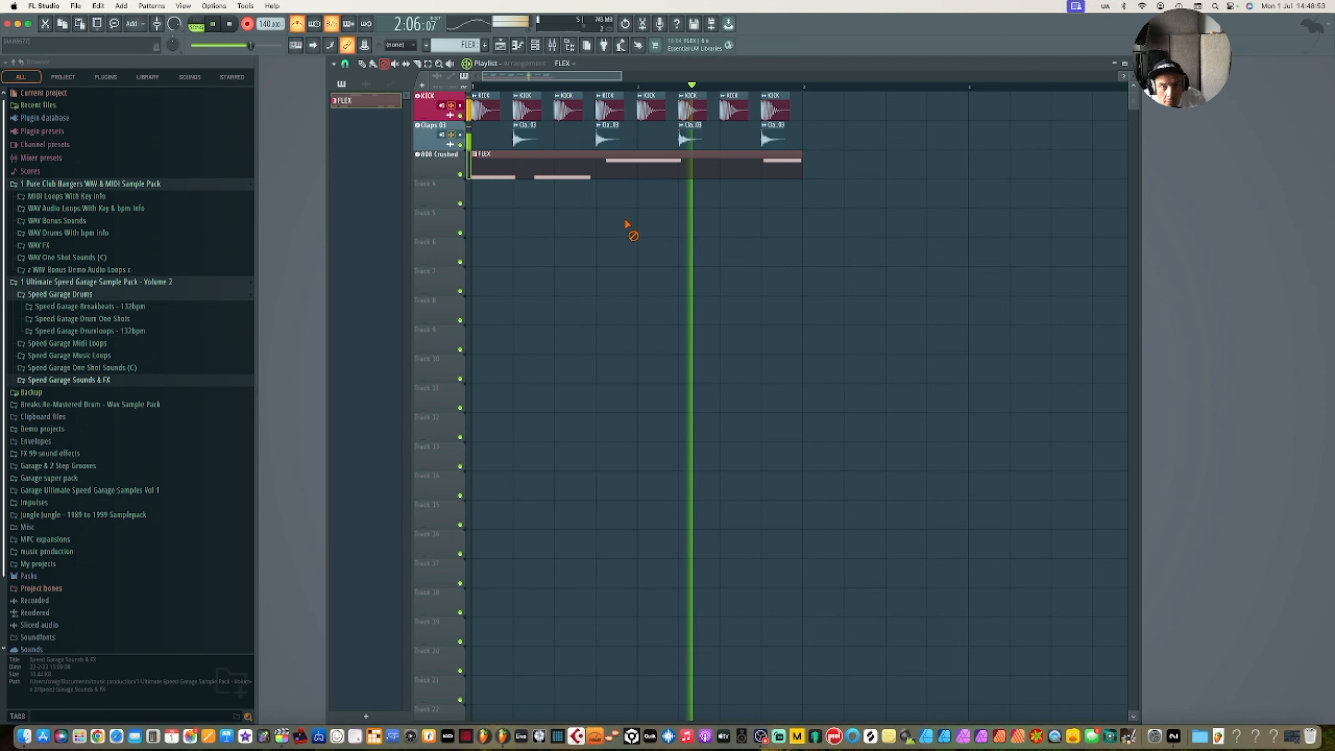
pyautogui.press('space')
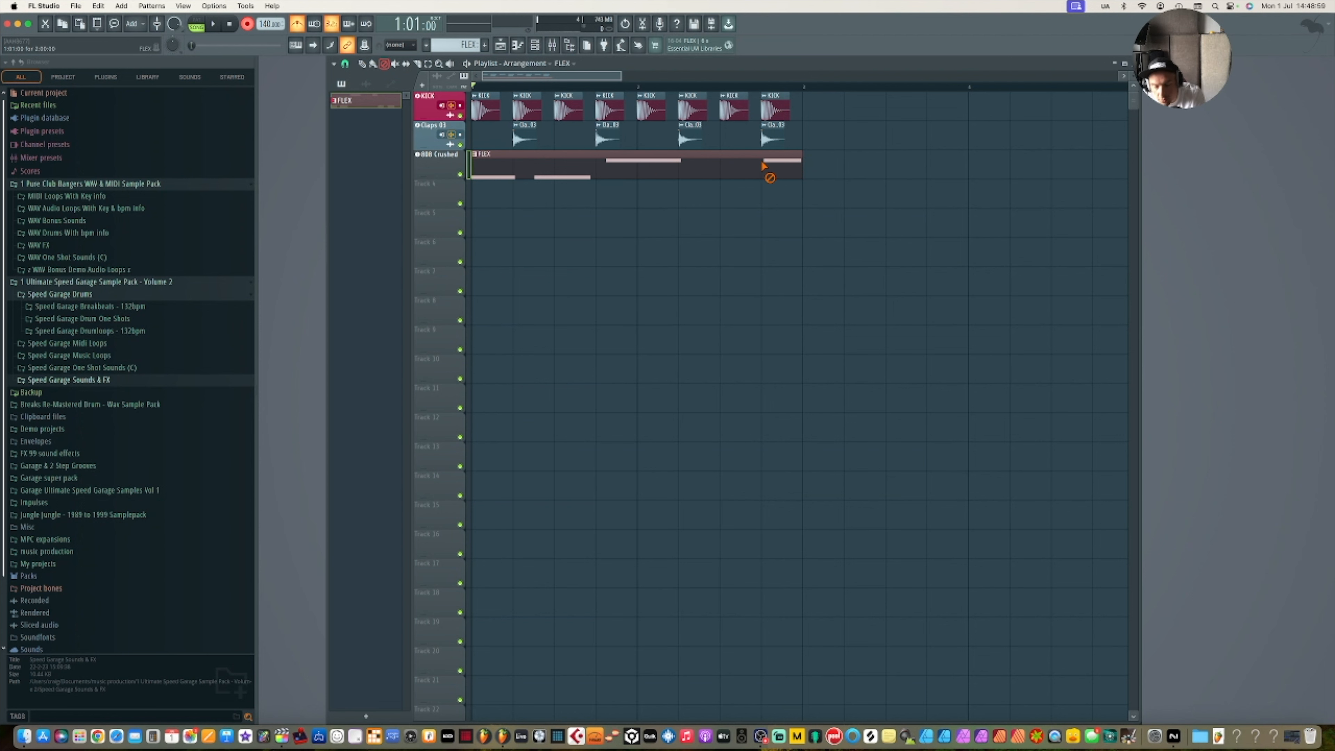
pyautogui.doubleClick(574, 164)
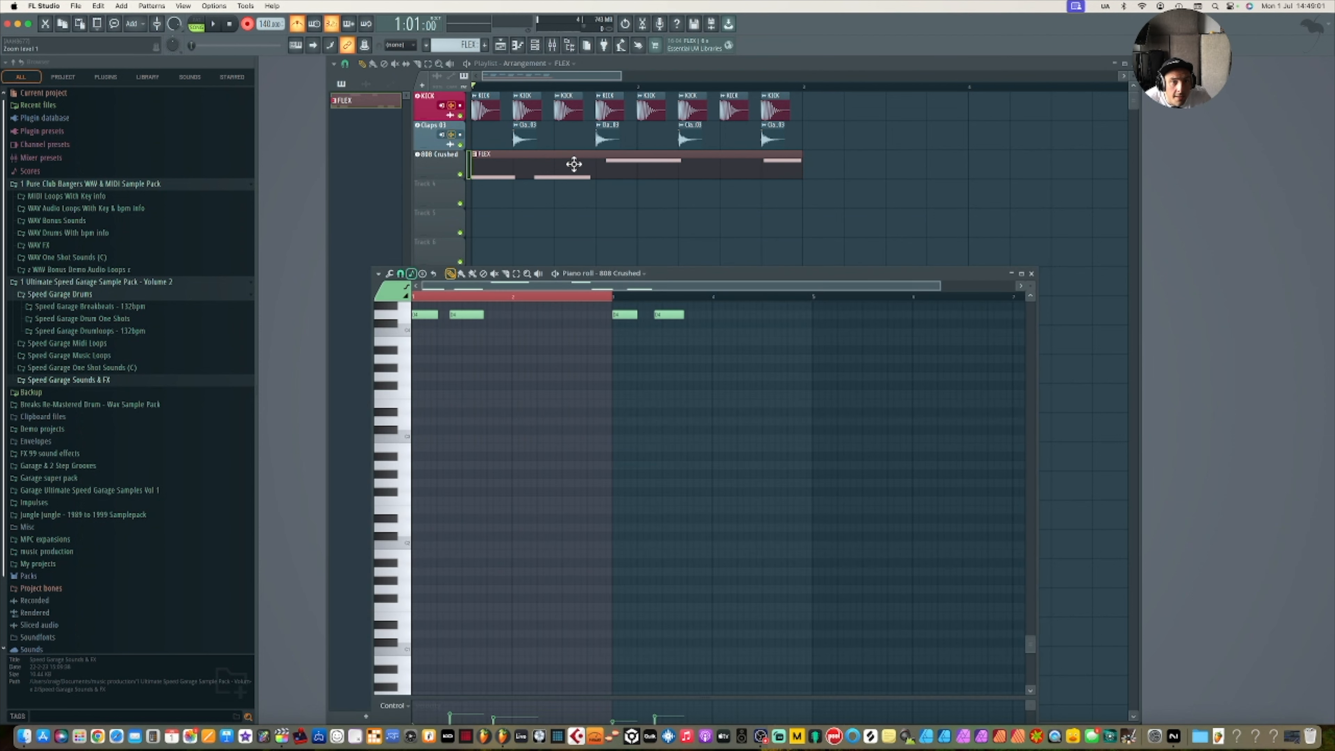
pyautogui.moveTo(686, 275); pyautogui.dragTo(675, 205)
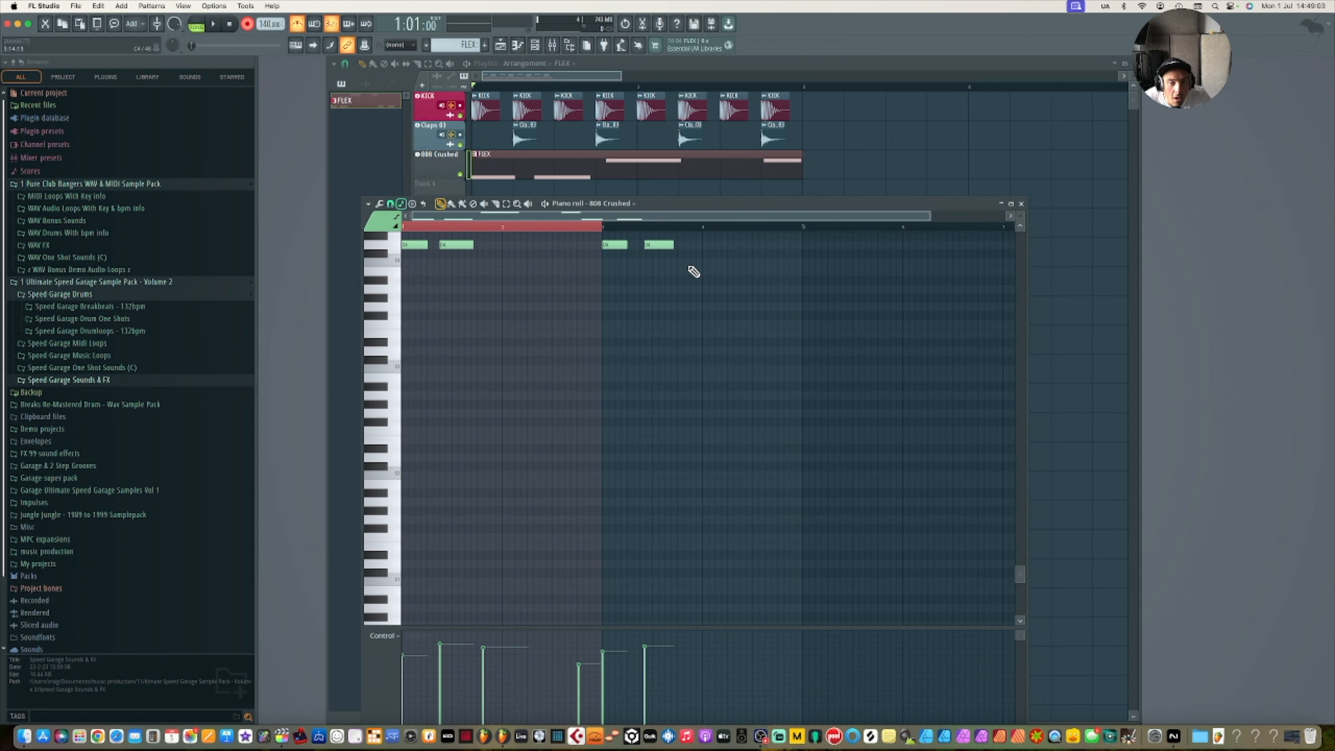
pyautogui.click(518, 46)
pyautogui.click(519, 47)
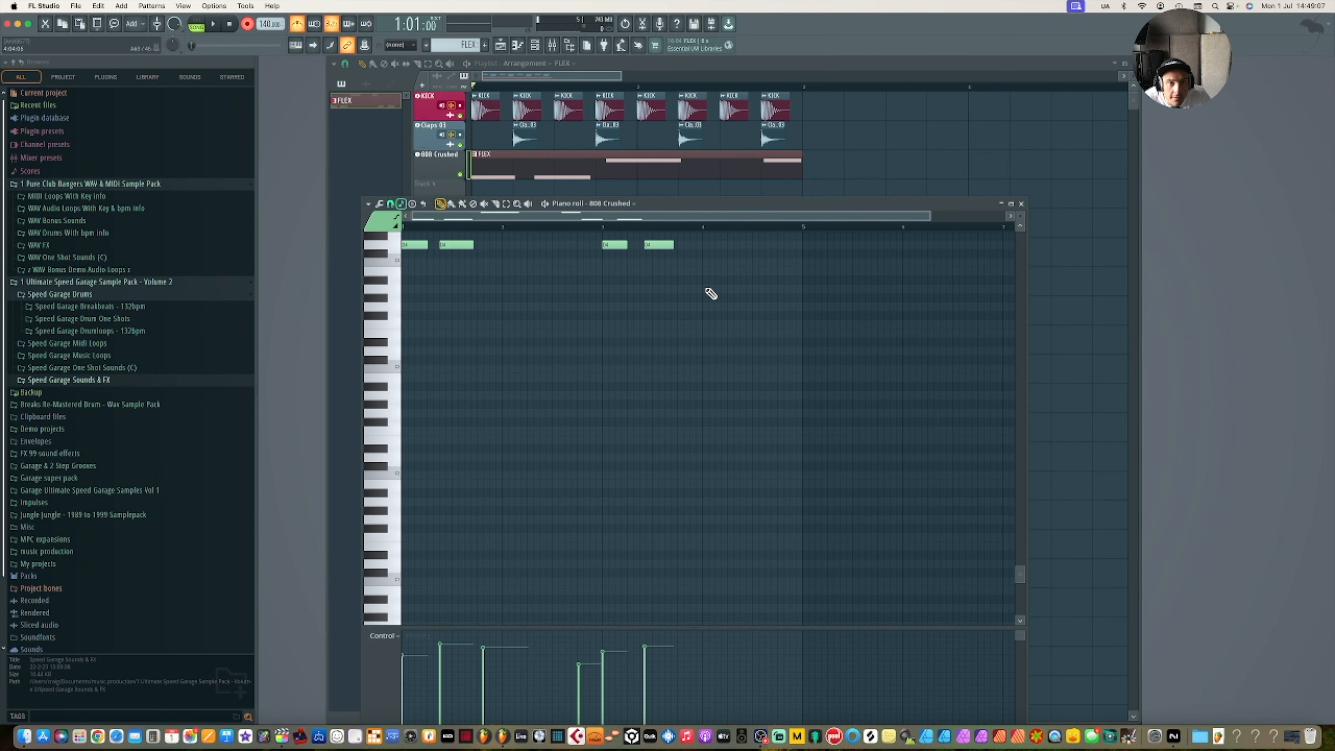
pyautogui.scroll(5, 649, 319)
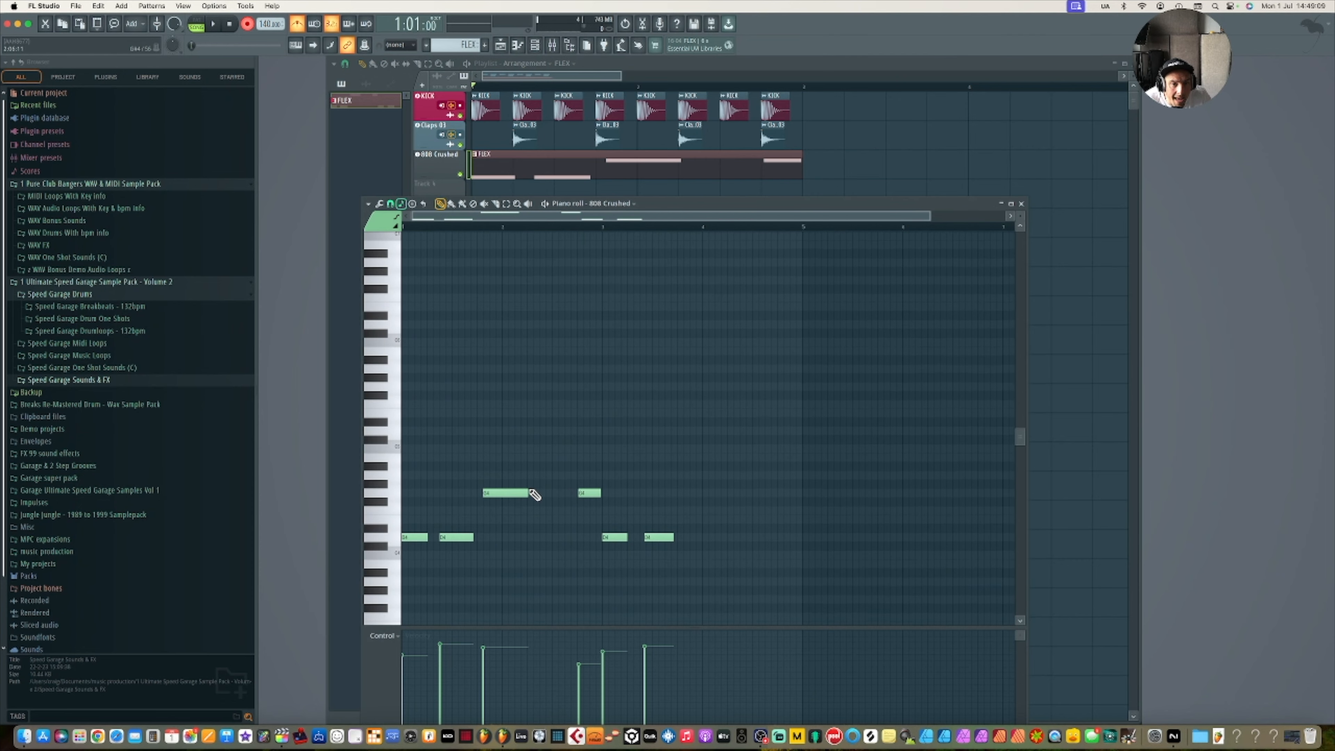
# Move the long upper note near the end of bar 1 slightly earlier.
pyautogui.moveTo(494, 494); pyautogui.dragTo(490, 492)
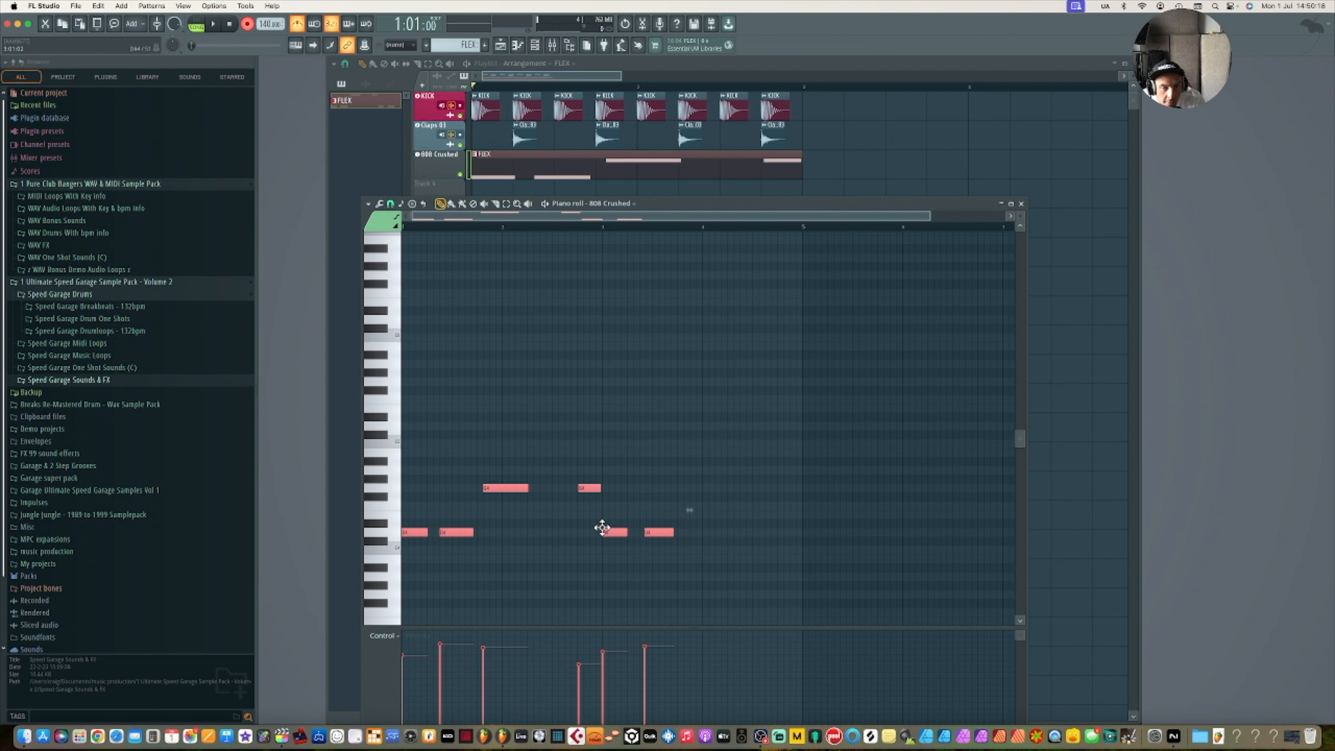
pyautogui.click(497, 511)
pyautogui.moveTo(498, 488); pyautogui.dragTo(492, 488)
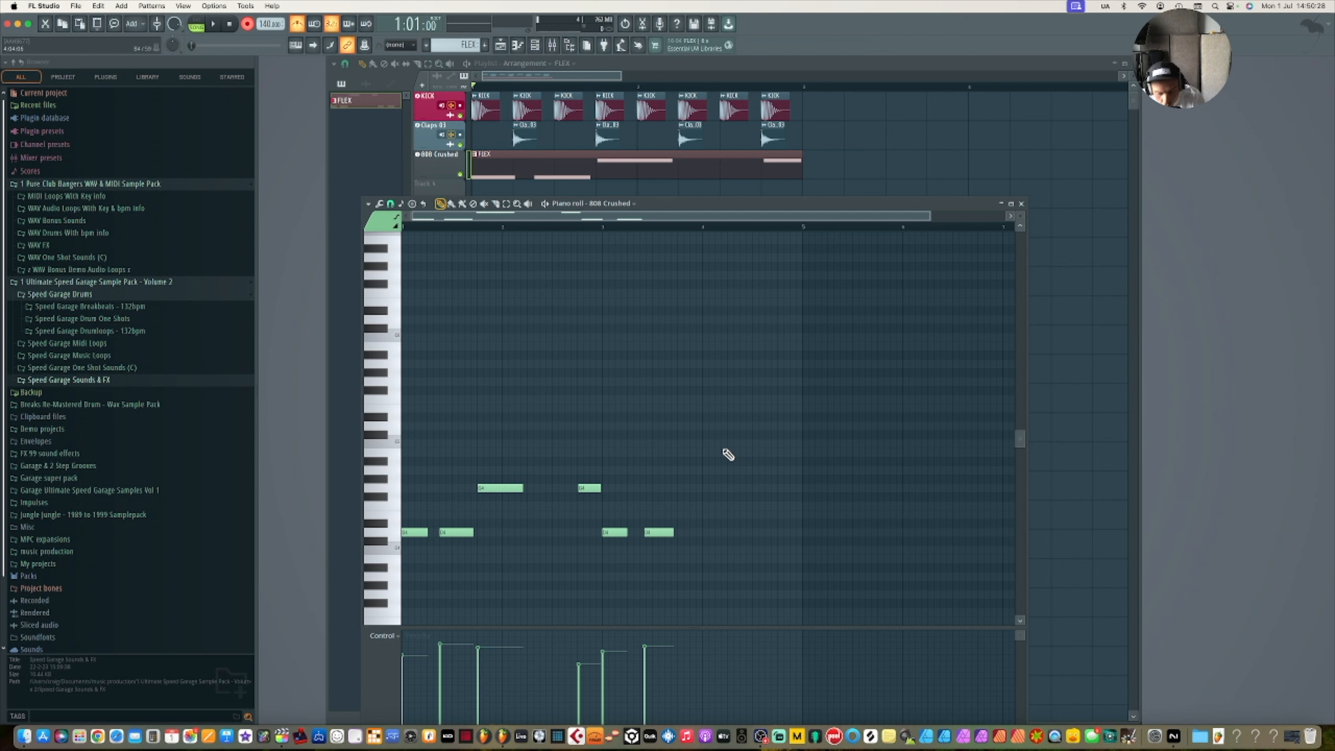
# Select all the 808 Crushed notes and apply Quick quantize.
pyautogui.moveTo(749, 439); pyautogui.dragTo(402, 573)
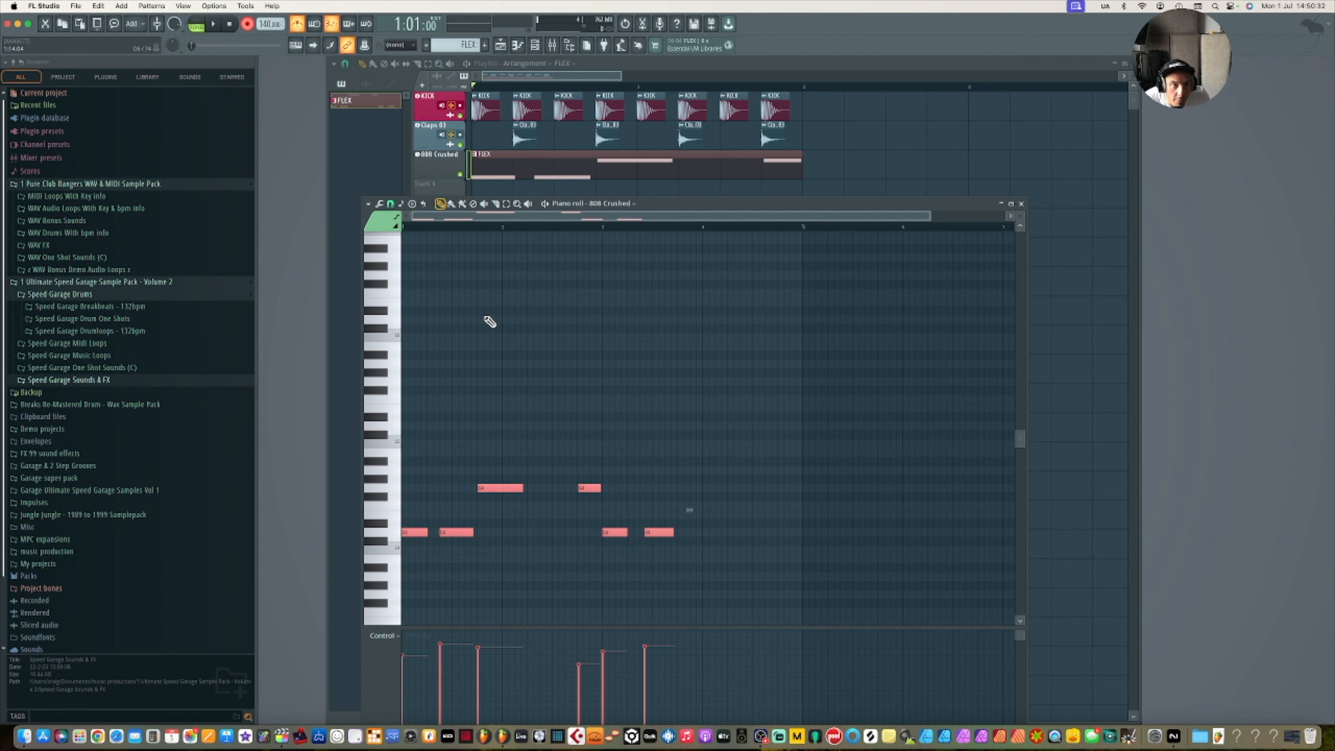
pyautogui.click(368, 204)
pyautogui.moveTo(400, 236)
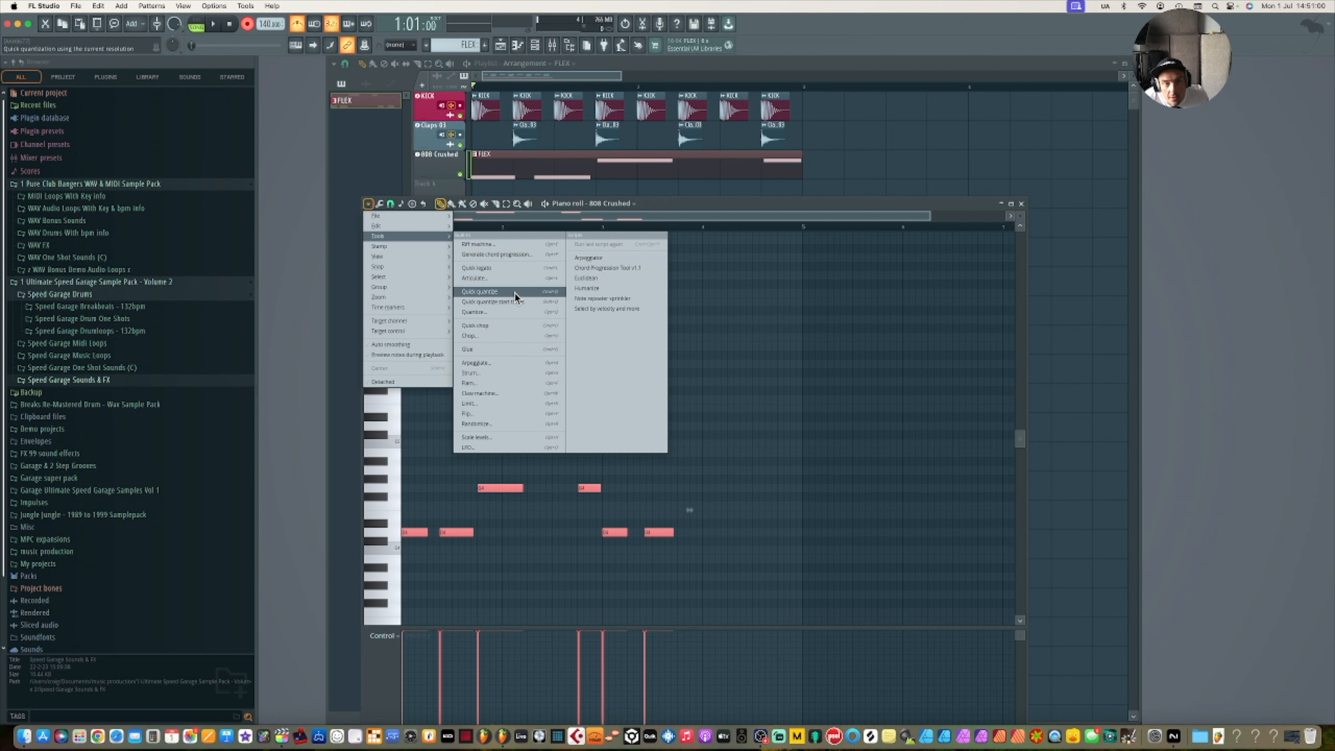
pyautogui.click(515, 292)
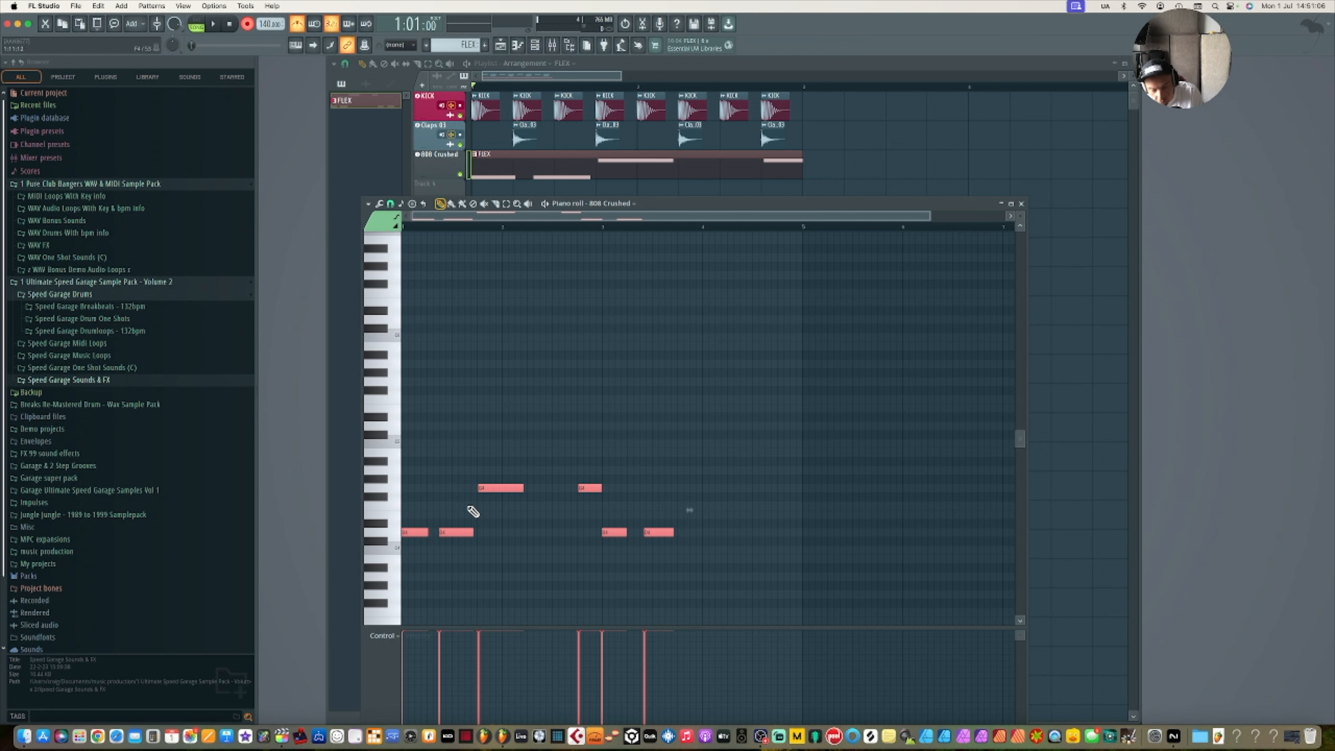
# Nudge both upper notes, before bar 2 and before bar 3, slightly earlier.
pyautogui.scroll(3, 473, 511)
pyautogui.click(546, 500)
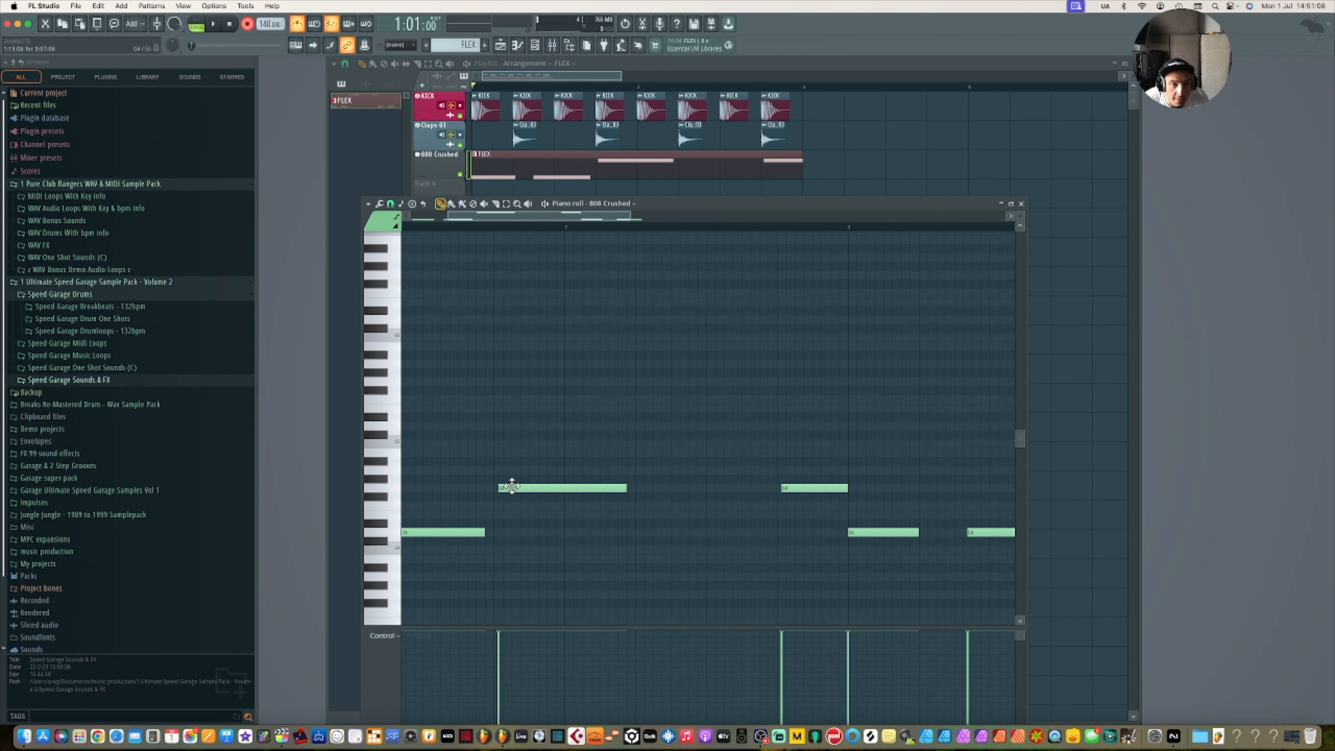
pyautogui.moveTo(504, 489); pyautogui.dragTo(499, 488)
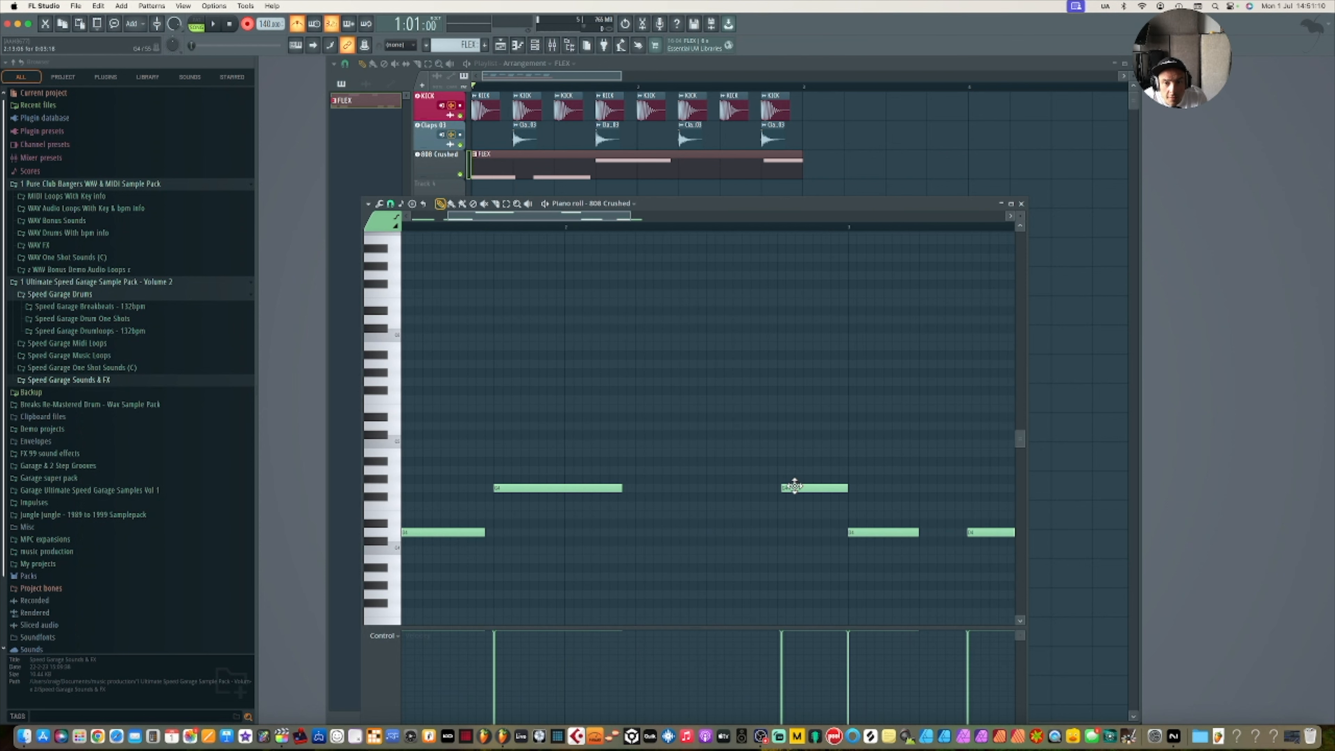
pyautogui.moveTo(789, 488); pyautogui.dragTo(785, 488)
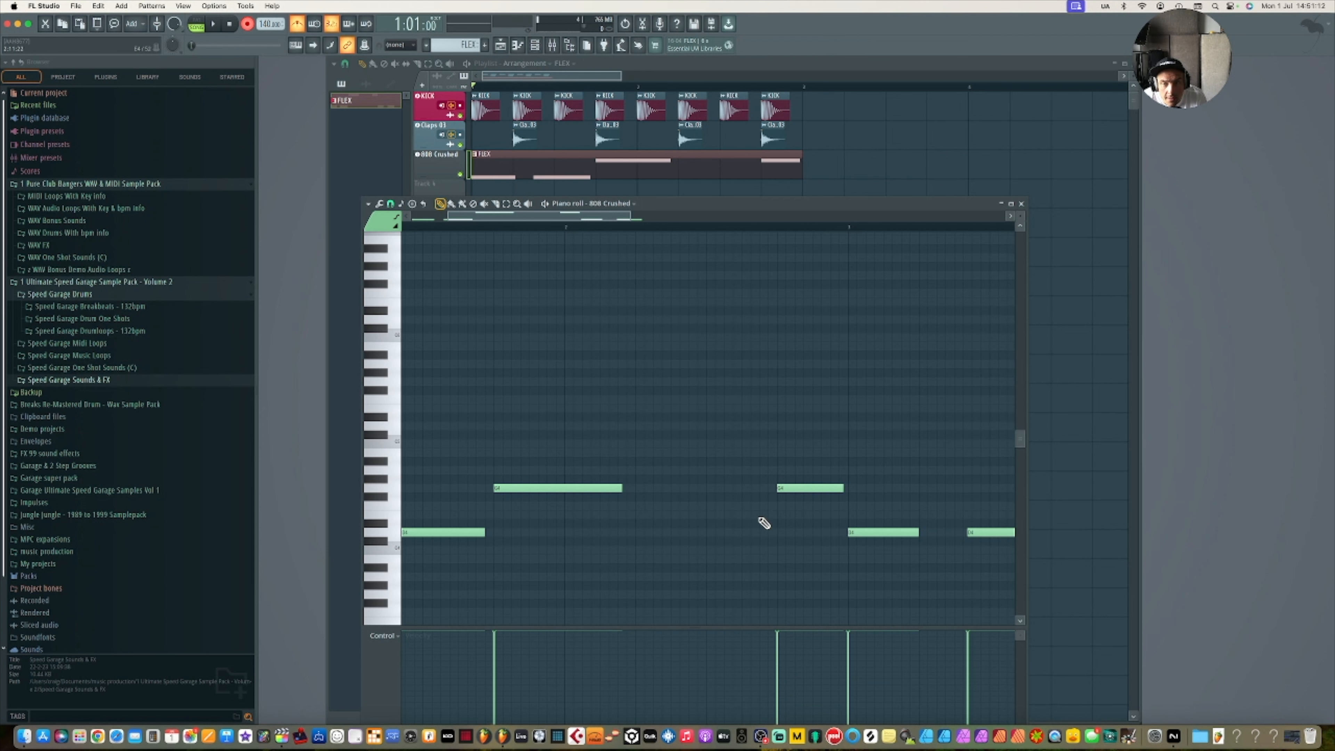
# Play back the edited bass line with the drums and disarm recording.
pyautogui.scroll(-2, 764, 523)
pyautogui.press('space')
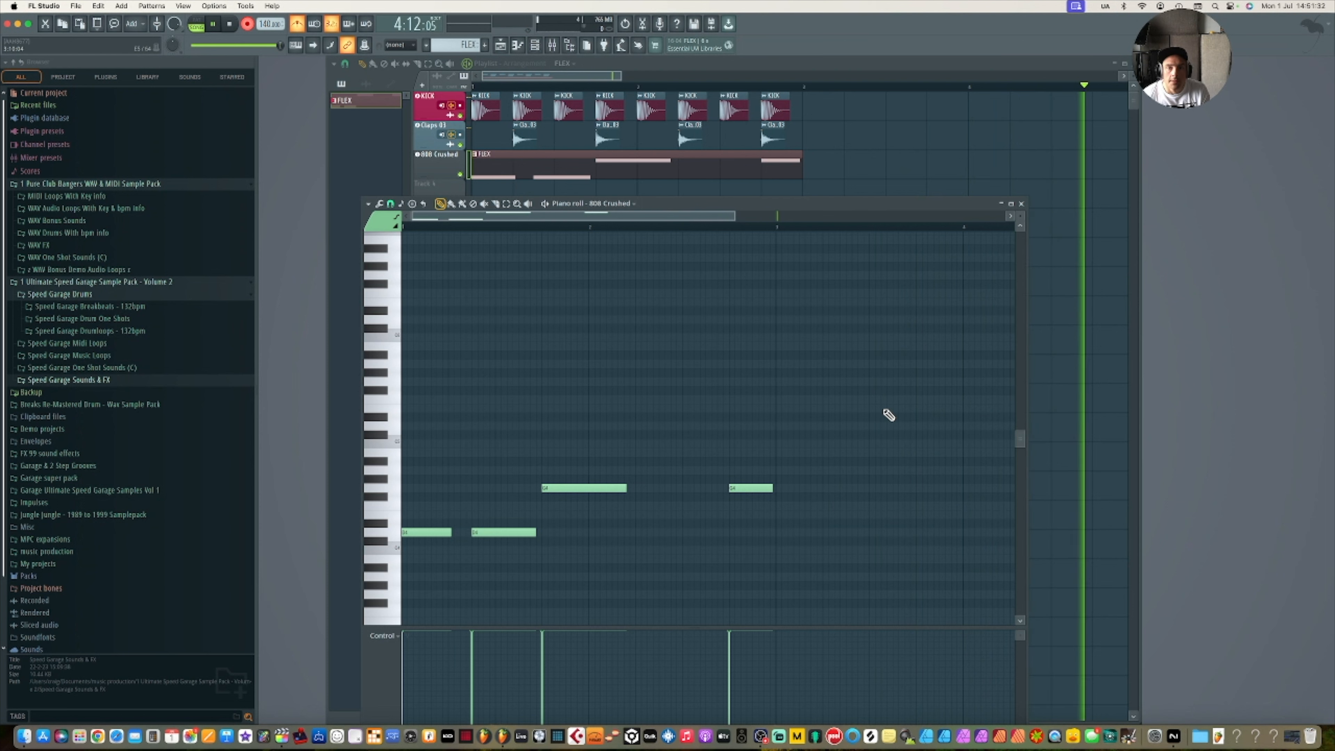
pyautogui.press('space')
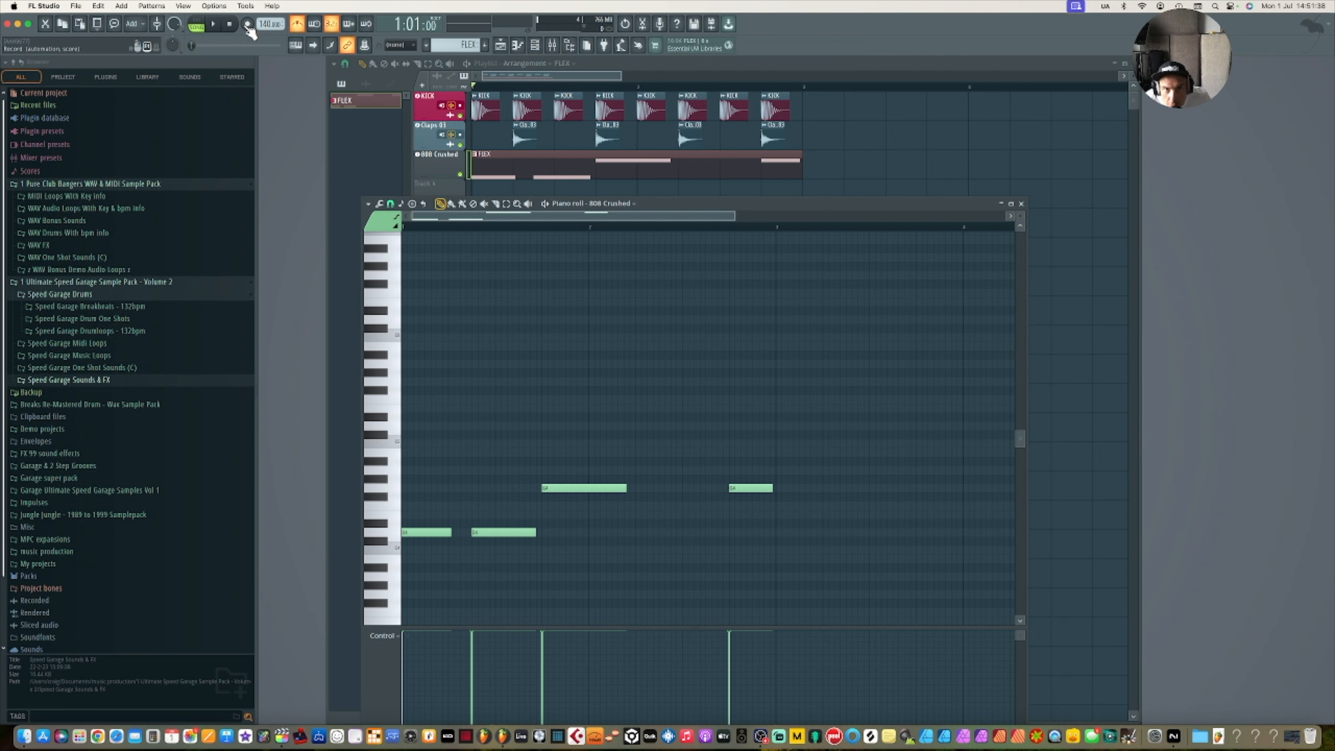
pyautogui.press('space')
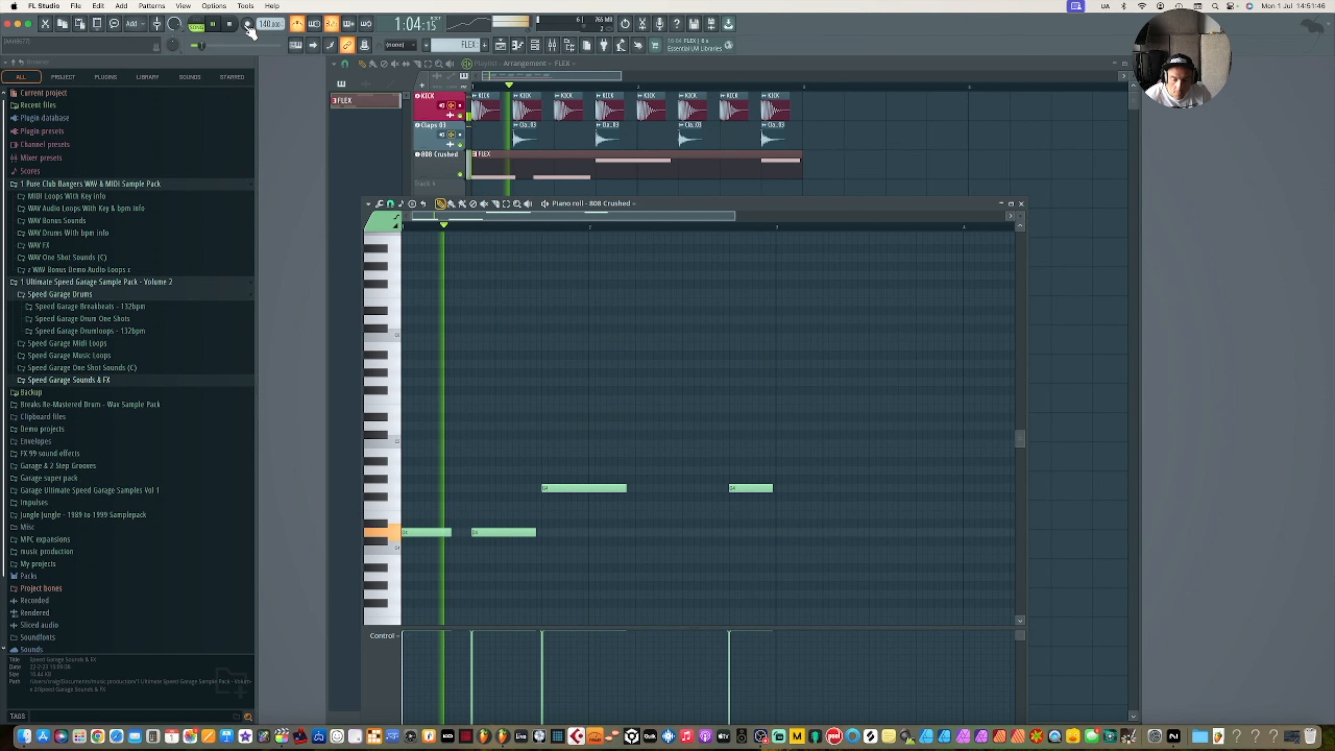
pyautogui.press('space')
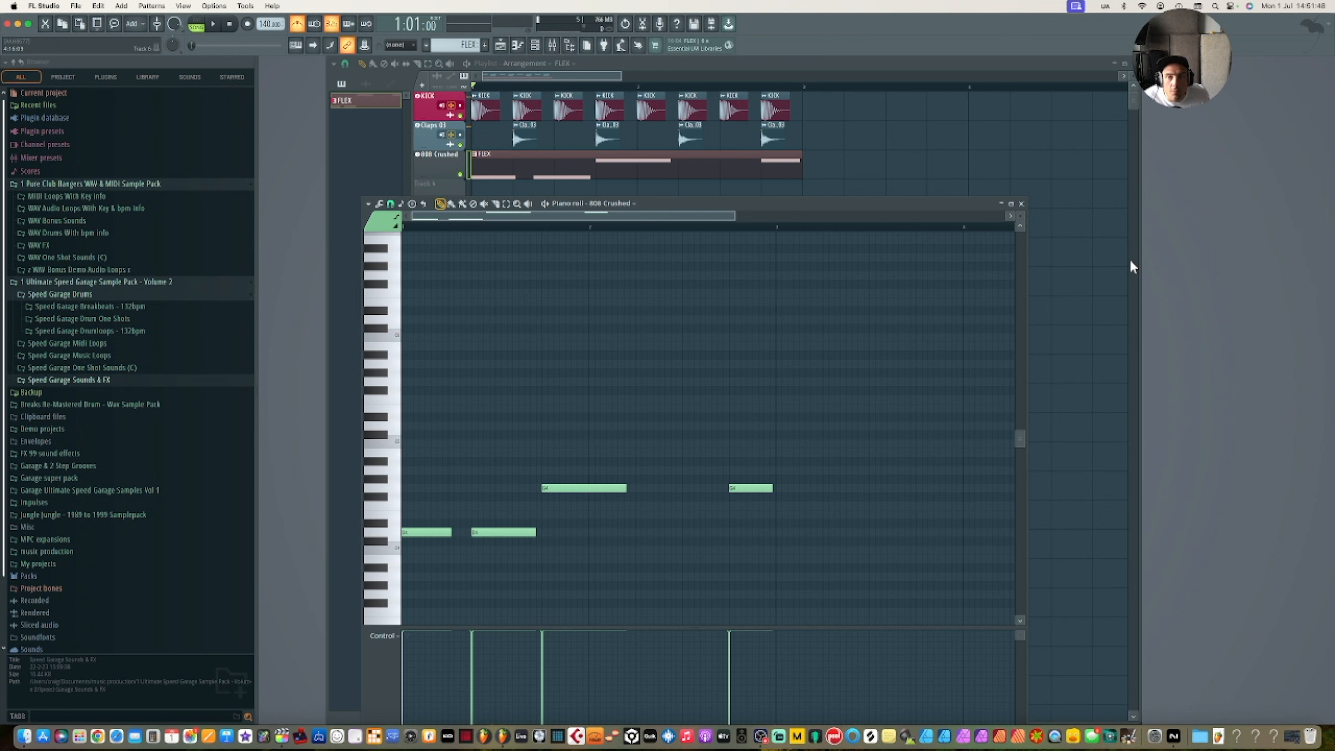
# Close the piano roll and add Speed Garage Breakbeats 3 from the 132bpm breakbeats folder to Track 4 as an audio track.
pyautogui.click(1021, 204)
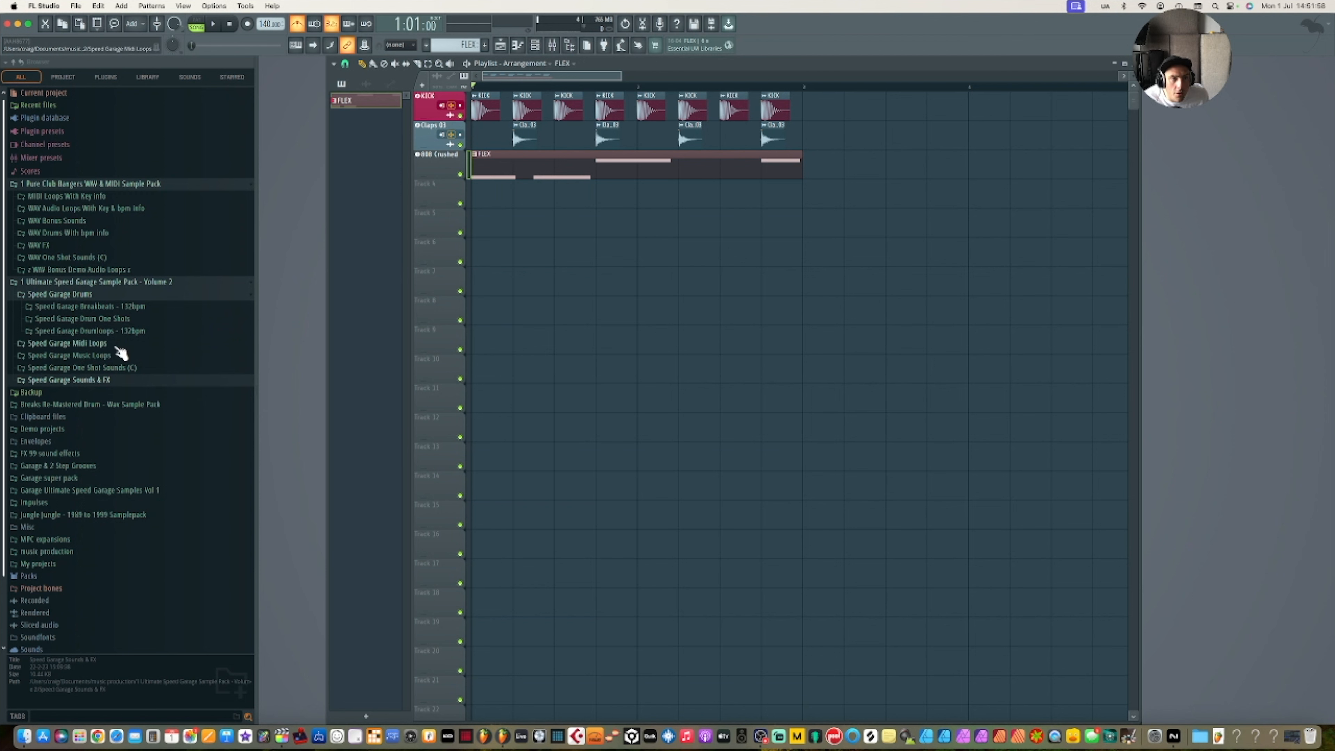
pyautogui.click(90, 306)
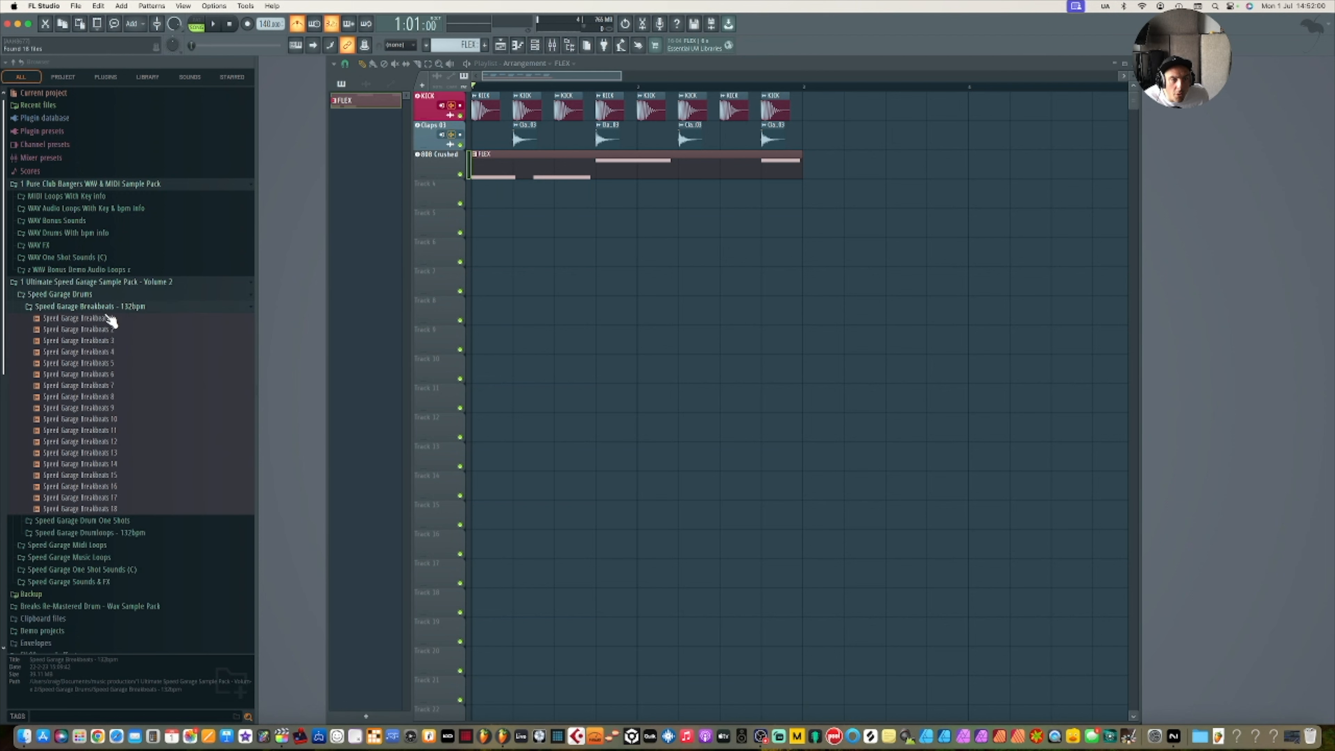
pyautogui.click(107, 341)
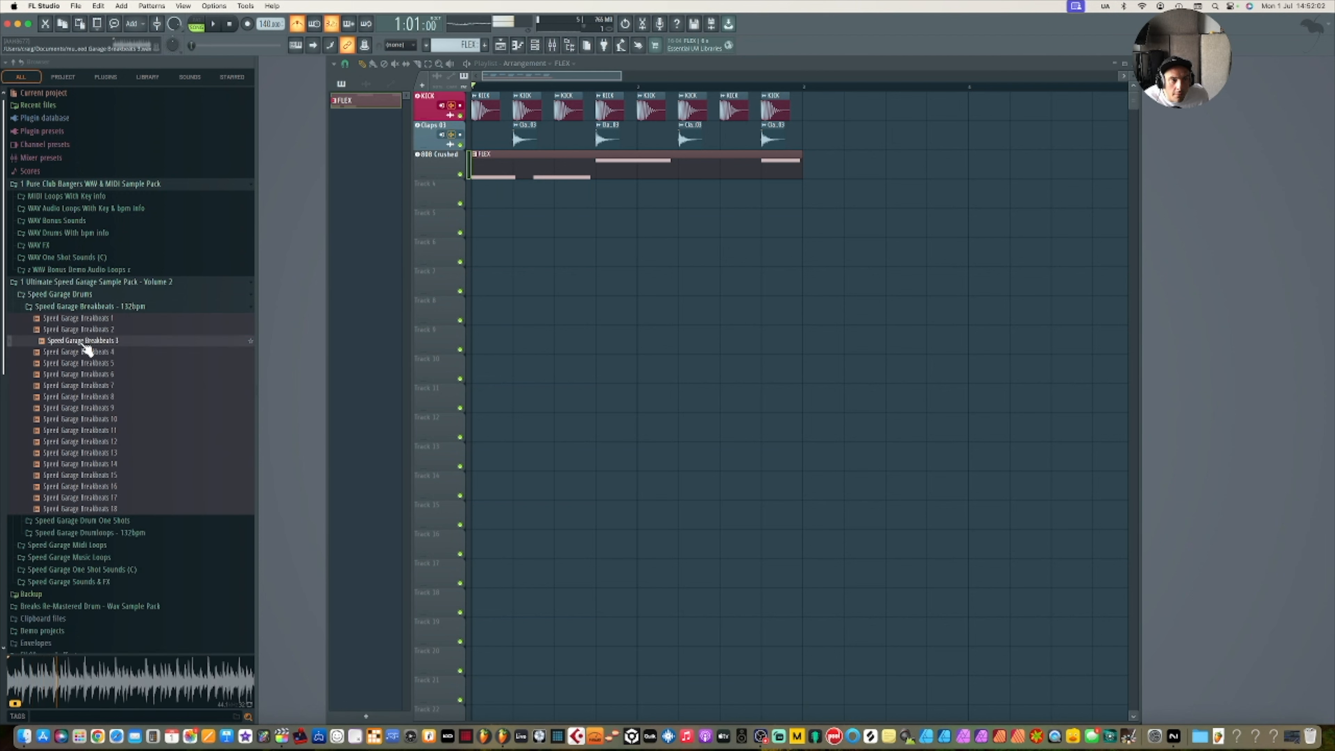
pyautogui.moveTo(47, 347); pyautogui.dragTo(445, 202)
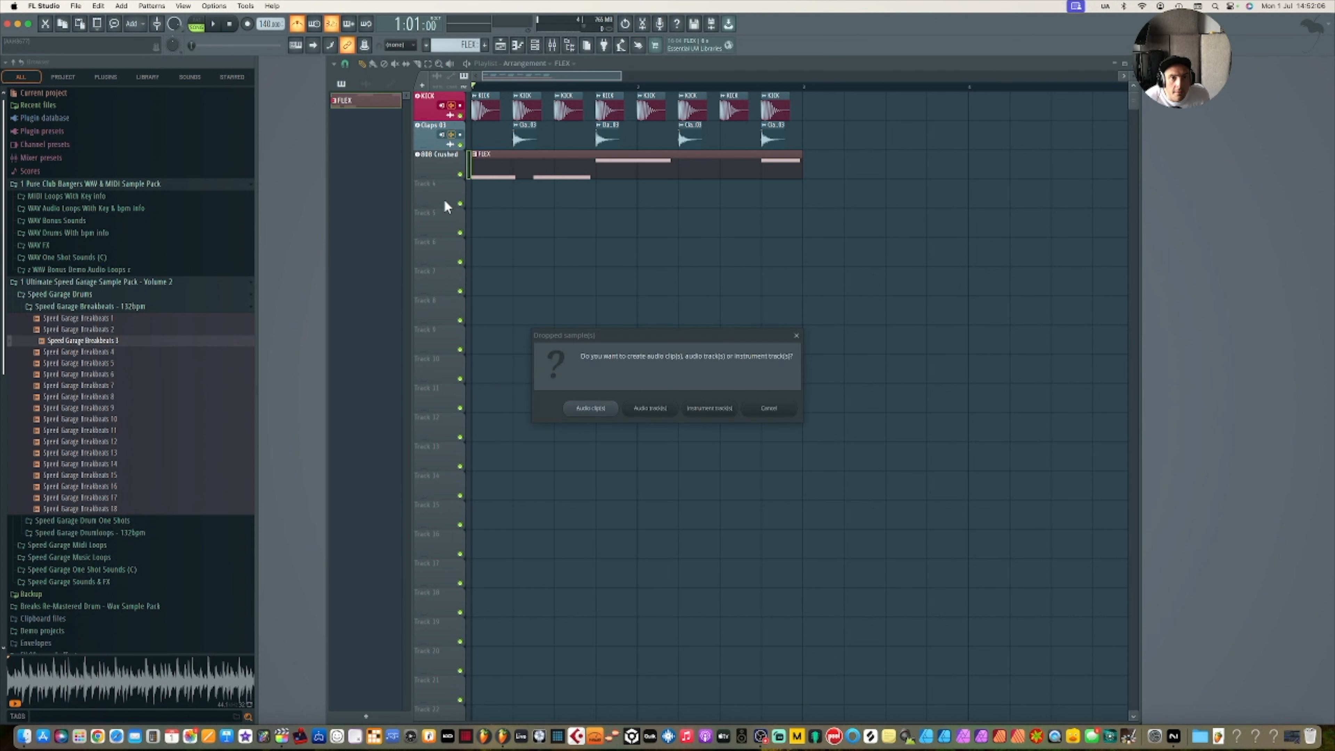
pyautogui.click(651, 409)
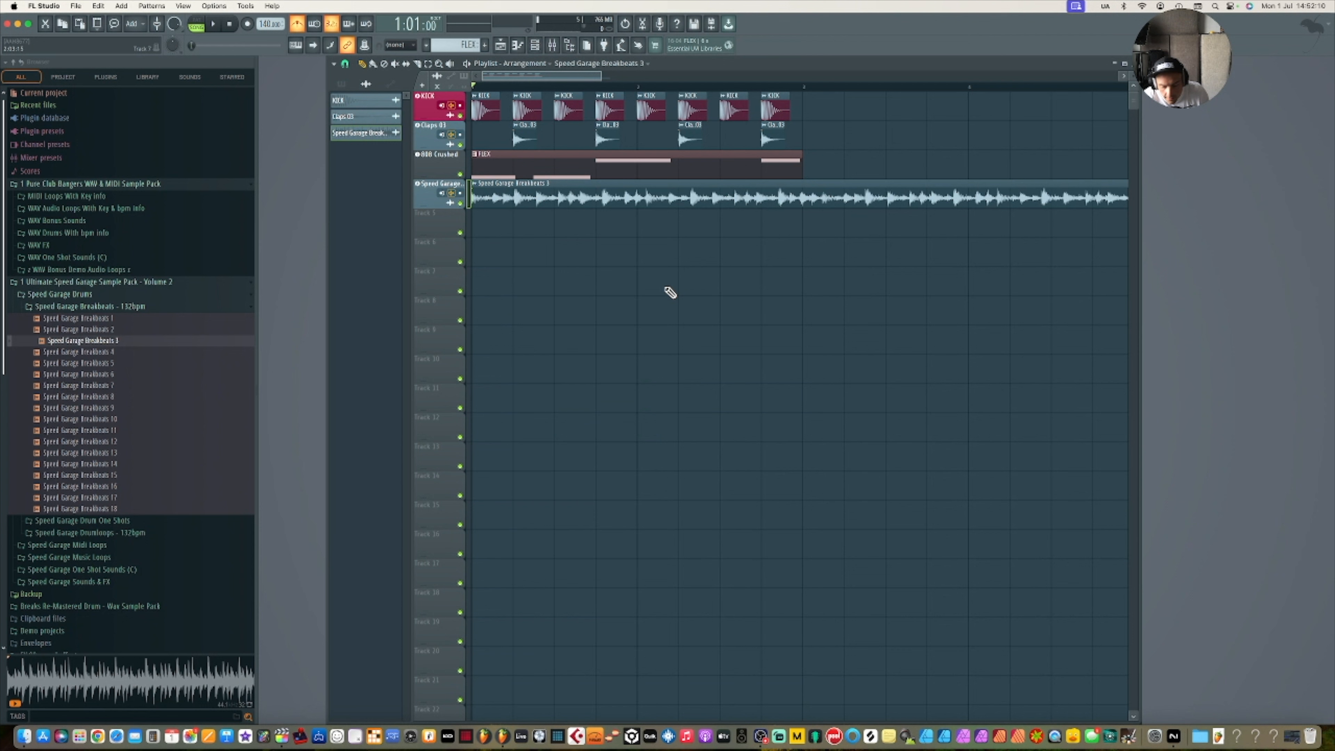
# Turn off playlist snapping and stretch the Speed Garage Breakbeats 3 clip so it ends at bar 5.
pyautogui.scroll(-2, 668, 290)
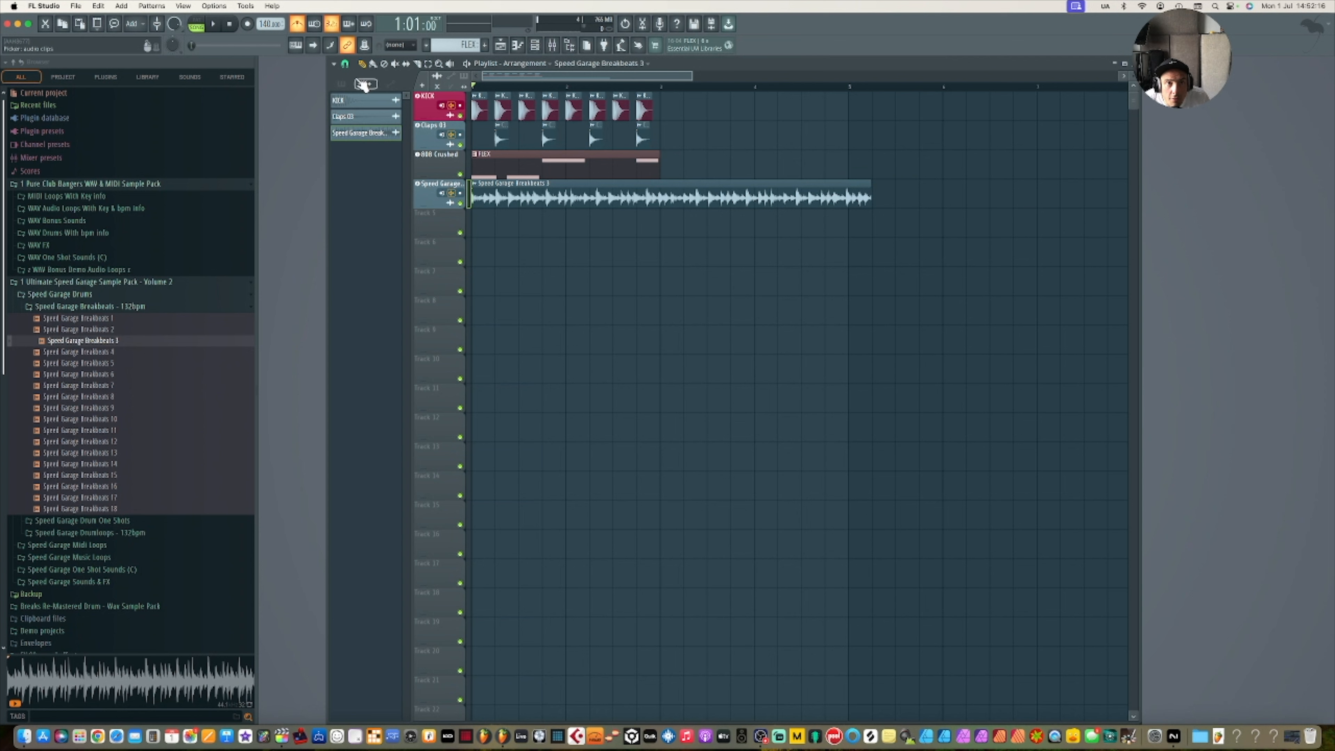
pyautogui.click(345, 64)
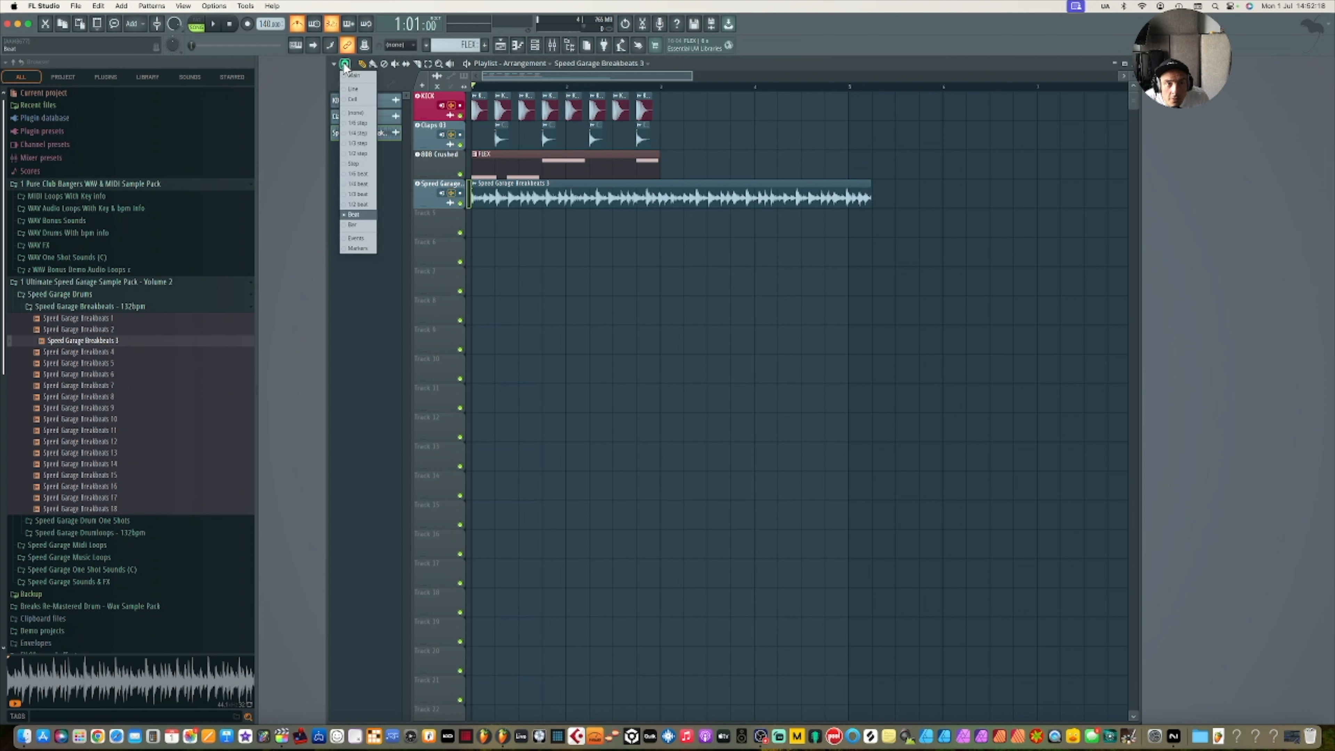
pyautogui.click(356, 113)
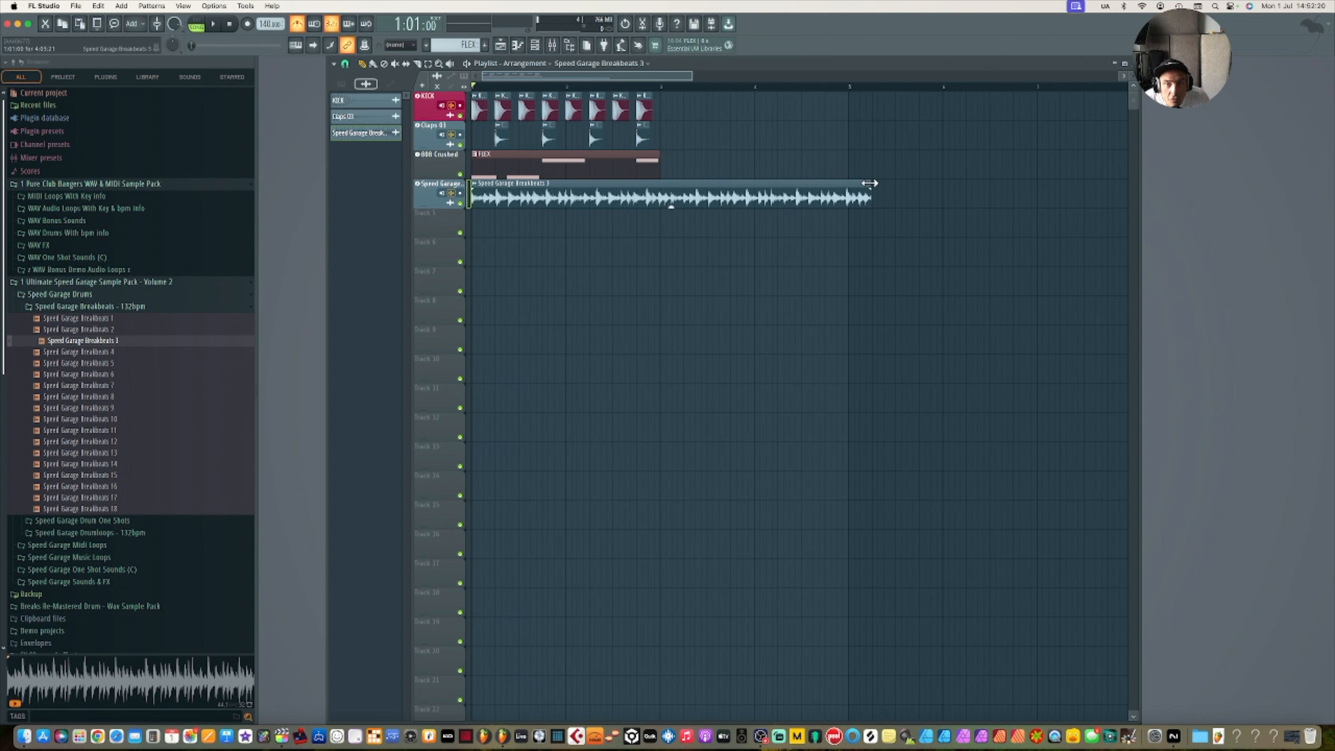
pyautogui.moveTo(871, 182); pyautogui.dragTo(848, 182)
pyautogui.scroll(4, 896, 197)
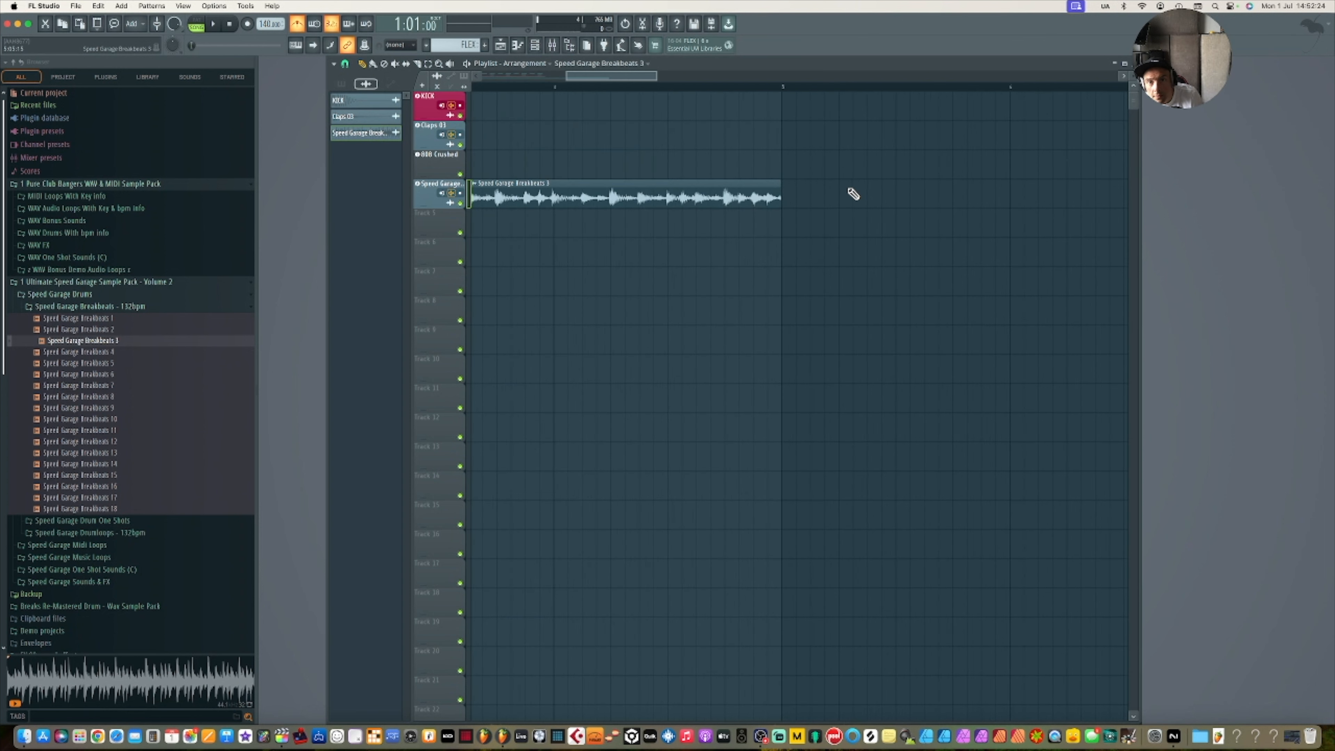
pyautogui.hscroll(-1, 854, 194)
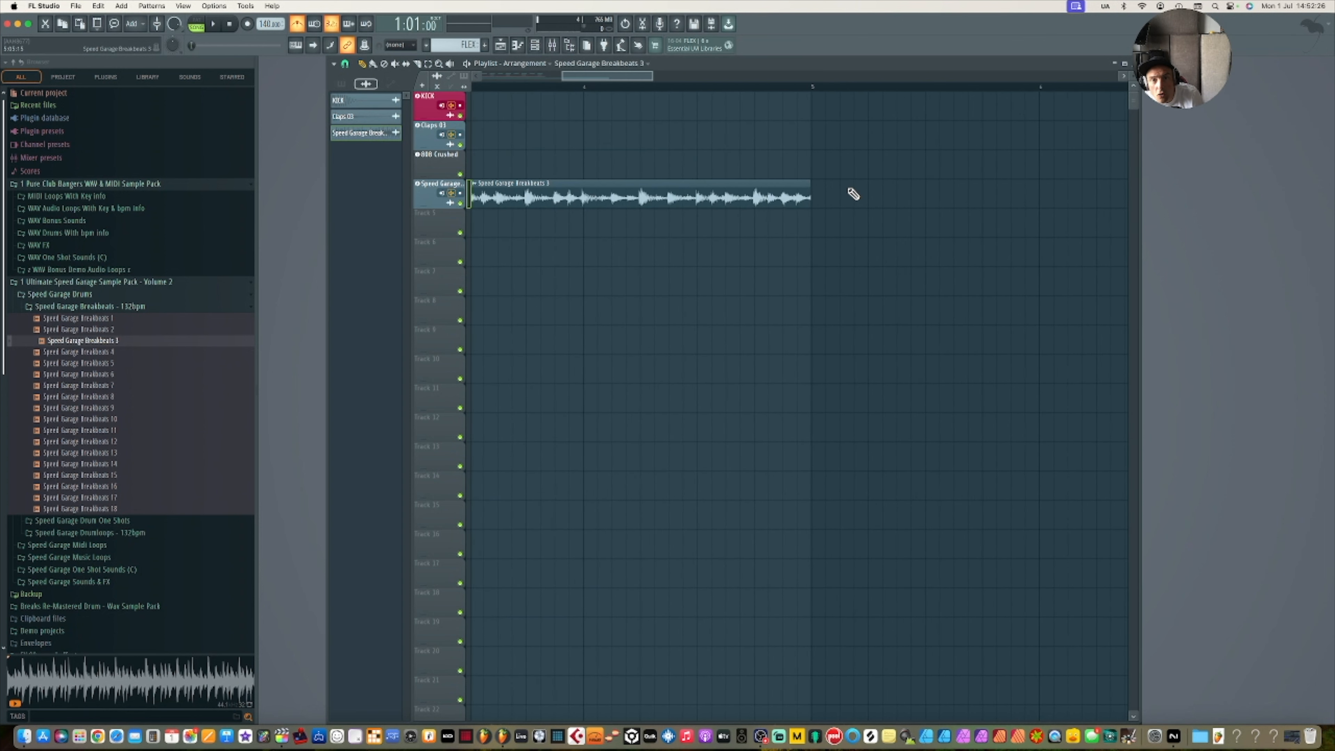
# Apply Fit to tempo to the Speed Garage Breakbeats 3 clip.
pyautogui.scroll(2, 843, 195)
pyautogui.scroll(-4, 846, 198)
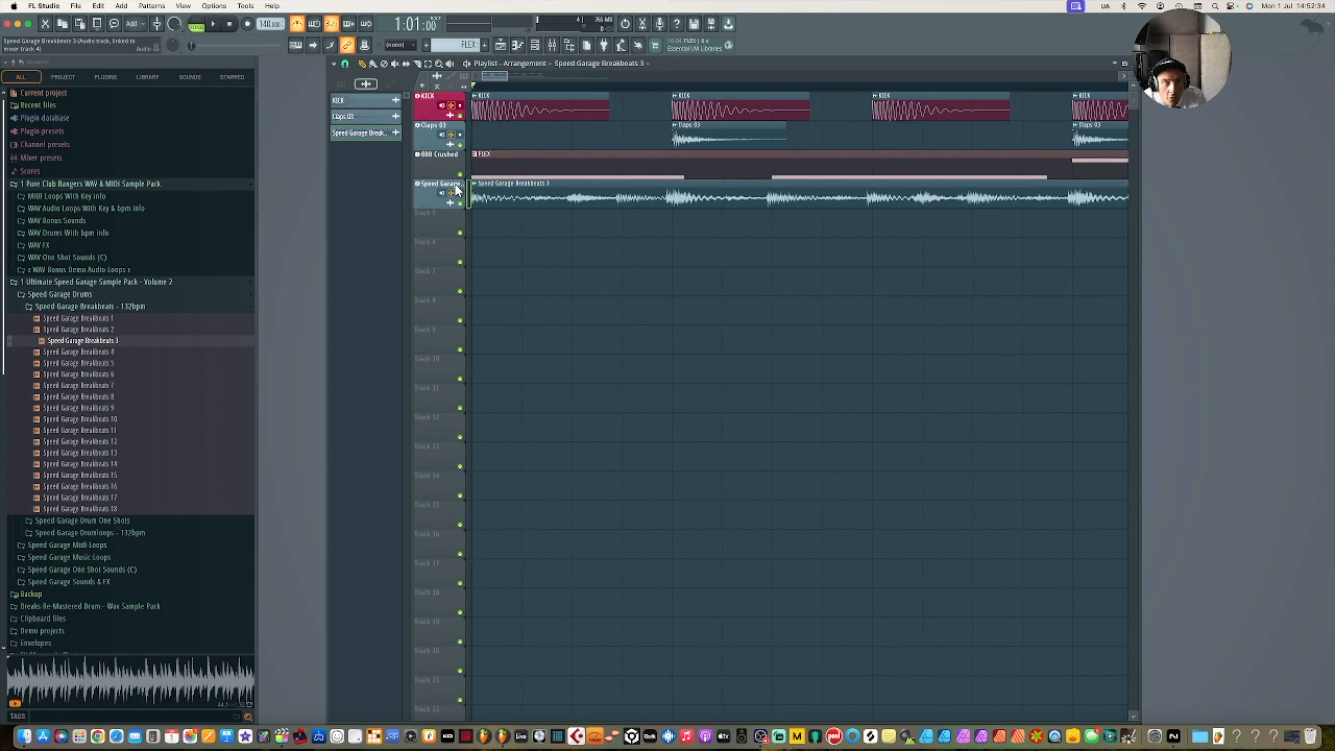
pyautogui.rightClick(477, 187)
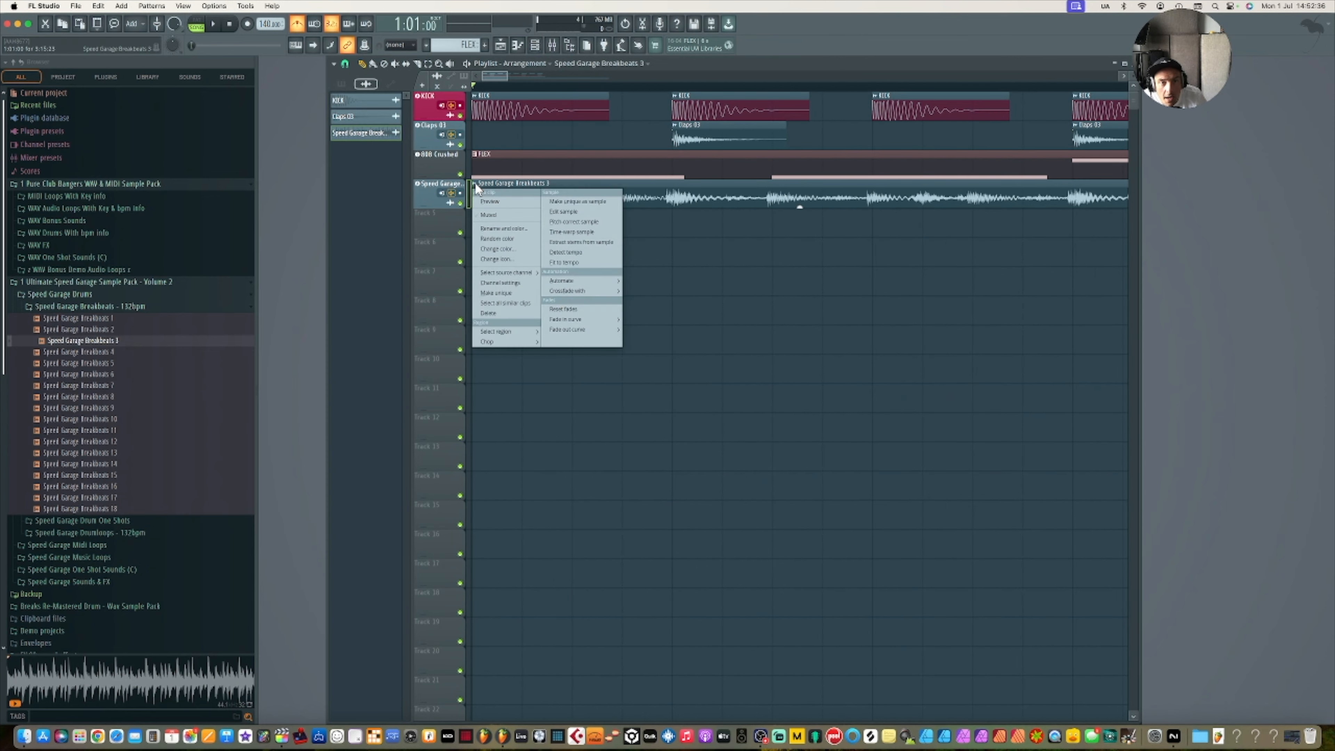
pyautogui.click(599, 263)
# Slice the breakbeat clip at bar 3, delete the second half, and play the two-bar arrangement.
pyautogui.scroll(-5, 783, 358)
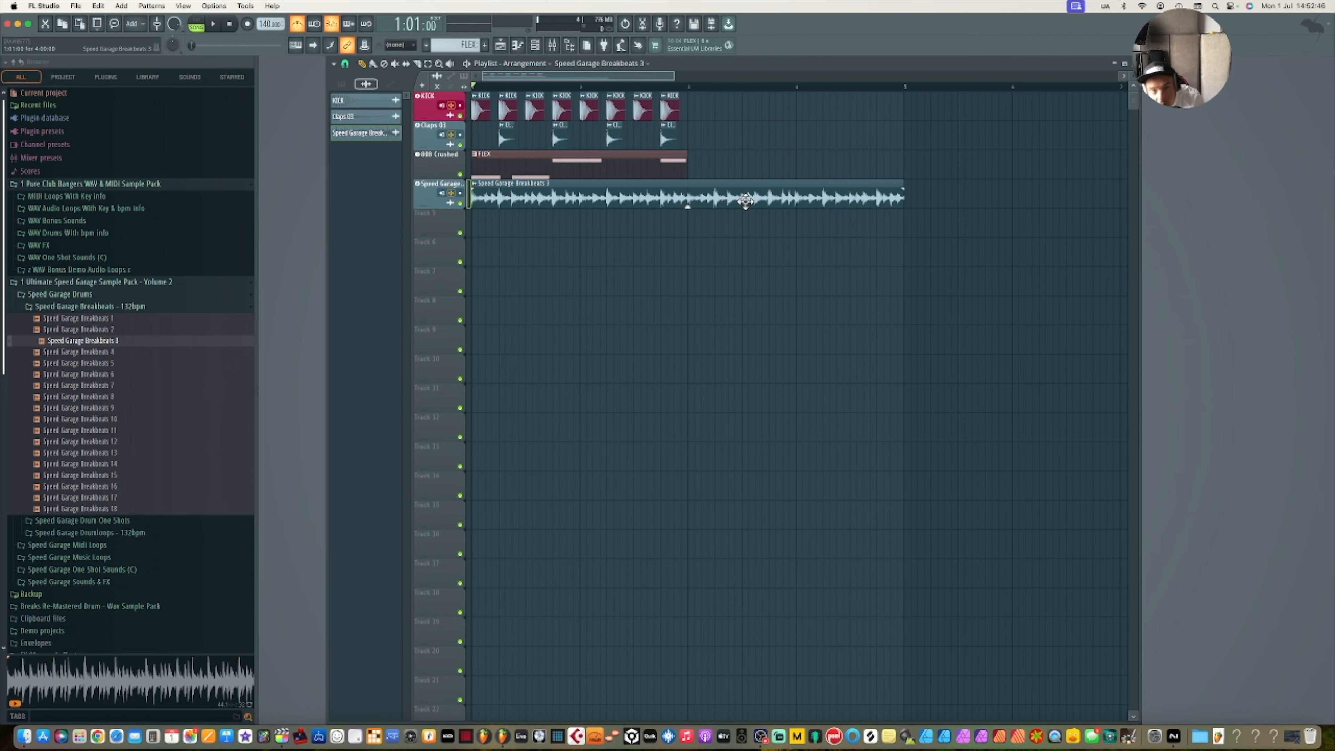
pyautogui.moveTo(690, 185); pyautogui.dragTo(687, 224)
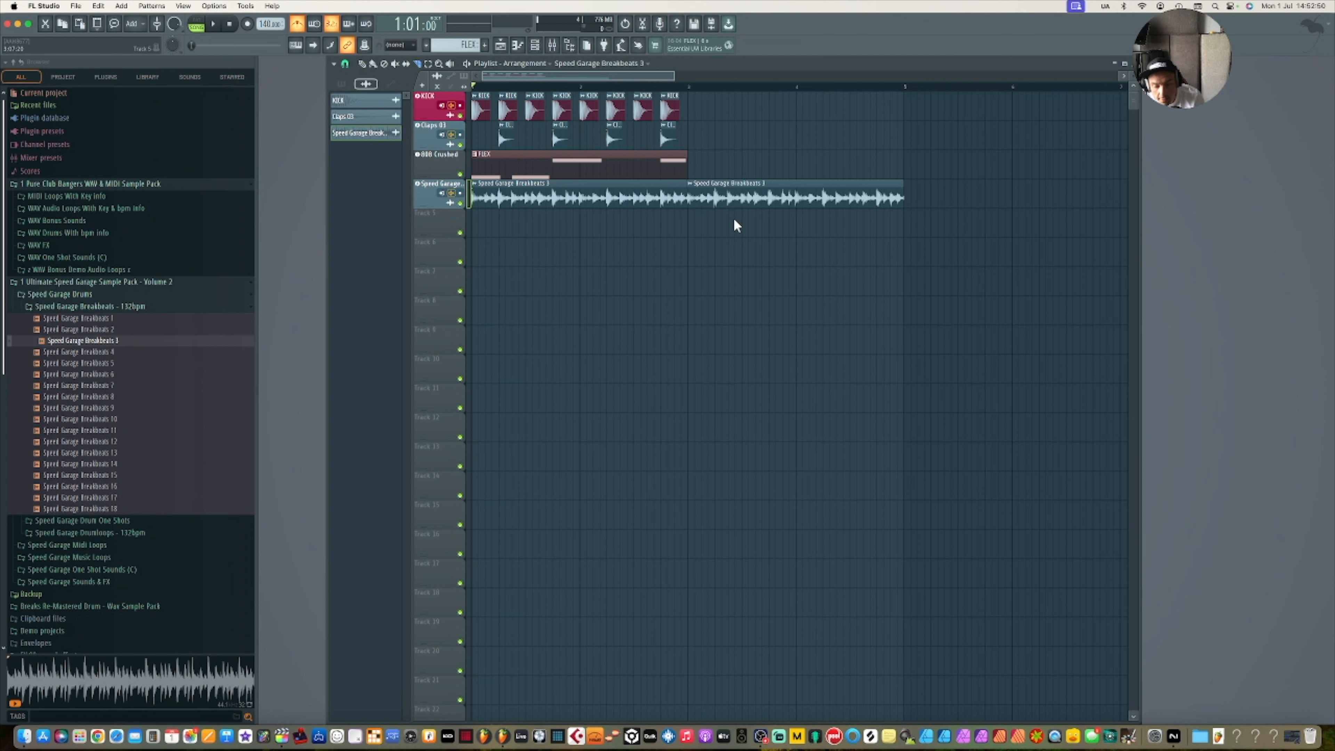
pyautogui.press('d')
pyautogui.click(748, 196)
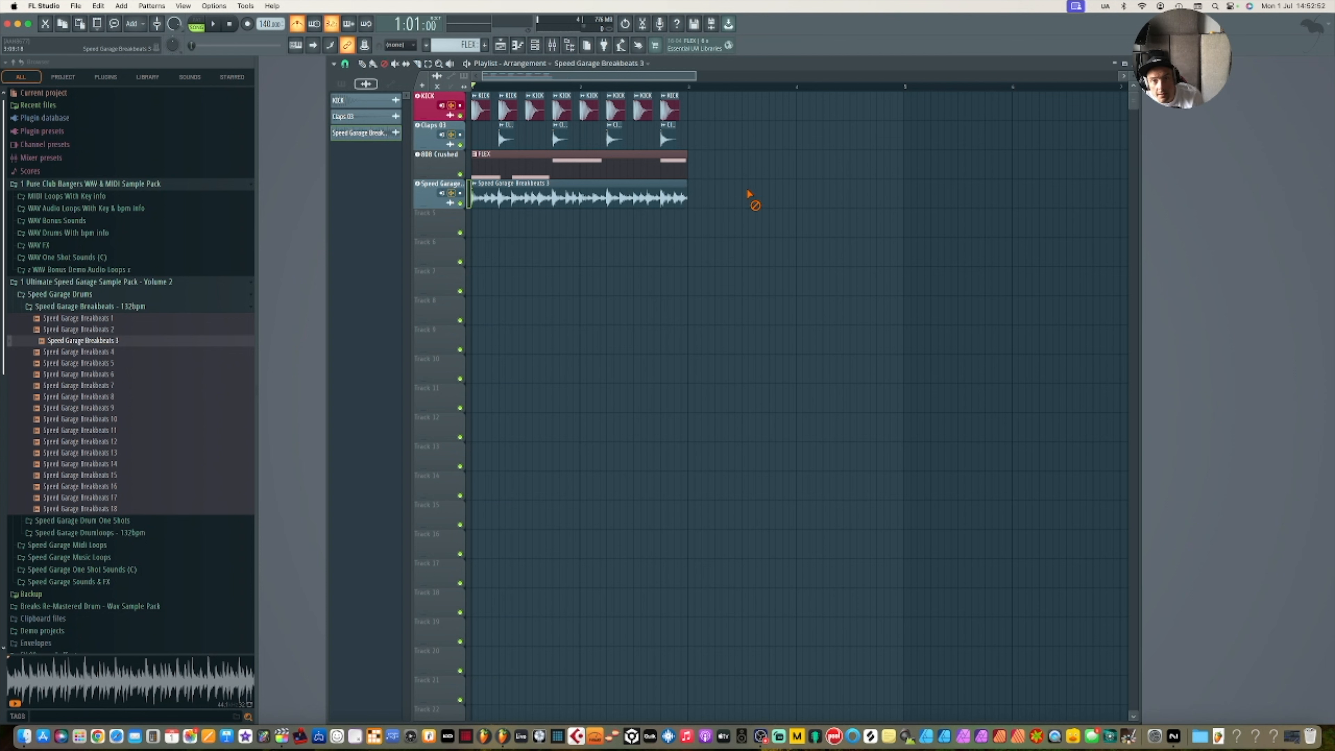
pyautogui.press('space')
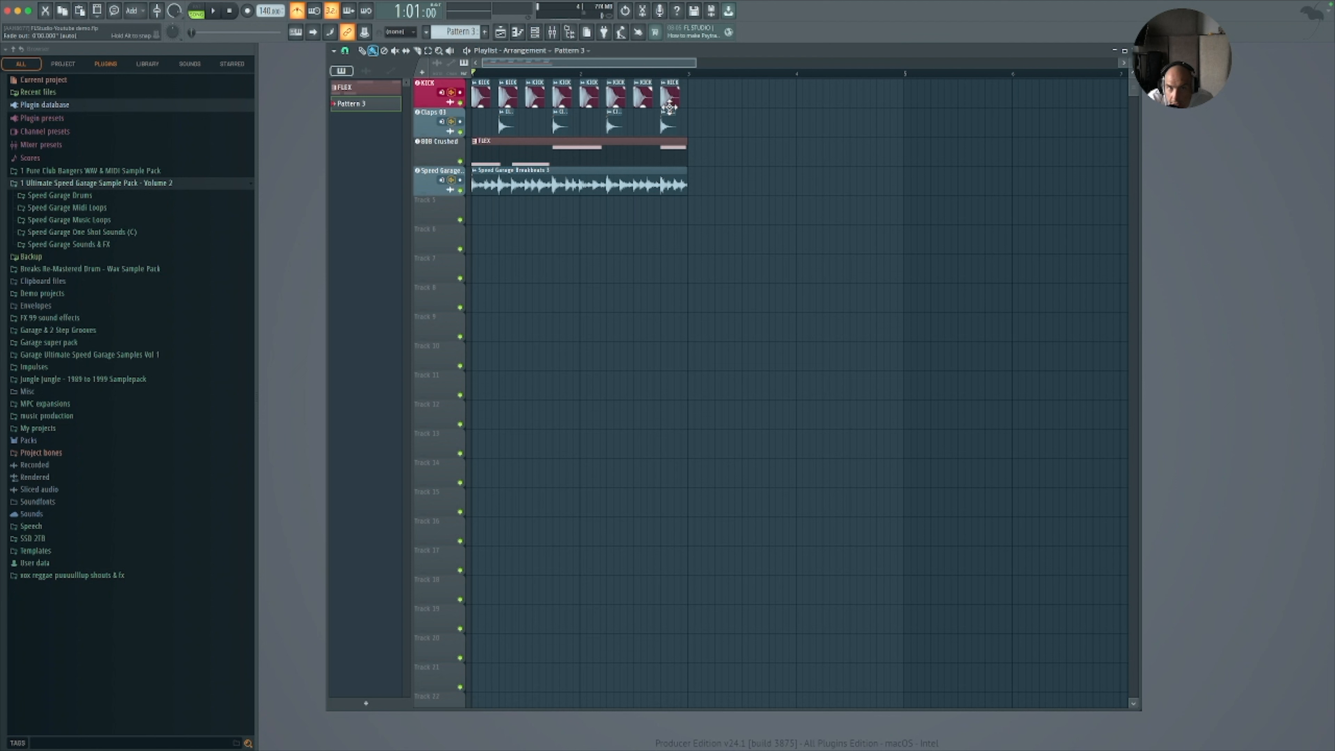
# Open the mixer, narrow its window to about 18 inserts, and place it below the playlist's four used tracks.
pyautogui.click(506, 33)
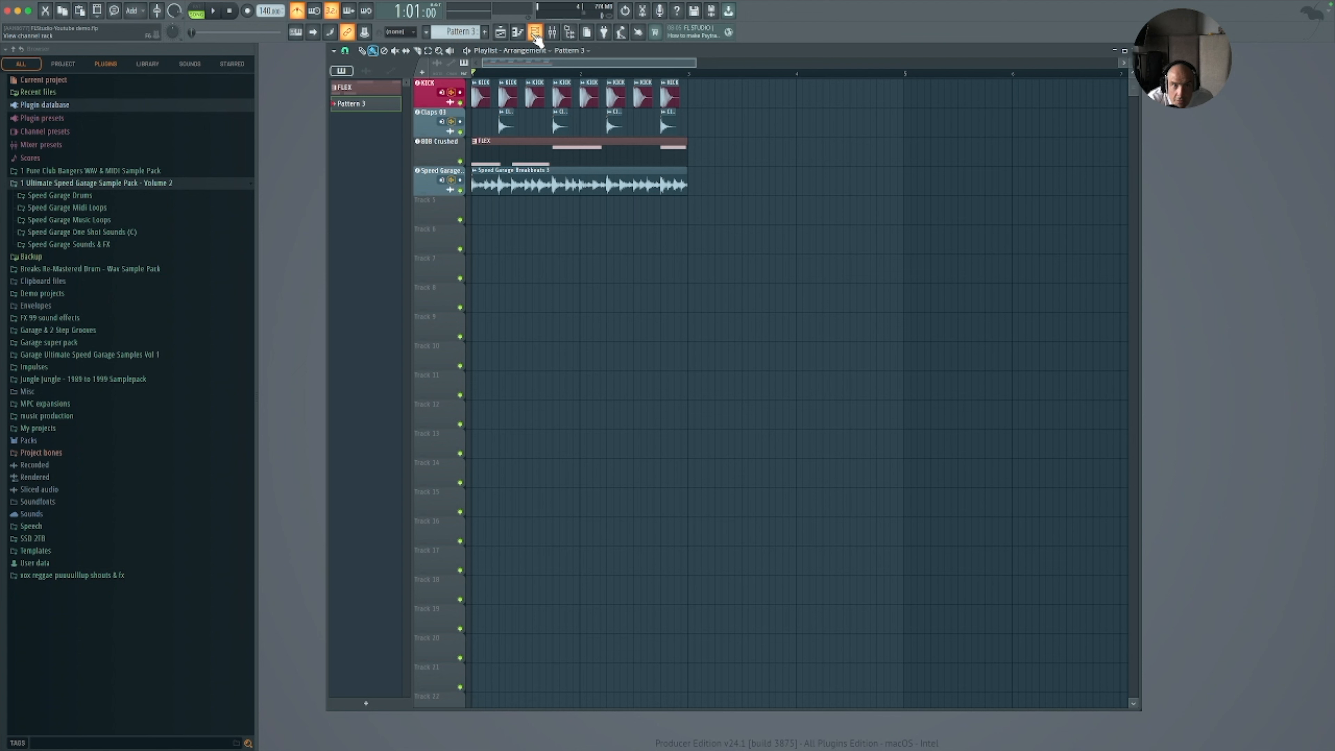
pyautogui.click(552, 32)
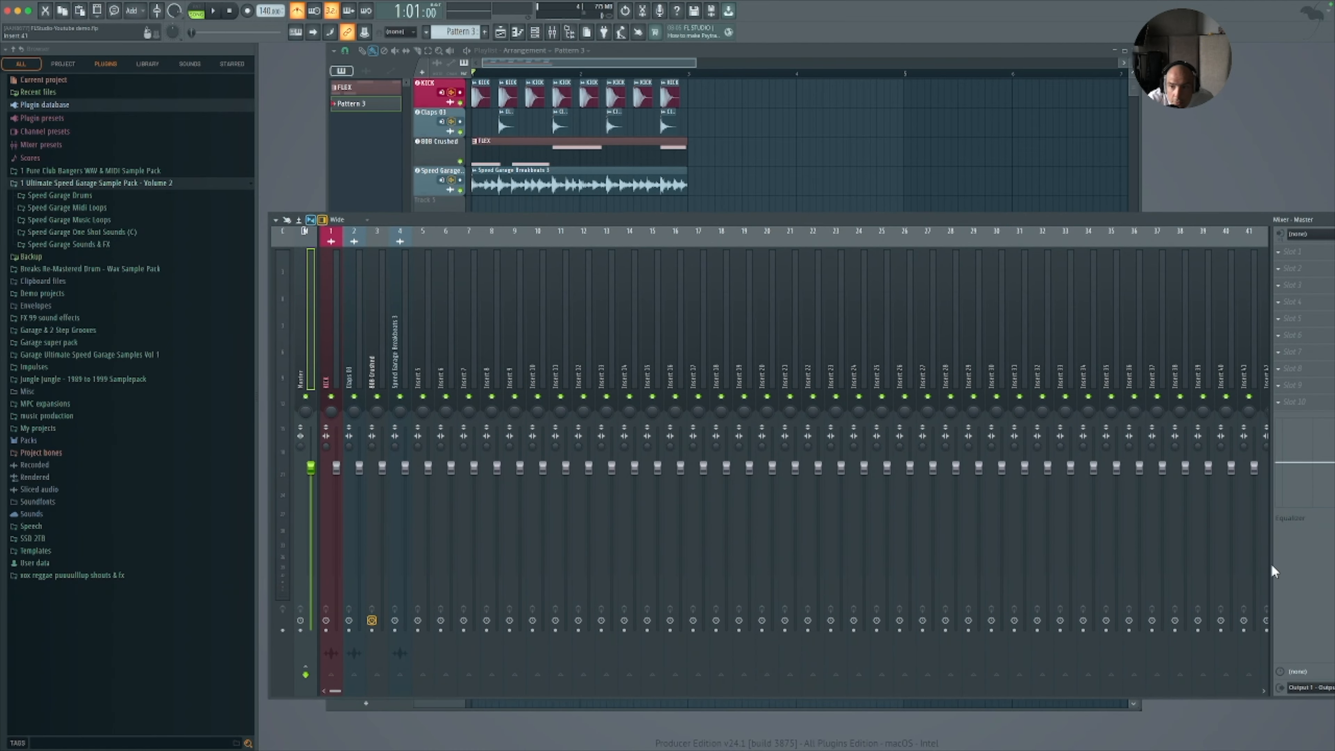
pyautogui.moveTo(1200, 218); pyautogui.dragTo(1084, 211)
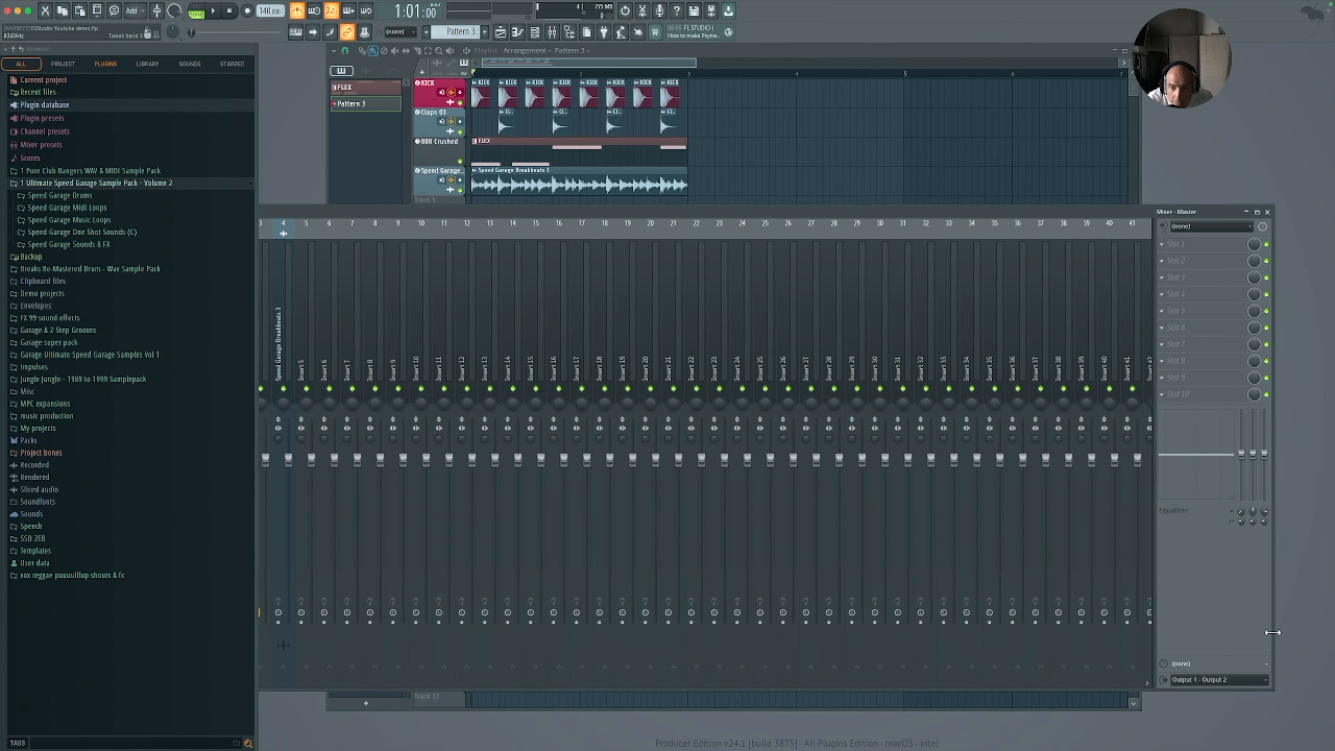
pyautogui.moveTo(1273, 633); pyautogui.dragTo(746, 605)
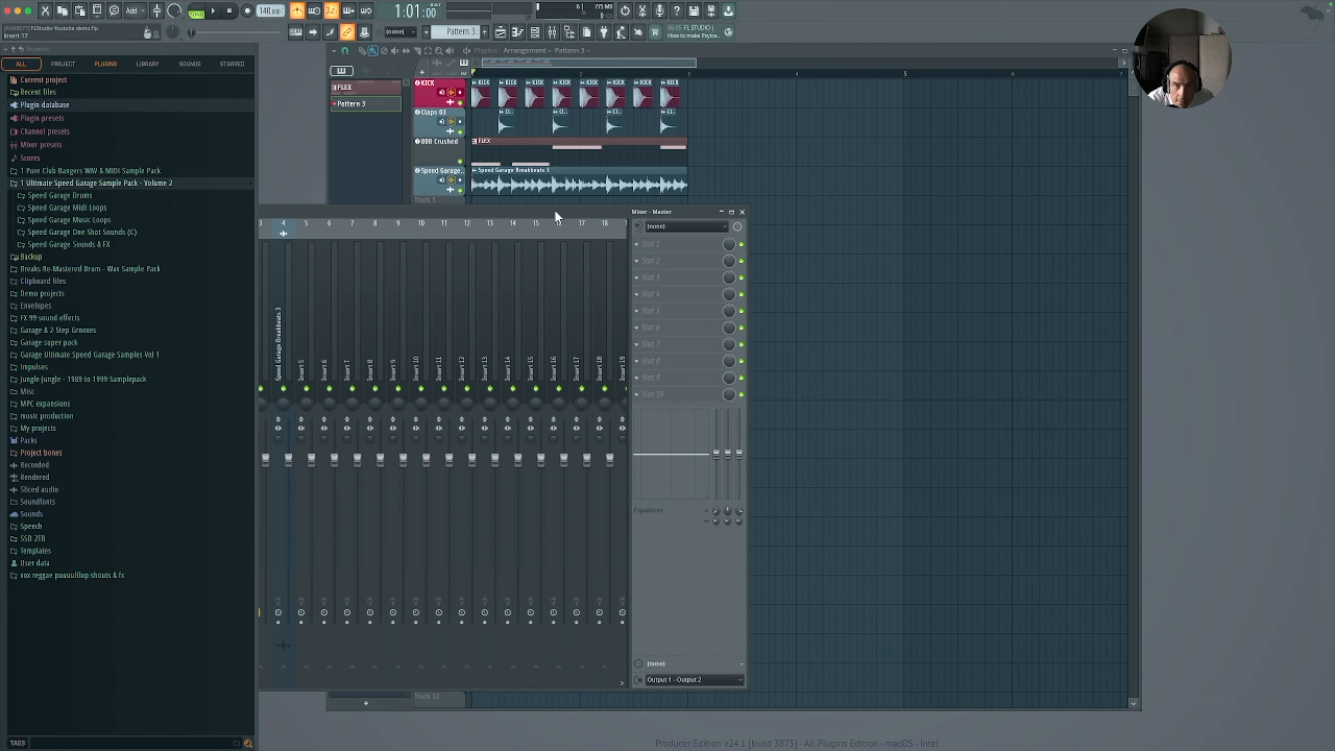
pyautogui.moveTo(557, 216); pyautogui.dragTo(817, 232)
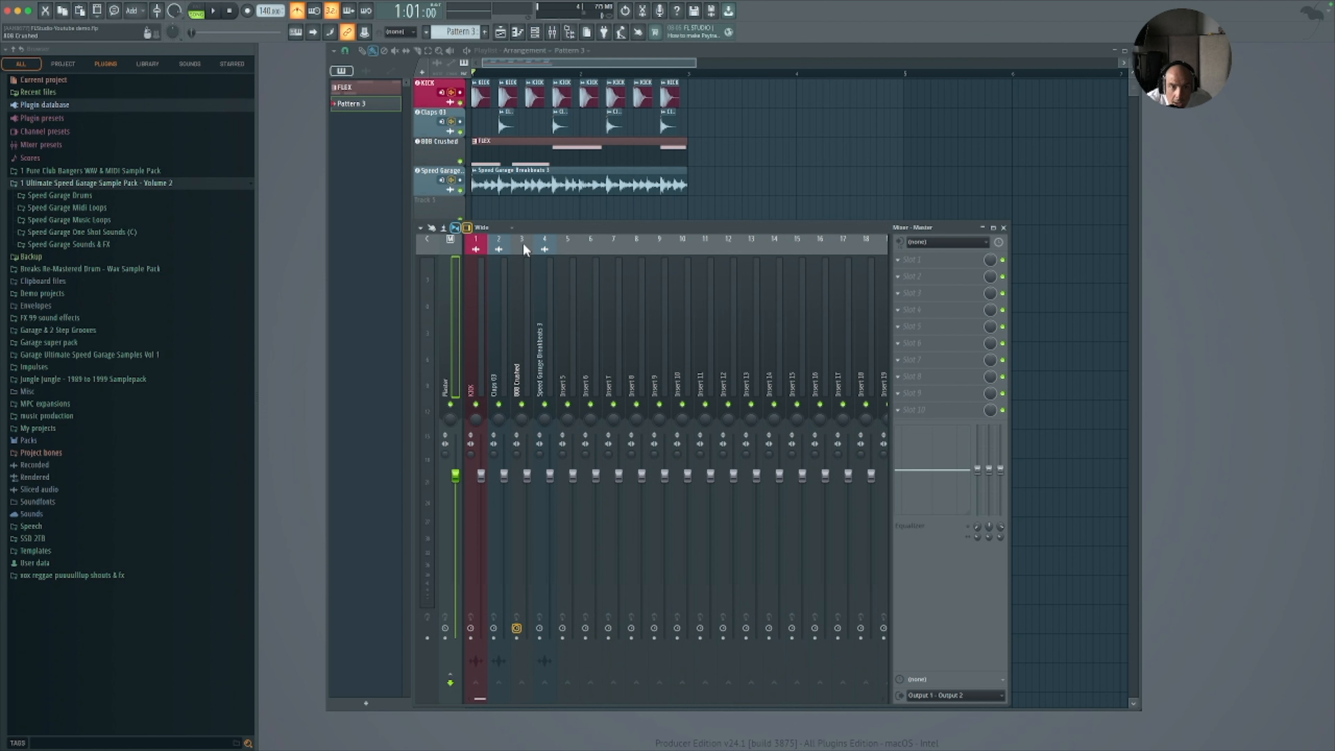
# Solo the Speed Garage Breakbeats 3 mixer track and play it back alone.
pyautogui.click(544, 249)
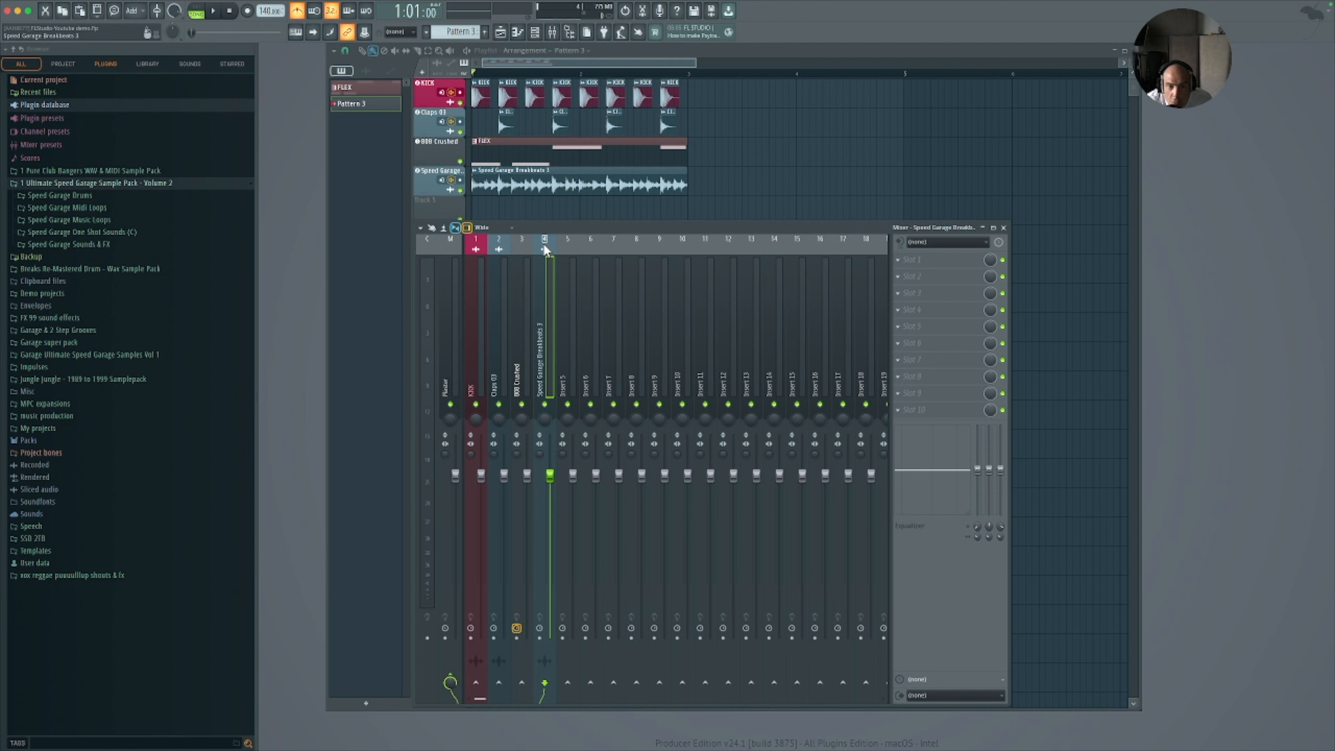
pyautogui.rightClick(545, 405)
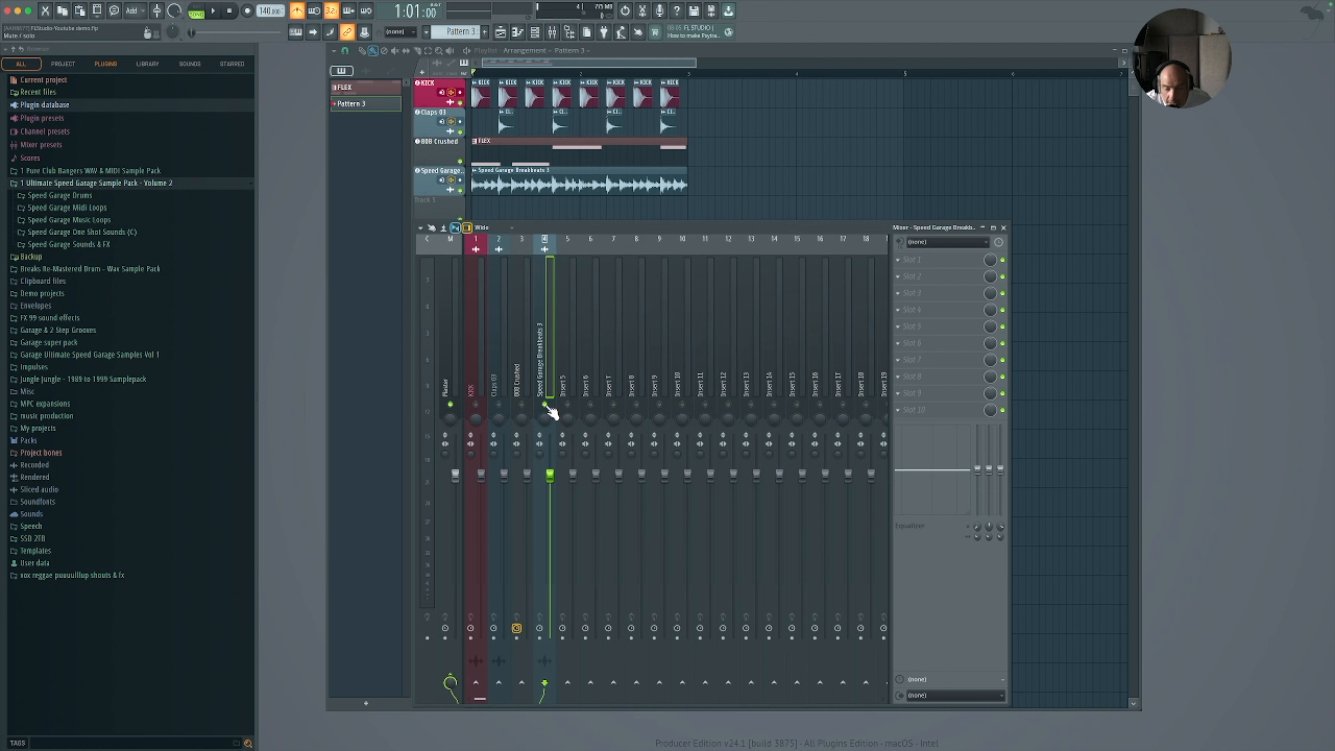
pyautogui.press('space')
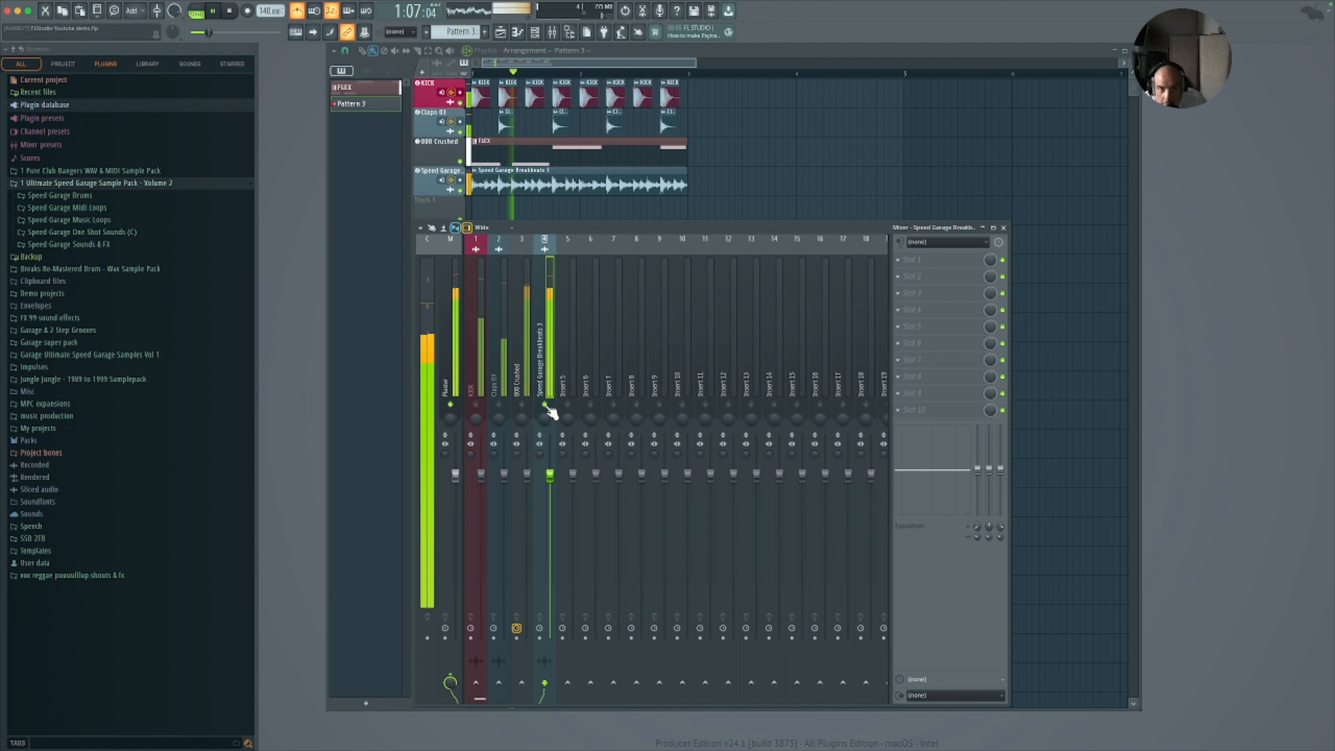
pyautogui.press('space')
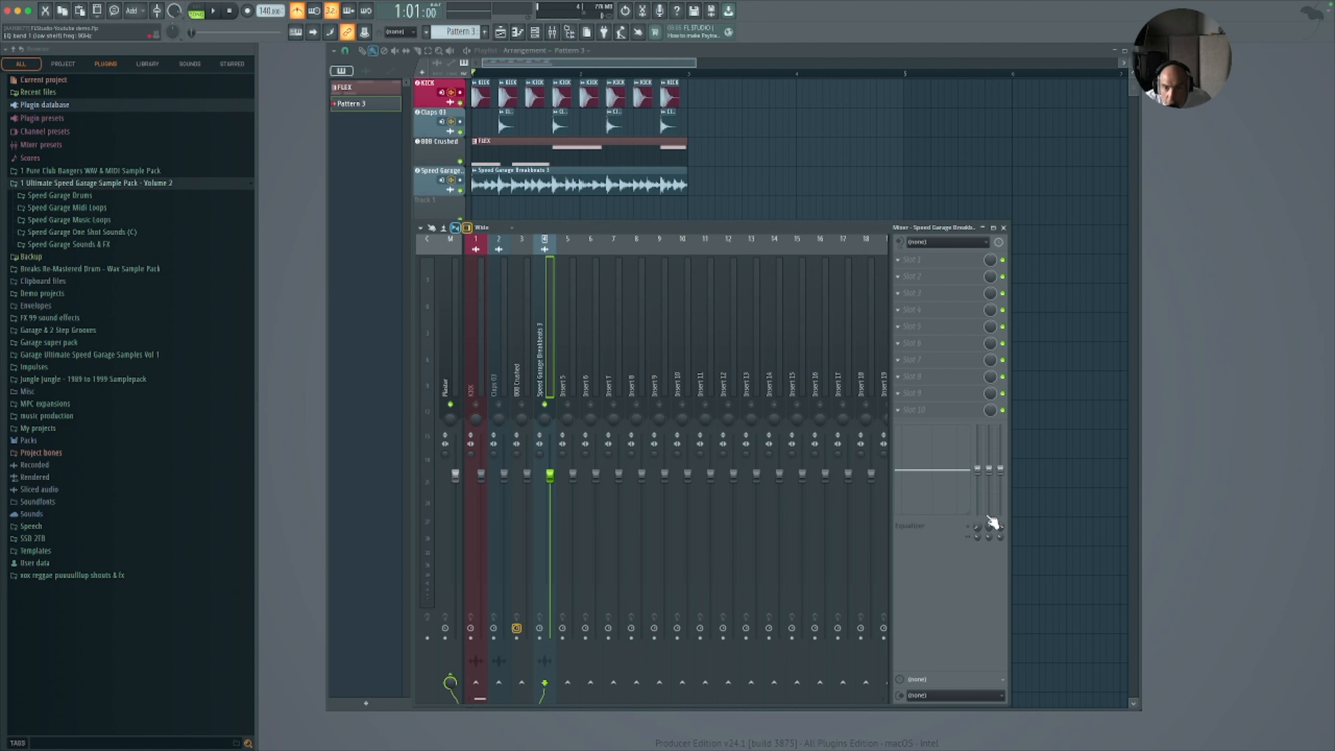
# Cut the low shelf fully on the breakbeat's built-in mixer EQ and sweep its frequency upward during playback.
pyautogui.moveTo(982, 469); pyautogui.dragTo(980, 538)
pyautogui.press('space')
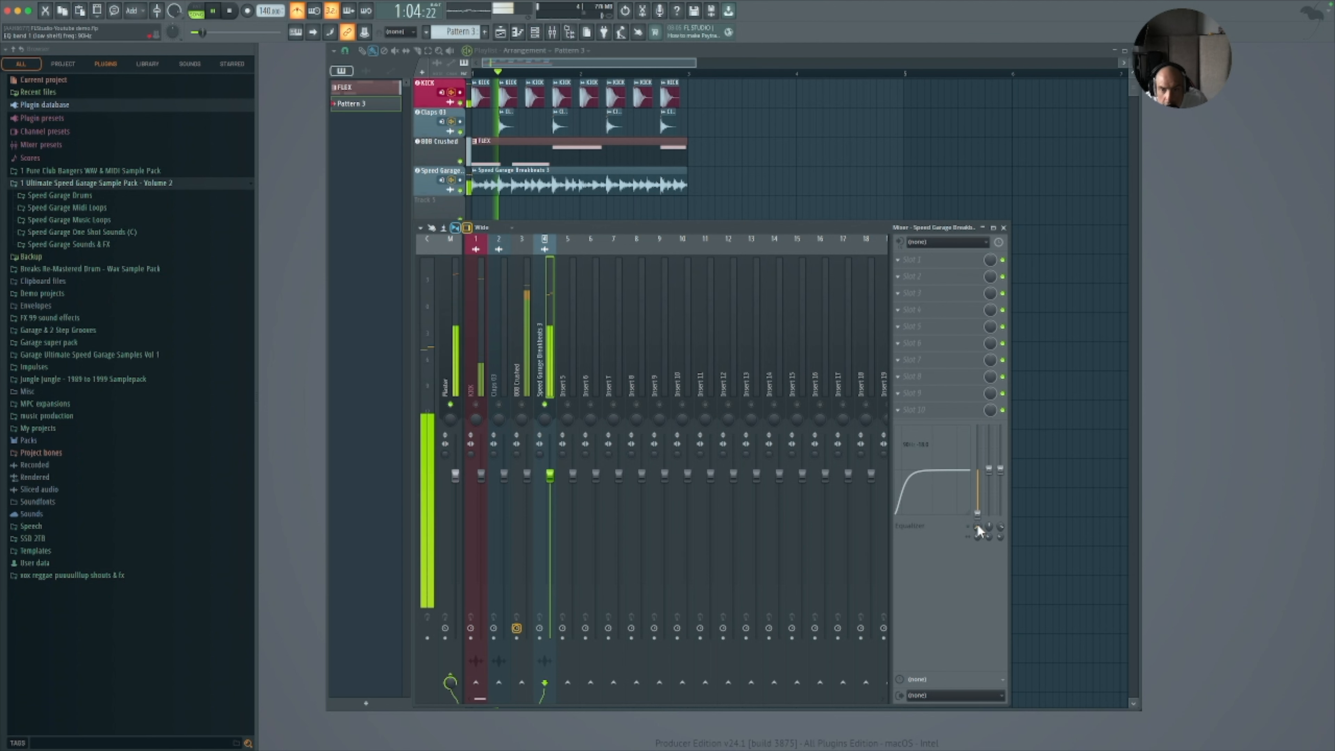
pyautogui.moveTo(978, 528); pyautogui.dragTo(977, 473)
# Stop playback and turn off the metronome and the other enabled recording option.
pyautogui.press('space')
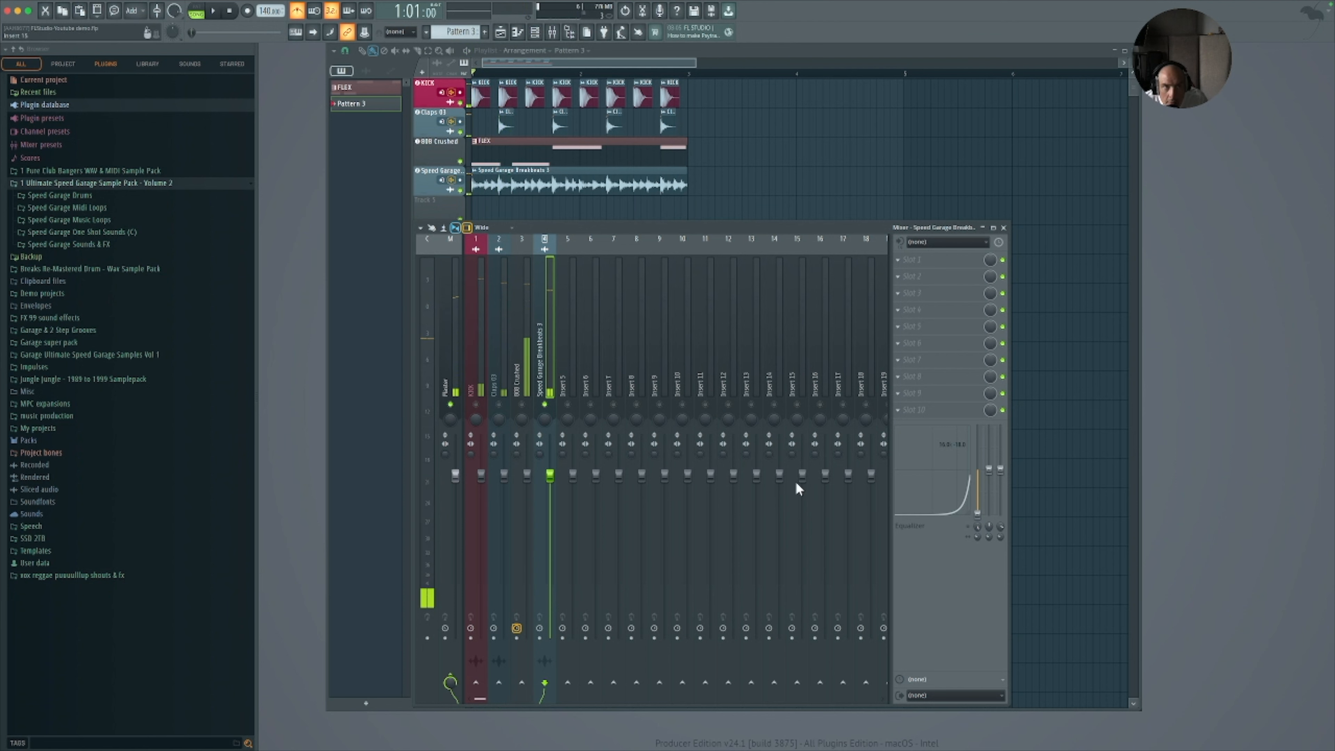
pyautogui.click(298, 11)
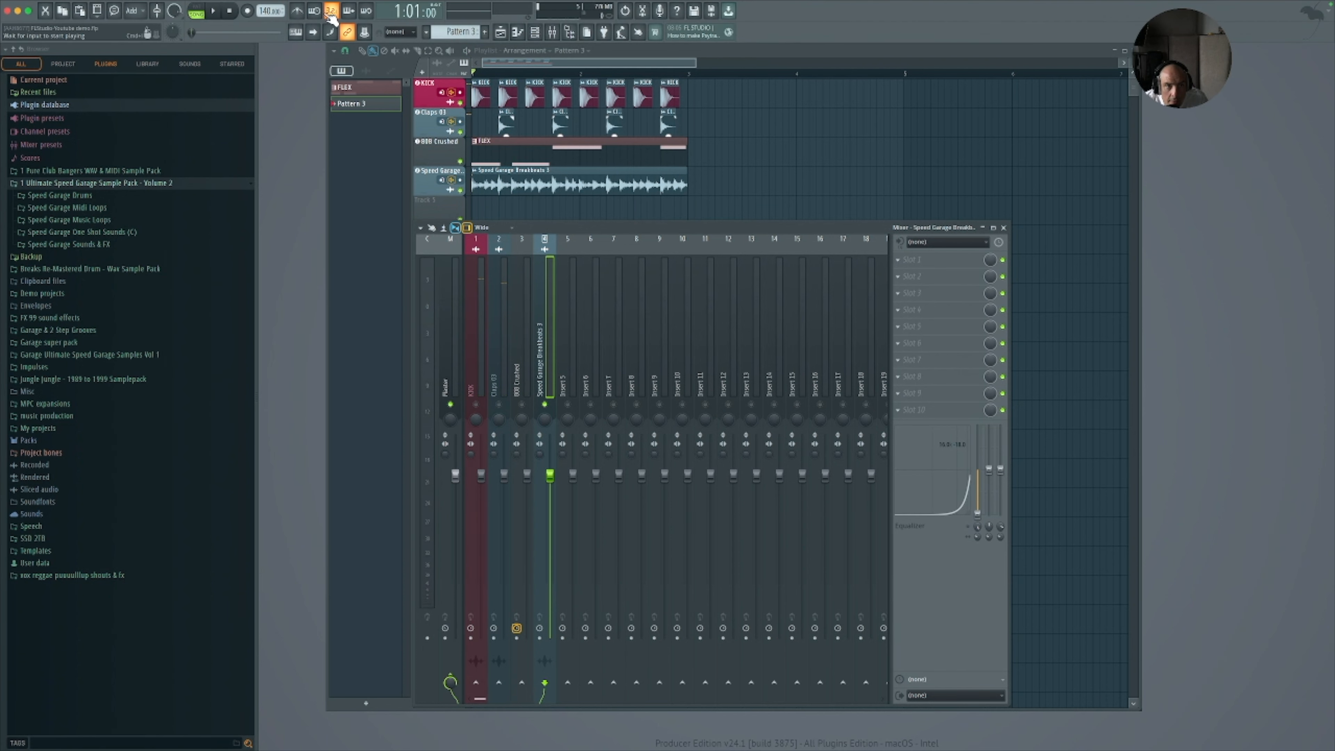
pyautogui.click(331, 11)
# Sweep the breakbeat's low-shelf frequency back down during playback and reset the shelf's gain to flat.
pyautogui.press('space')
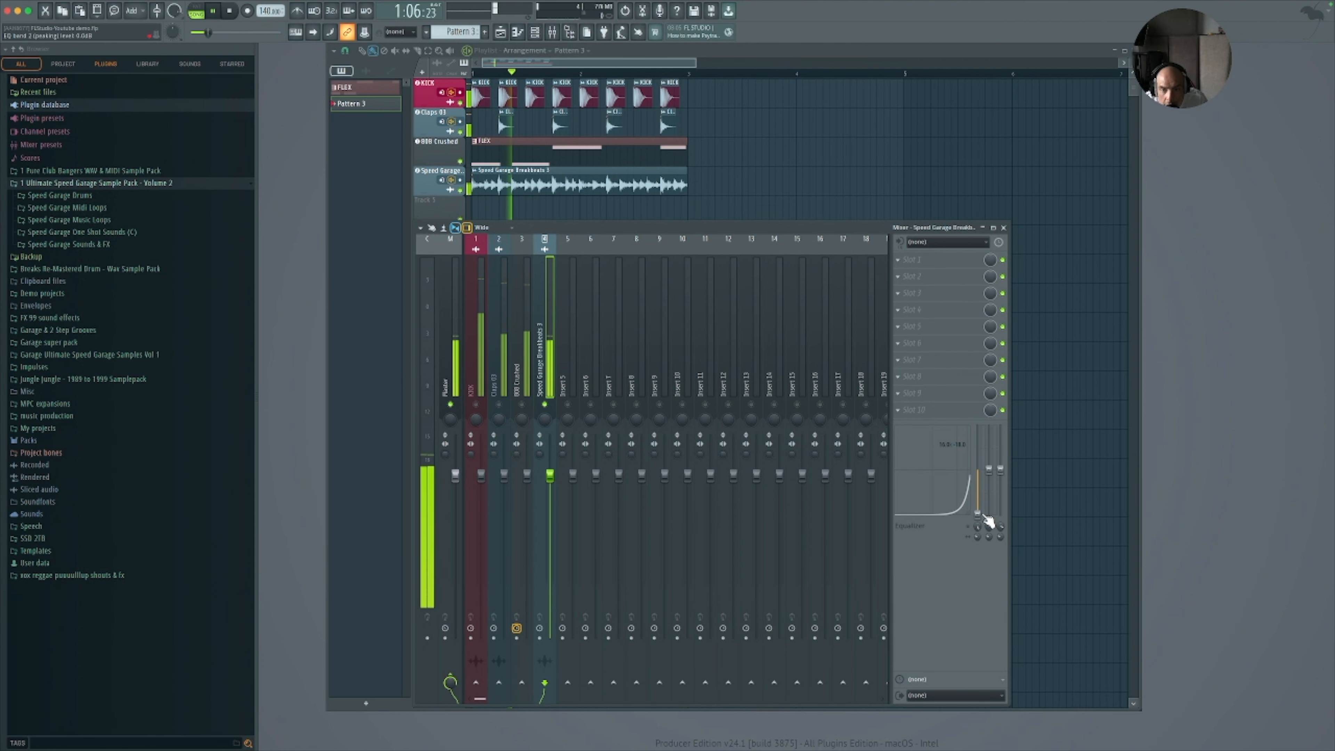
pyautogui.moveTo(977, 528); pyautogui.dragTo(977, 566)
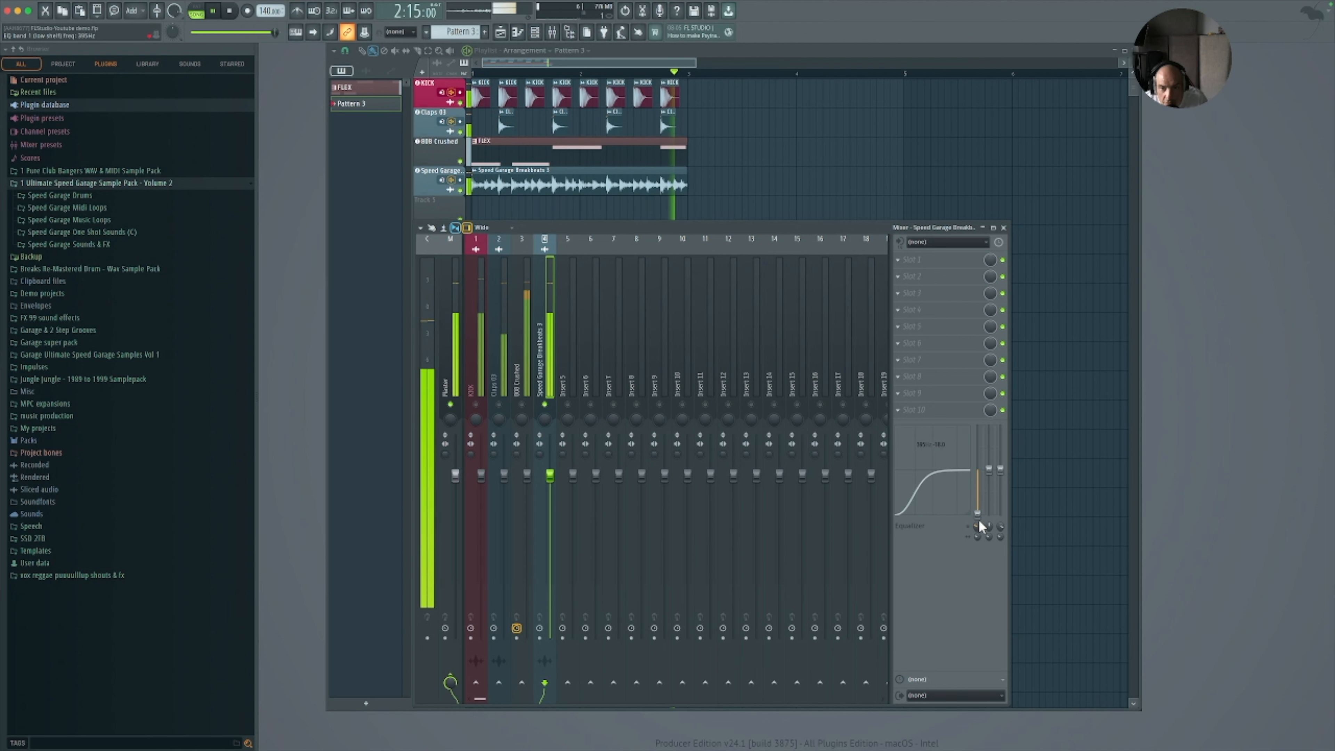
pyautogui.press('space')
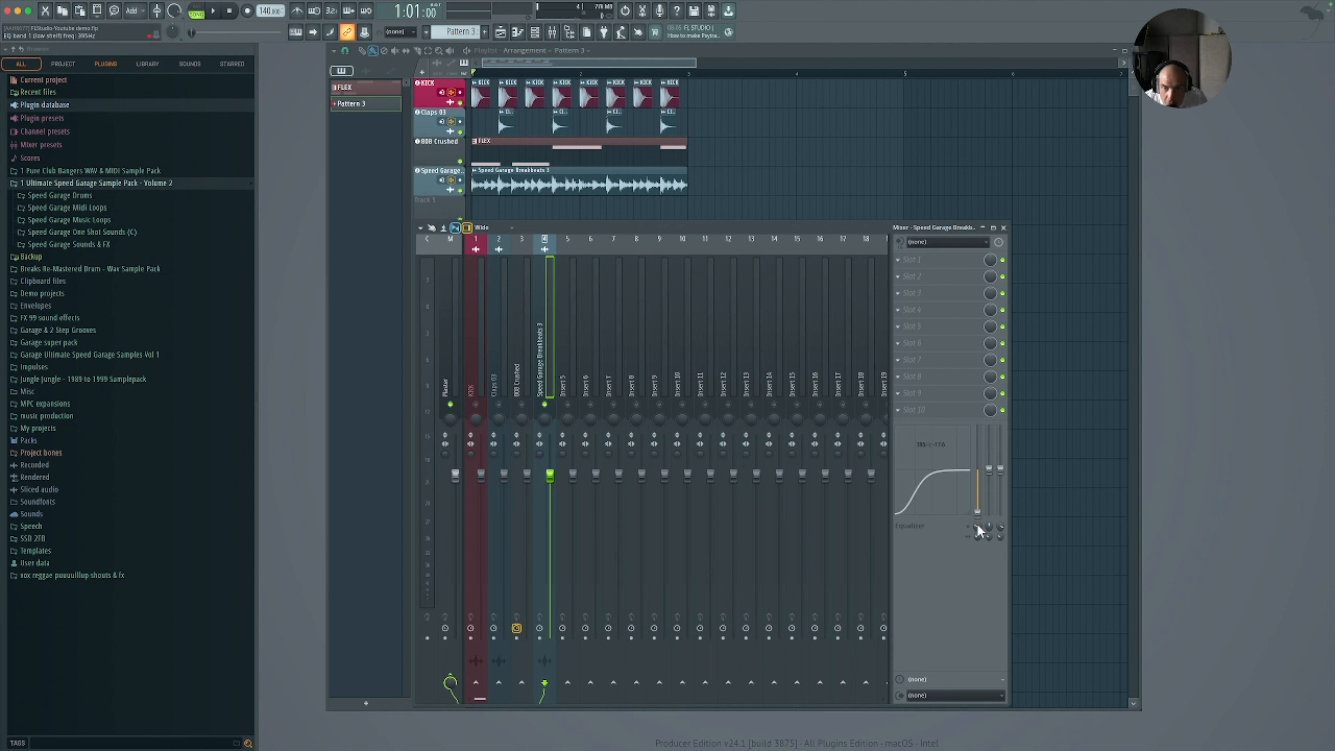
pyautogui.scroll(-5, 978, 526)
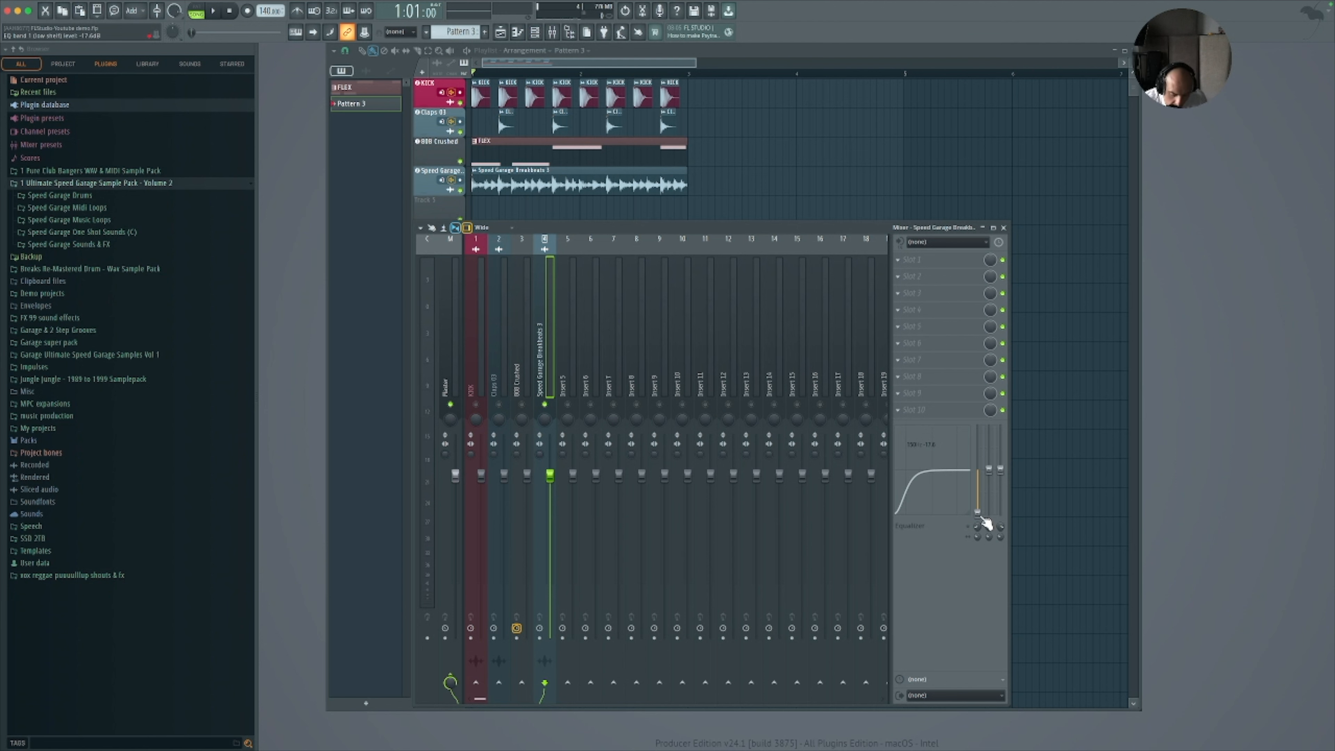
pyautogui.keyDown('alt'); pyautogui.click(979, 514); pyautogui.keyUp('alt')
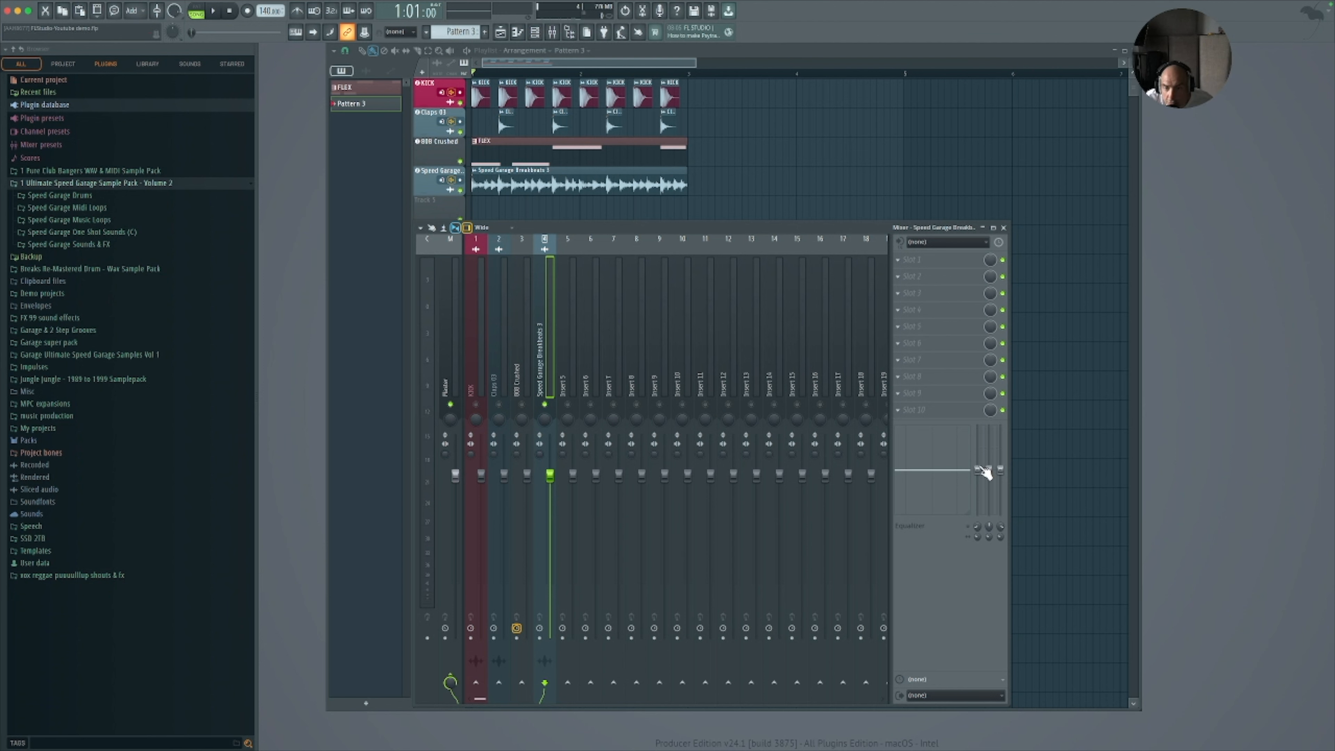
# Add Fruity parametric EQ 2 to the breakbeat's first effect slot, pull band 1 fully down, and start playback.
pyautogui.click(901, 260)
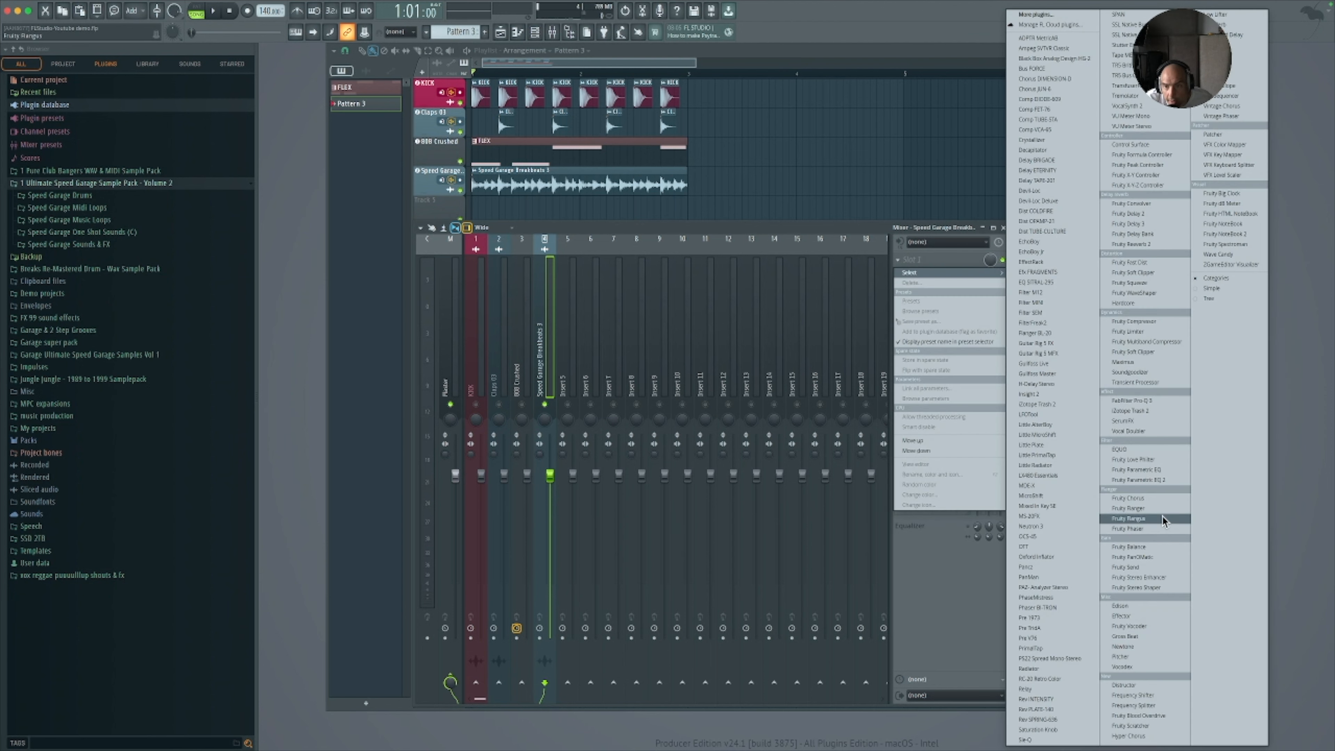
pyautogui.click(1168, 480)
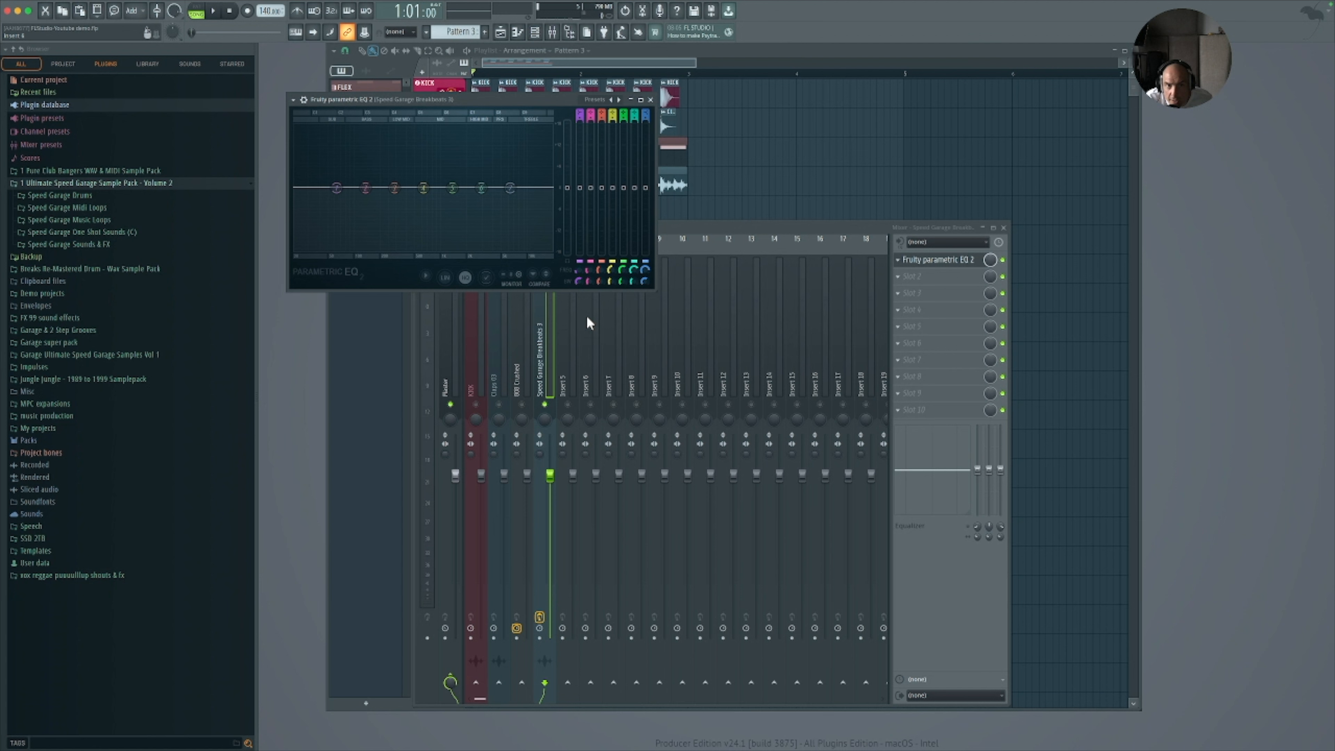
pyautogui.moveTo(337, 188); pyautogui.dragTo(347, 248)
pyautogui.press('space')
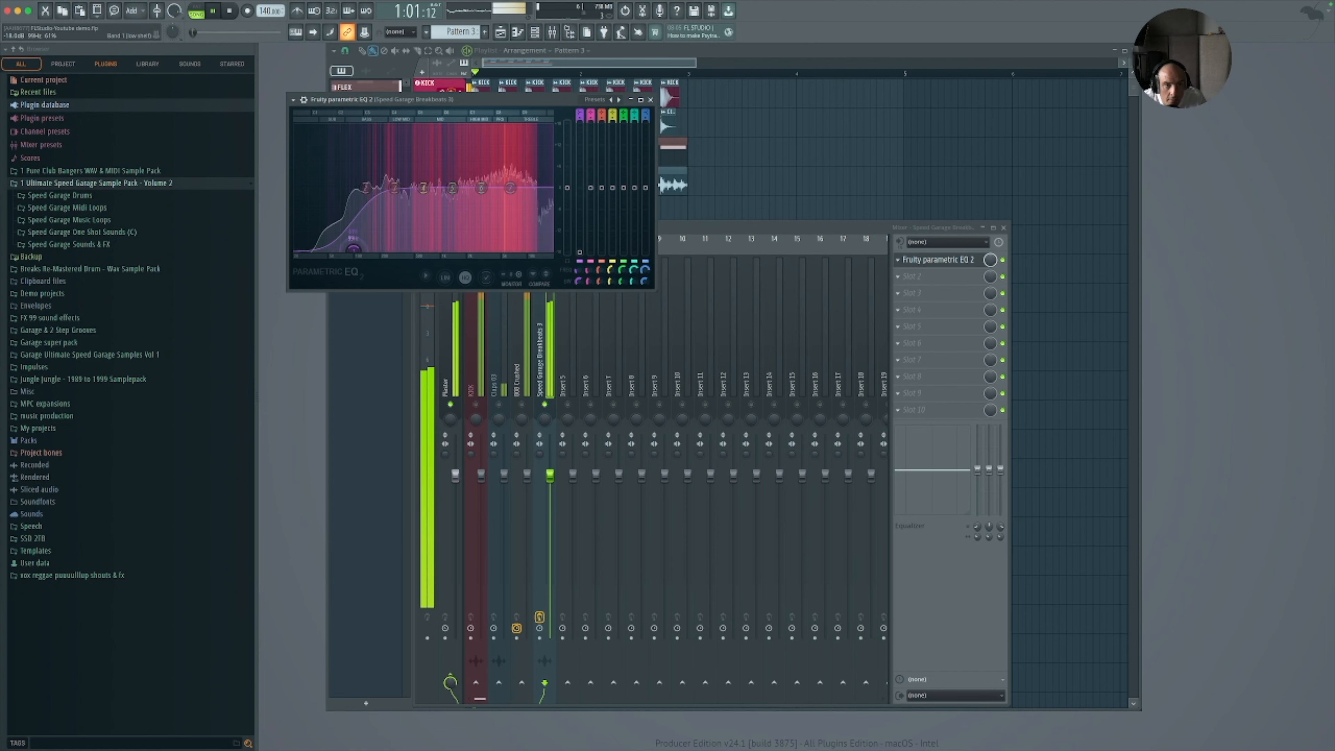
# Boost EQ bands 3 and 4 slightly and move band 1's low cut to a higher frequency.
pyautogui.moveTo(395, 187); pyautogui.dragTo(380, 173)
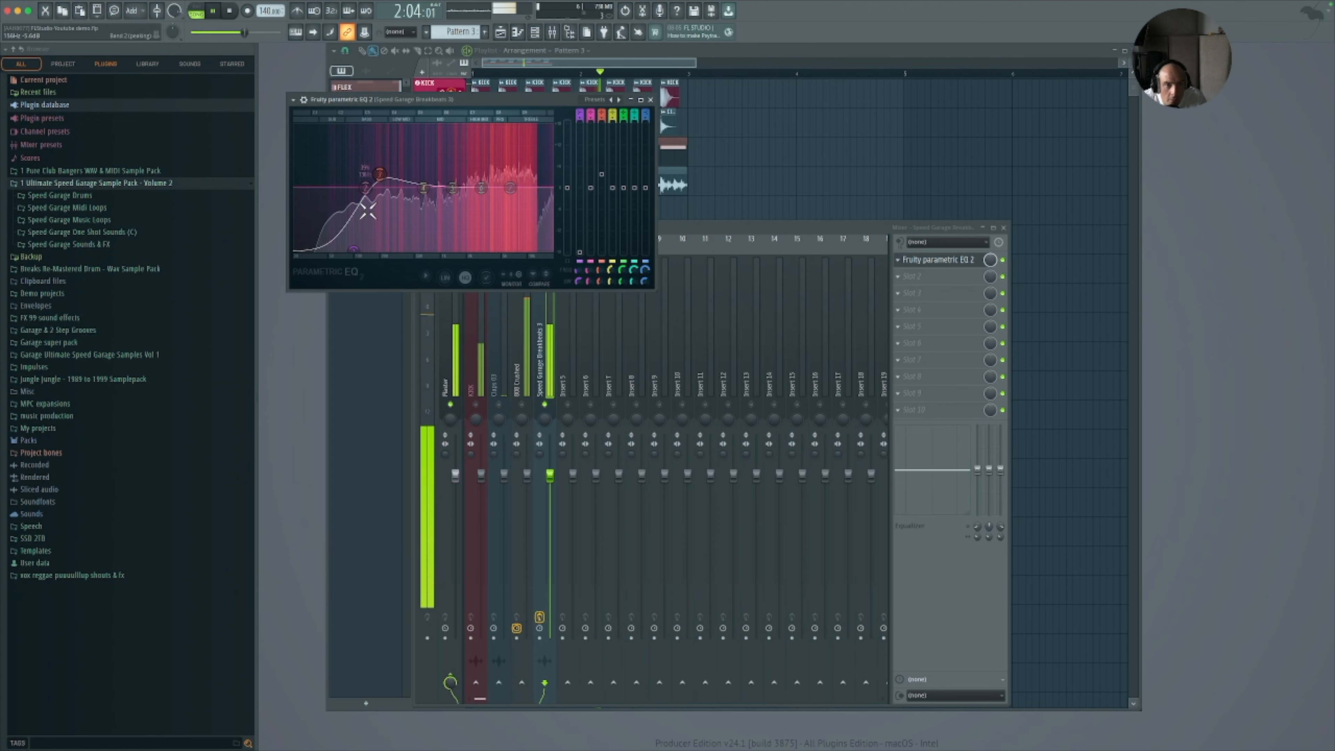
pyautogui.moveTo(354, 250); pyautogui.dragTo(392, 247)
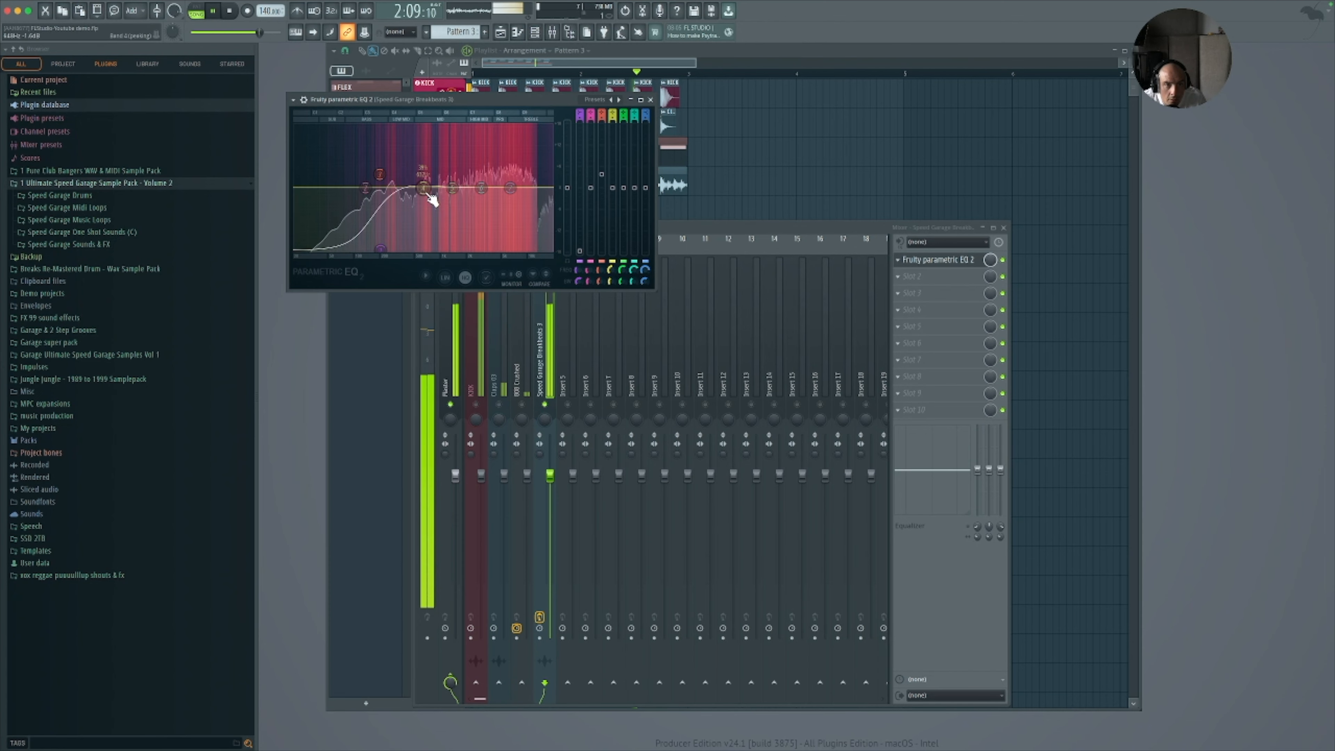
pyautogui.moveTo(425, 190); pyautogui.dragTo(386, 174)
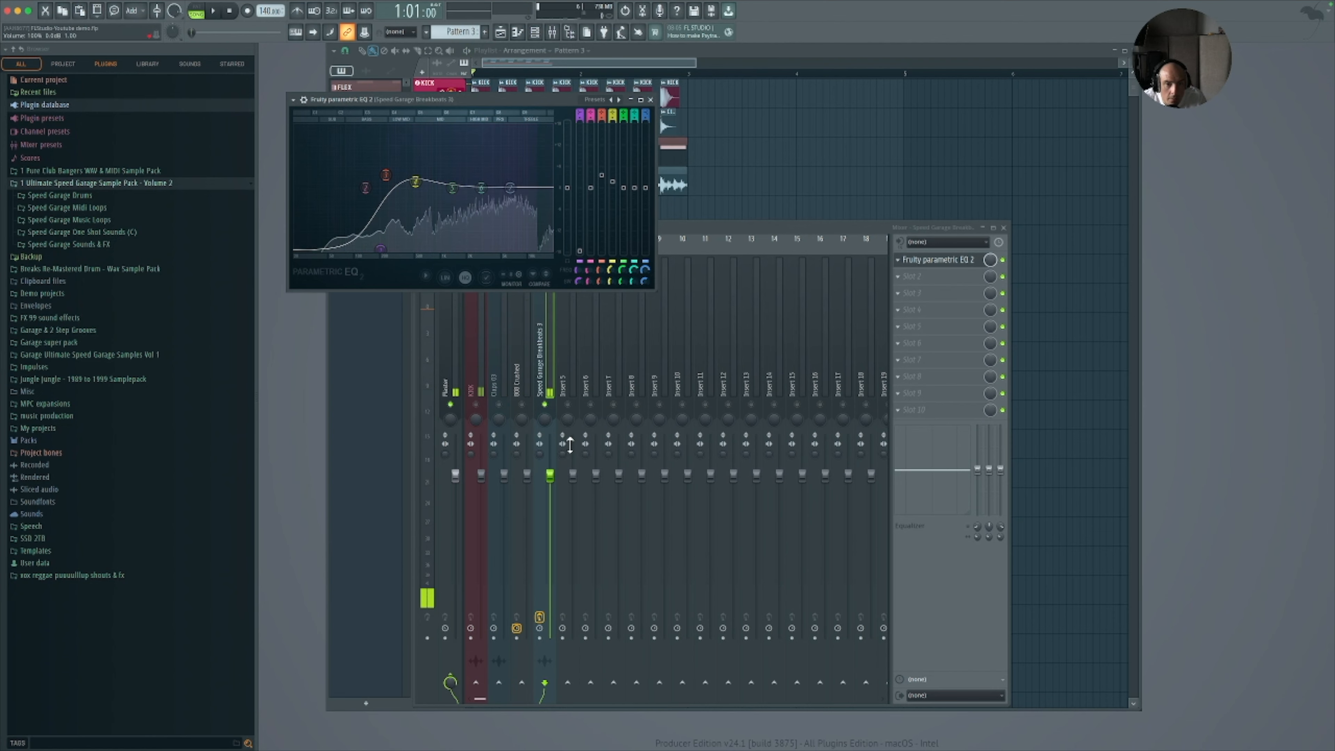
# Unsolo the breakbeat's mixer track to hear it in the full mix.
pyautogui.rightClick(546, 404)
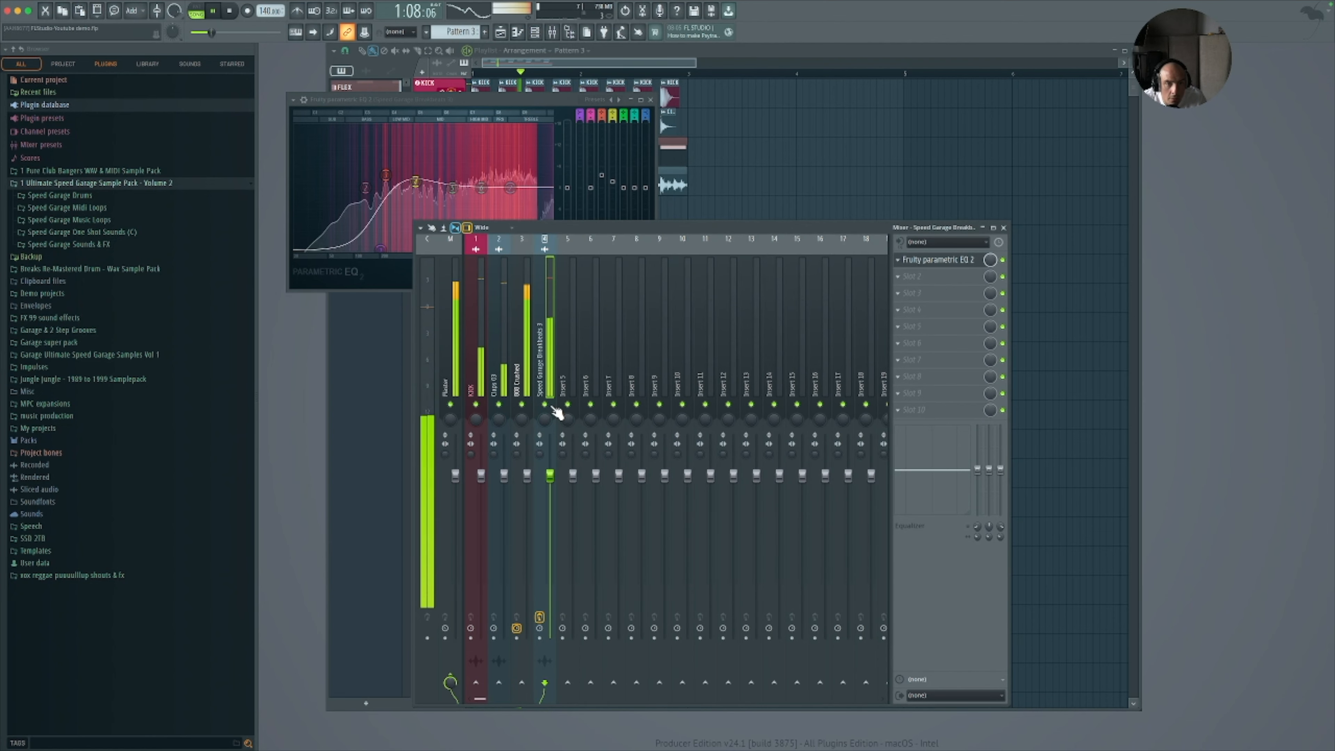
# Stop playback, show all channels in the Channel rack, and widen the channel name buttons.
pyautogui.hscroll(1, 558, 412)
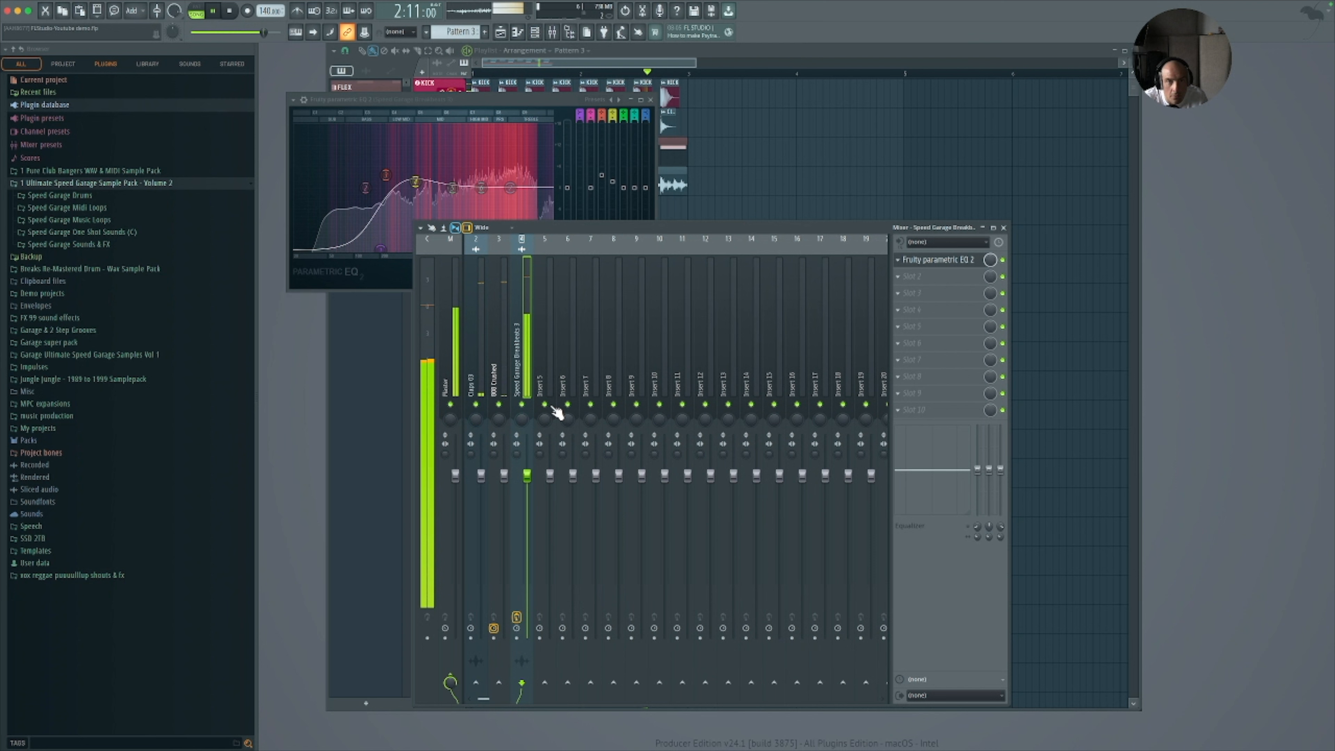
pyautogui.press('space')
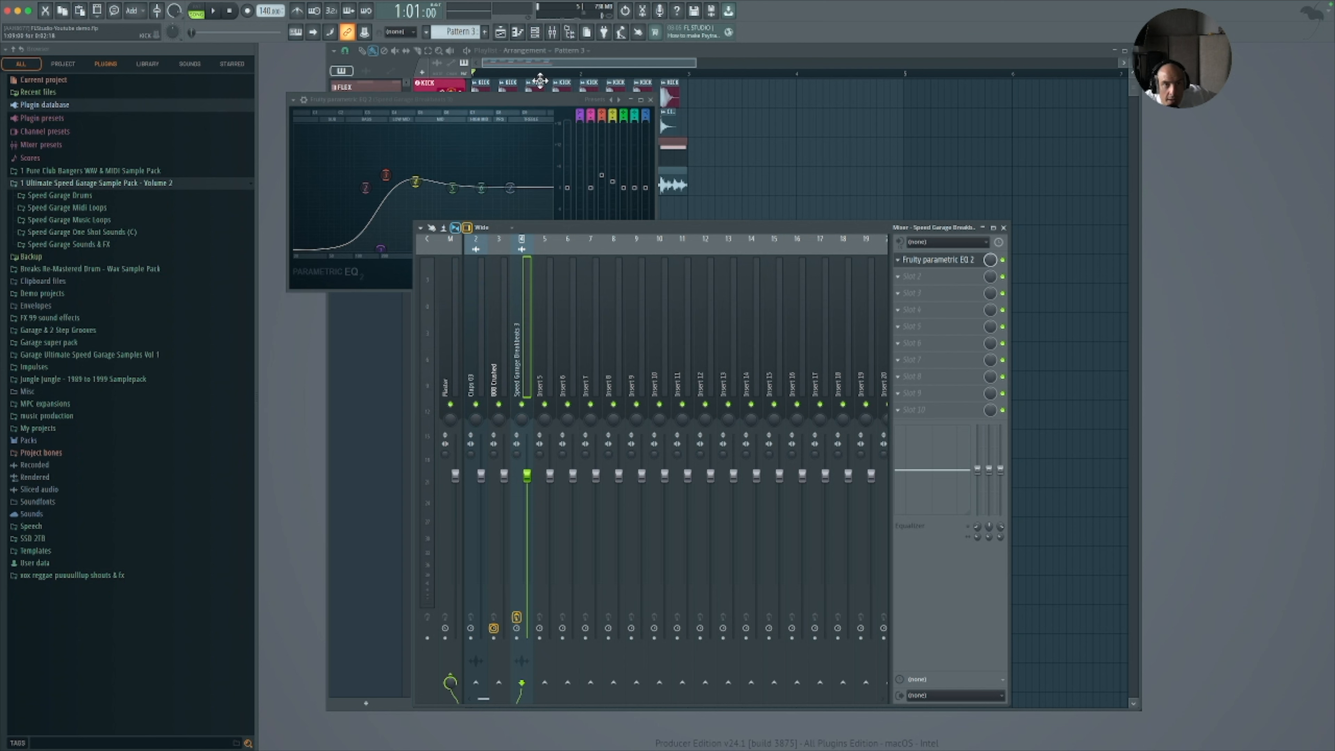
pyautogui.click(536, 33)
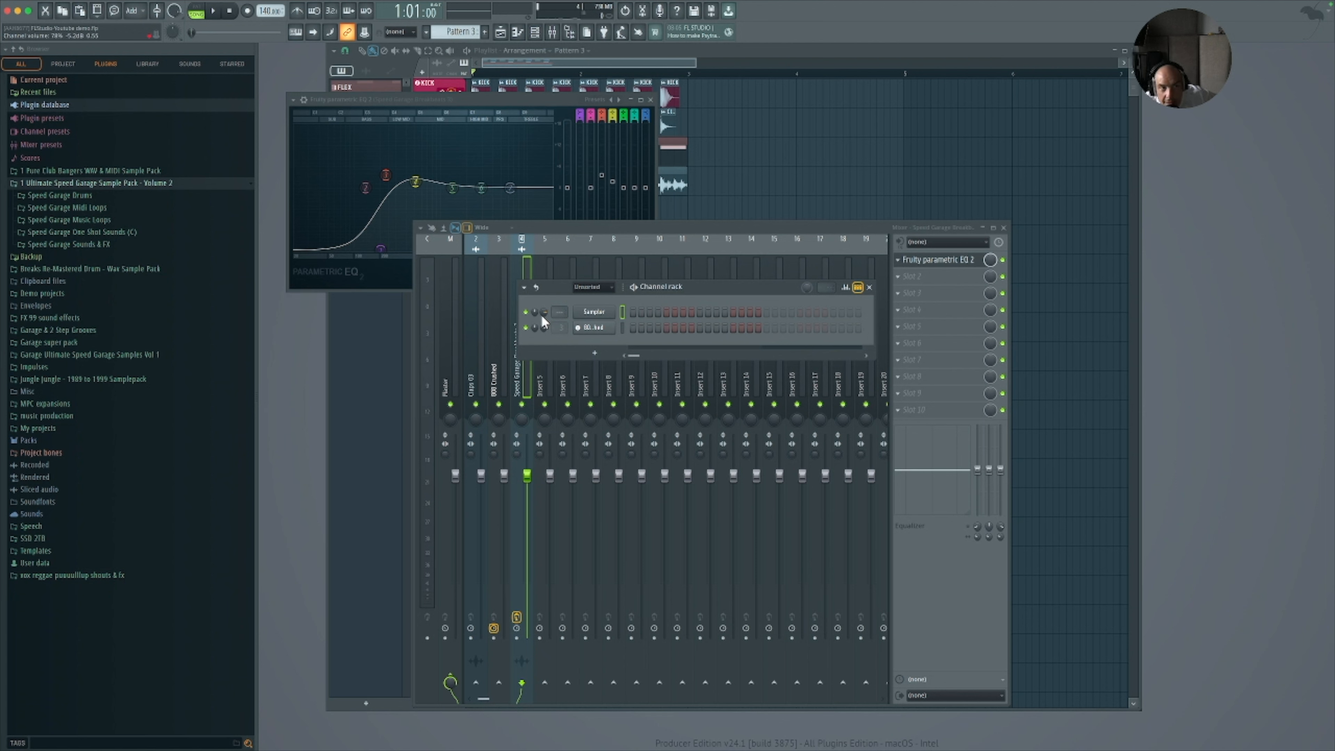
pyautogui.click(604, 287)
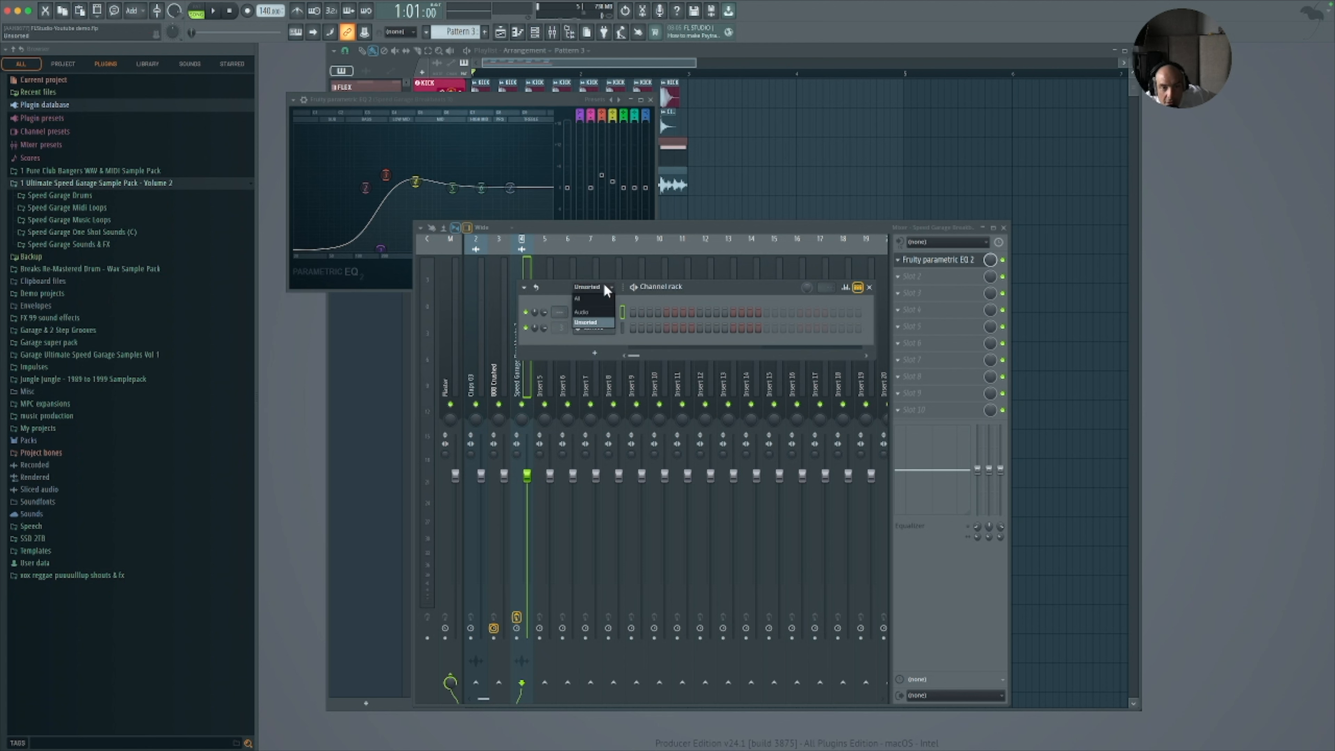
pyautogui.click(602, 298)
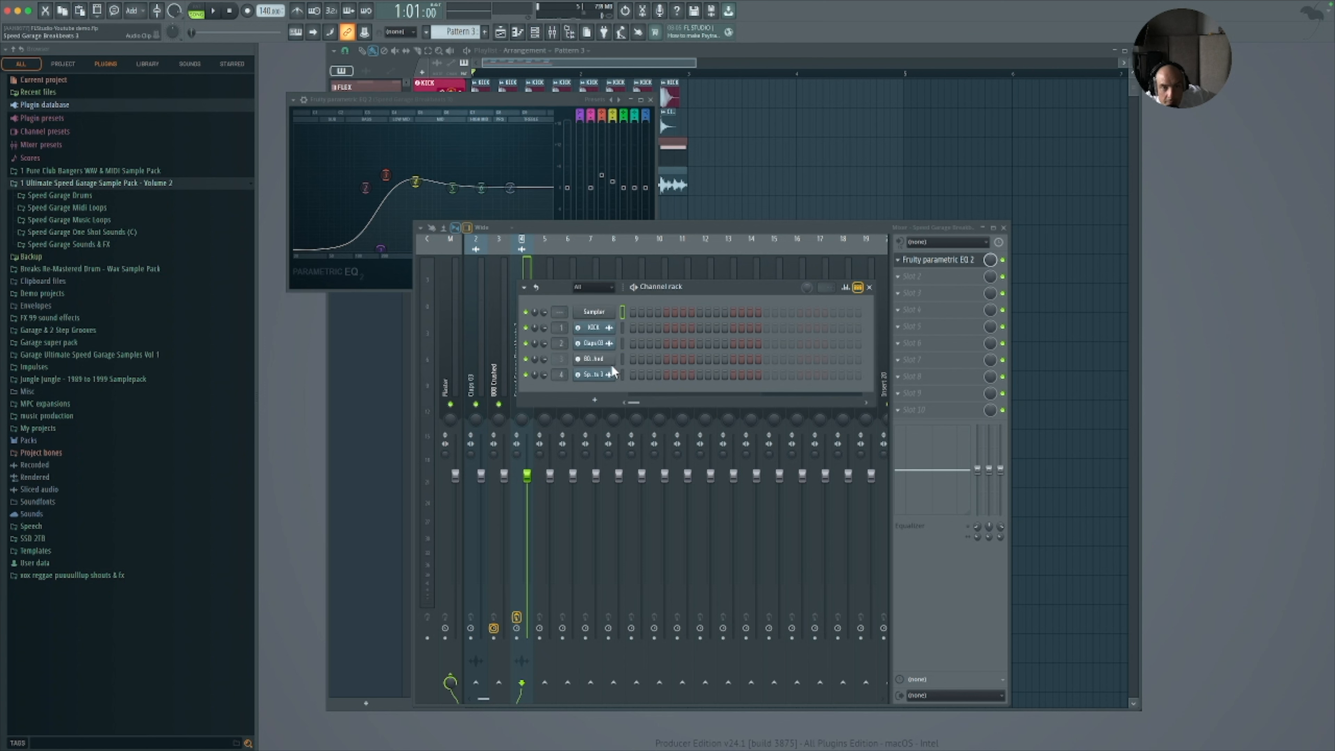
pyautogui.moveTo(625, 293); pyautogui.dragTo(701, 293)
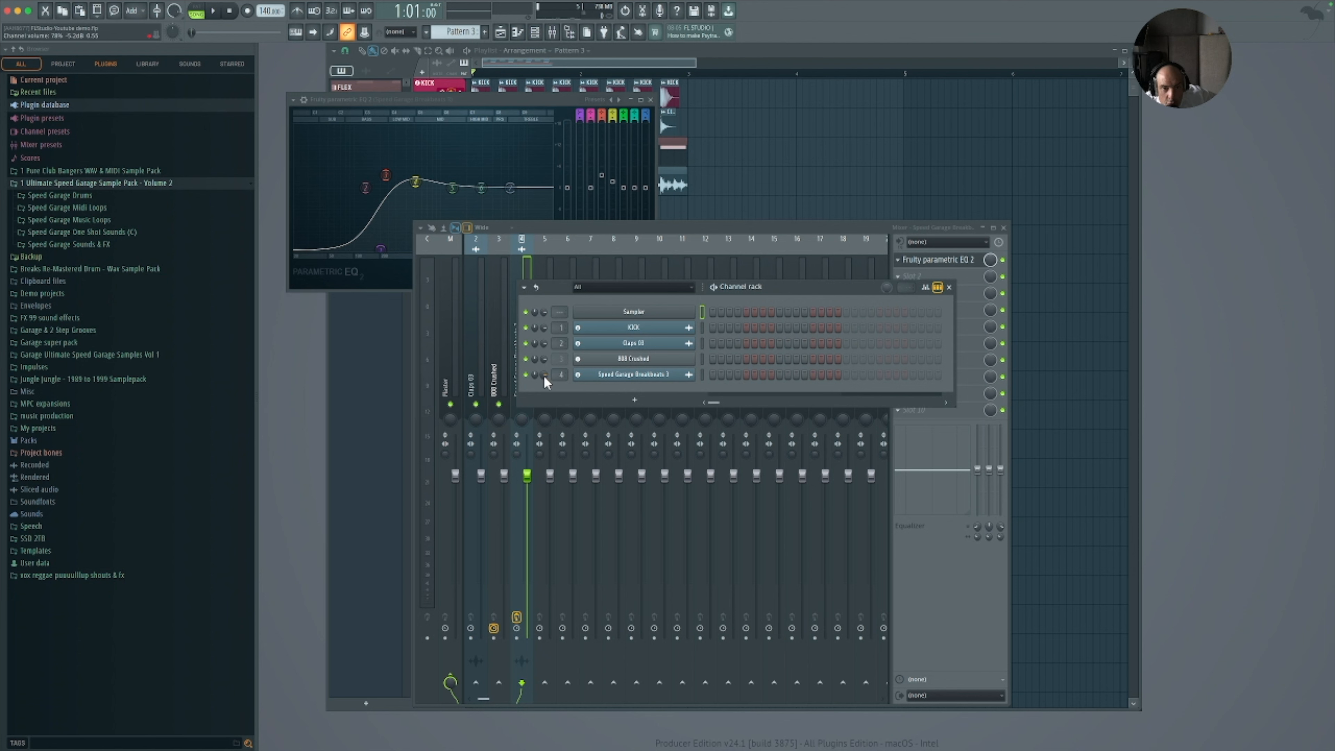
# Play the arrangement while lowering the breakbeat's channel volume, then stop playback and close the Channel rack.
pyautogui.press('space')
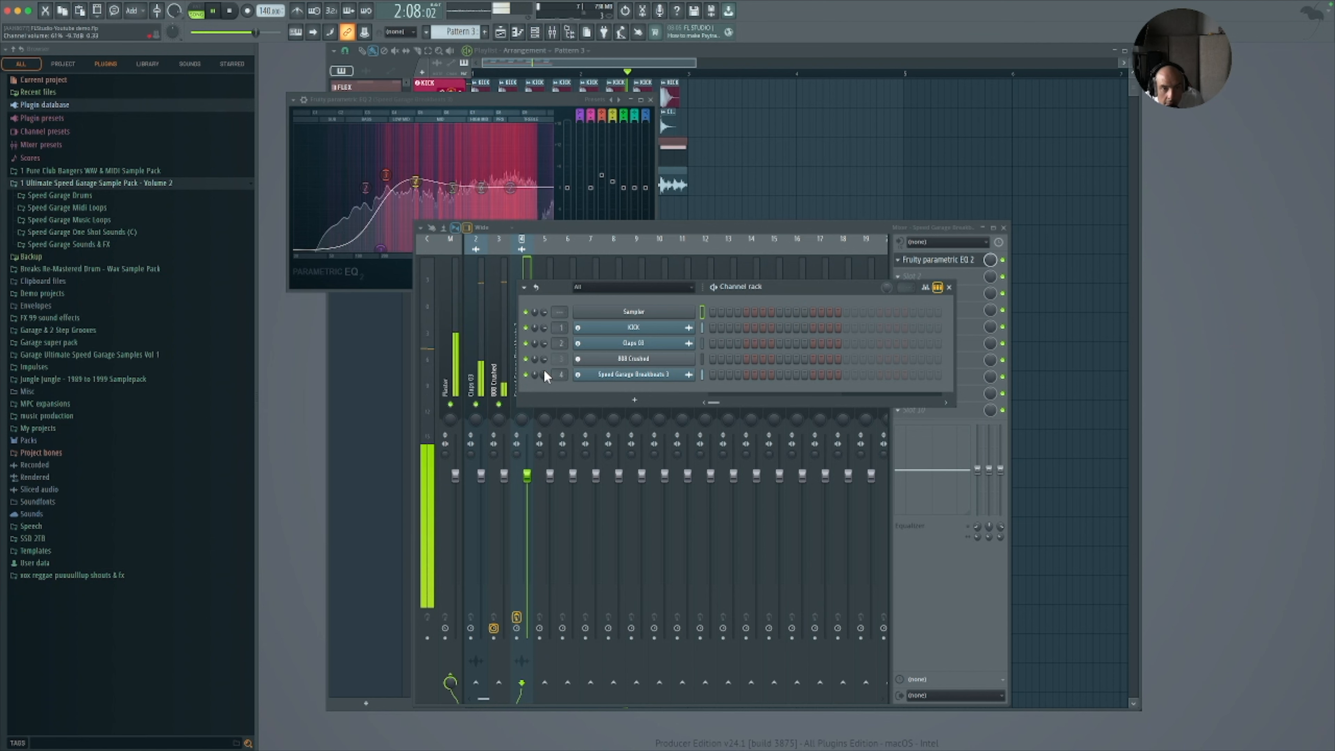
pyautogui.moveTo(548, 358); pyautogui.dragTo(542, 382)
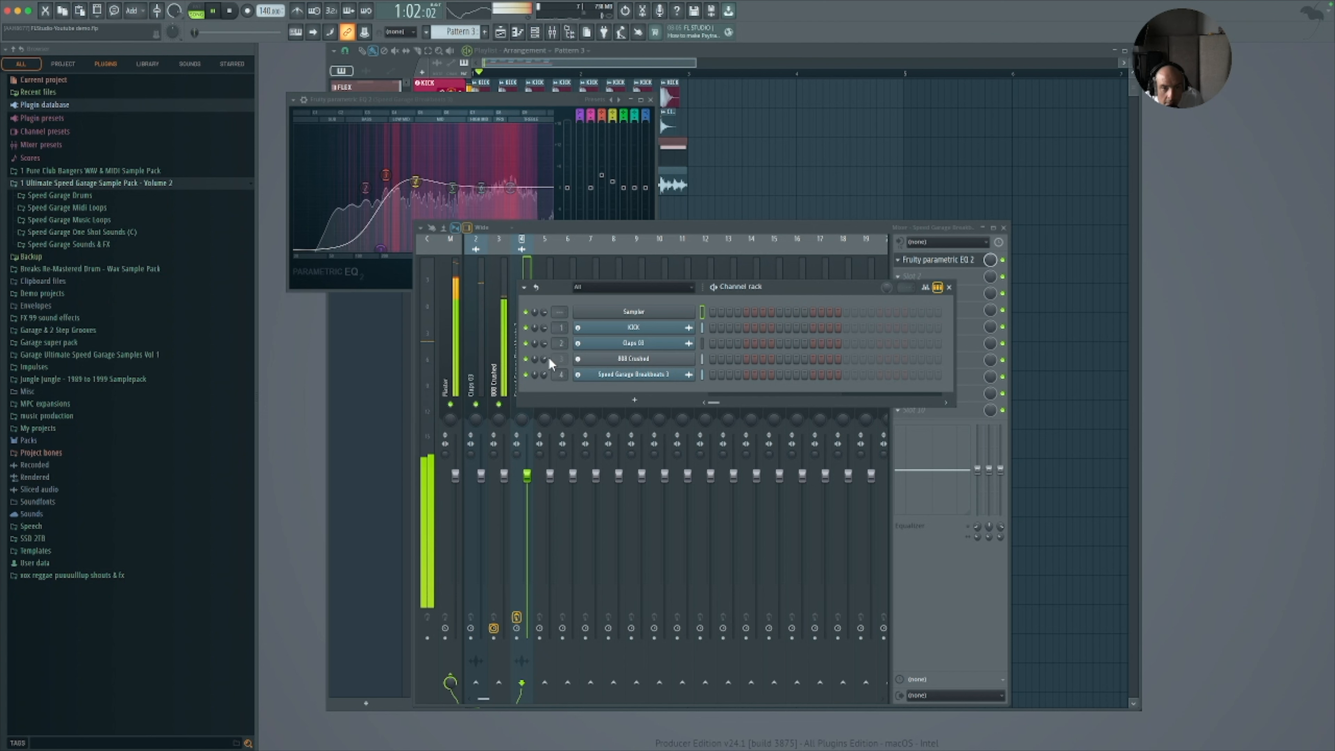
pyautogui.press('space')
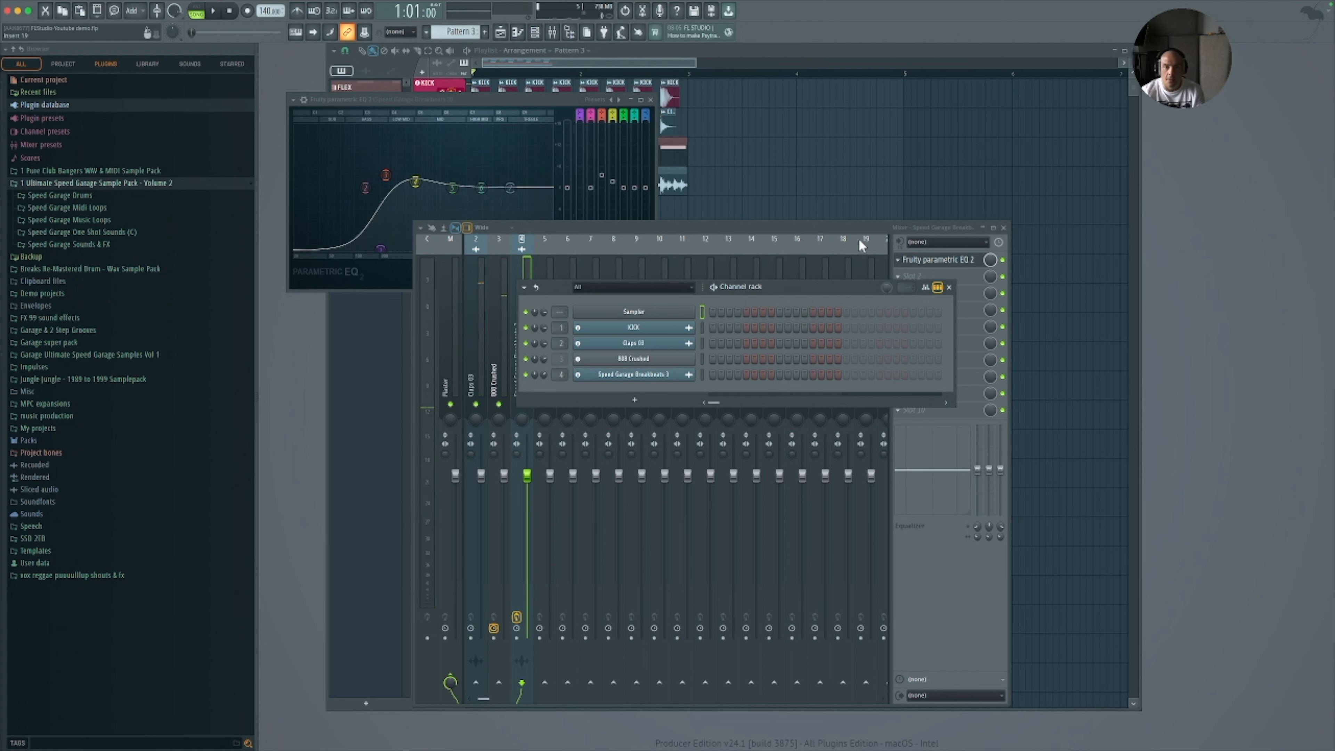
pyautogui.click(949, 287)
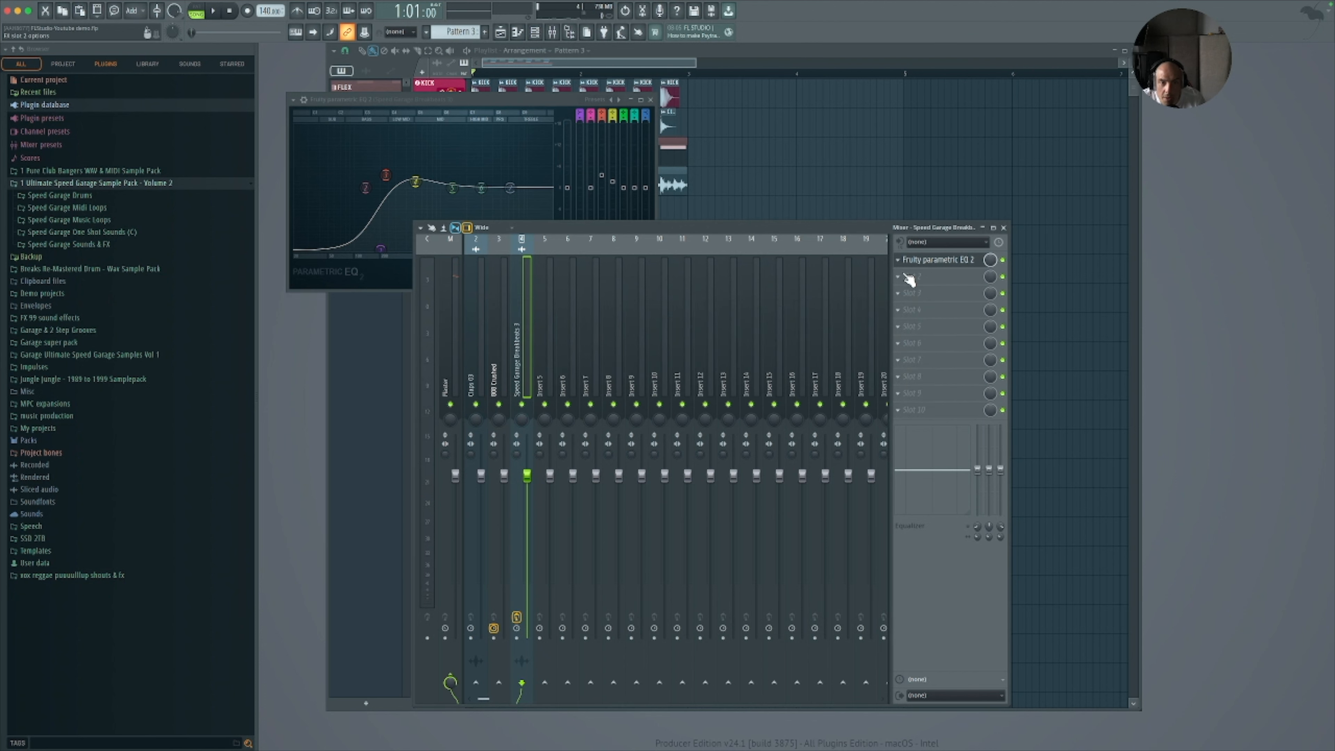
# Add Fruity Reeverb 2 to the first effect slot of mixer Insert 6 and close its window.
pyautogui.click(597, 416)
pyautogui.click(936, 260)
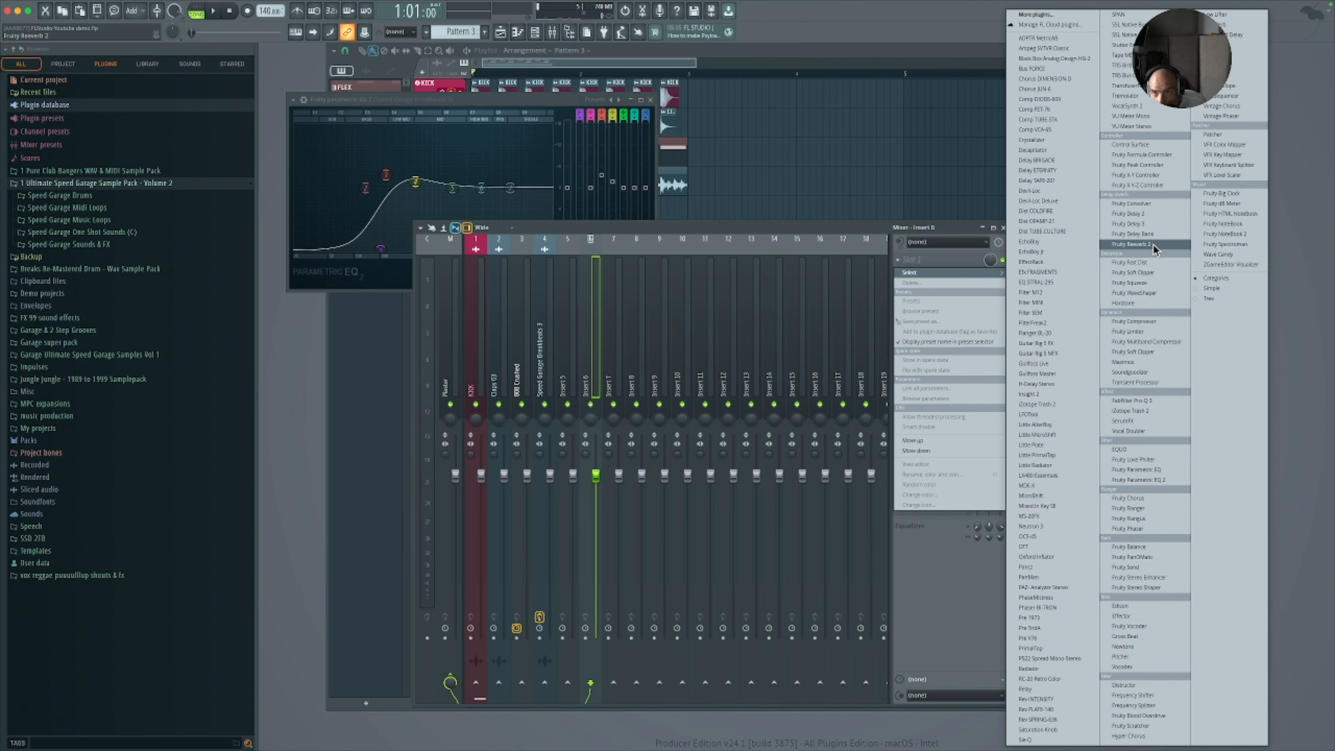
pyautogui.click(1152, 244)
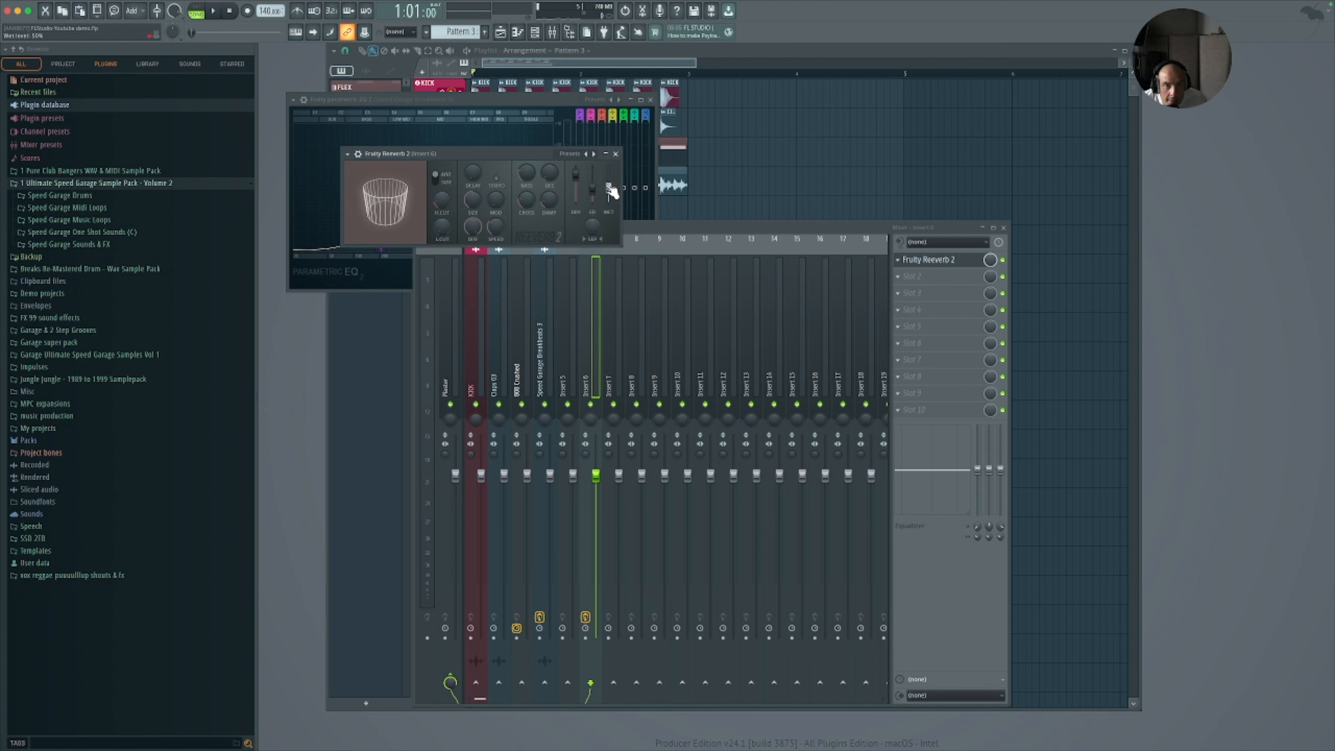
pyautogui.click(617, 154)
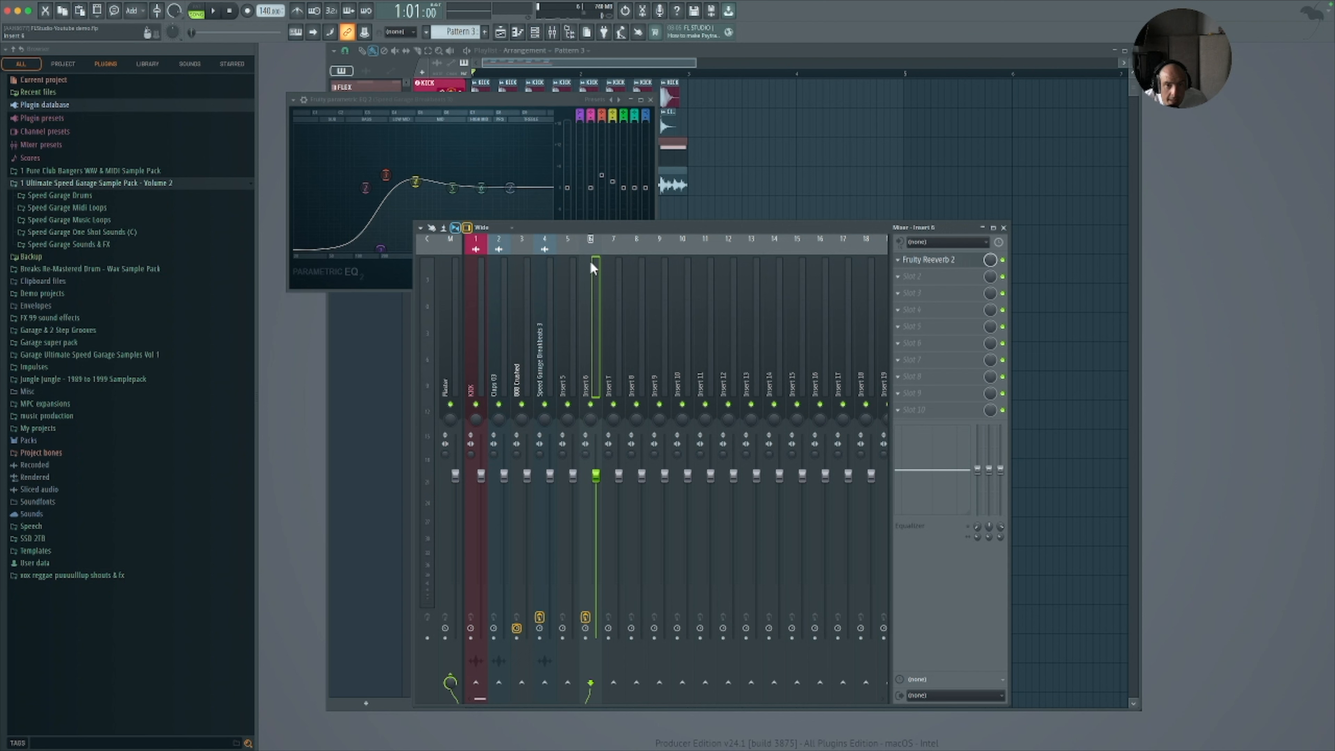
# Rename mixer Insert 6 as "Reverb send" and colour it Dark Slate Blue.
pyautogui.rightClick(591, 244)
pyautogui.click(637, 250)
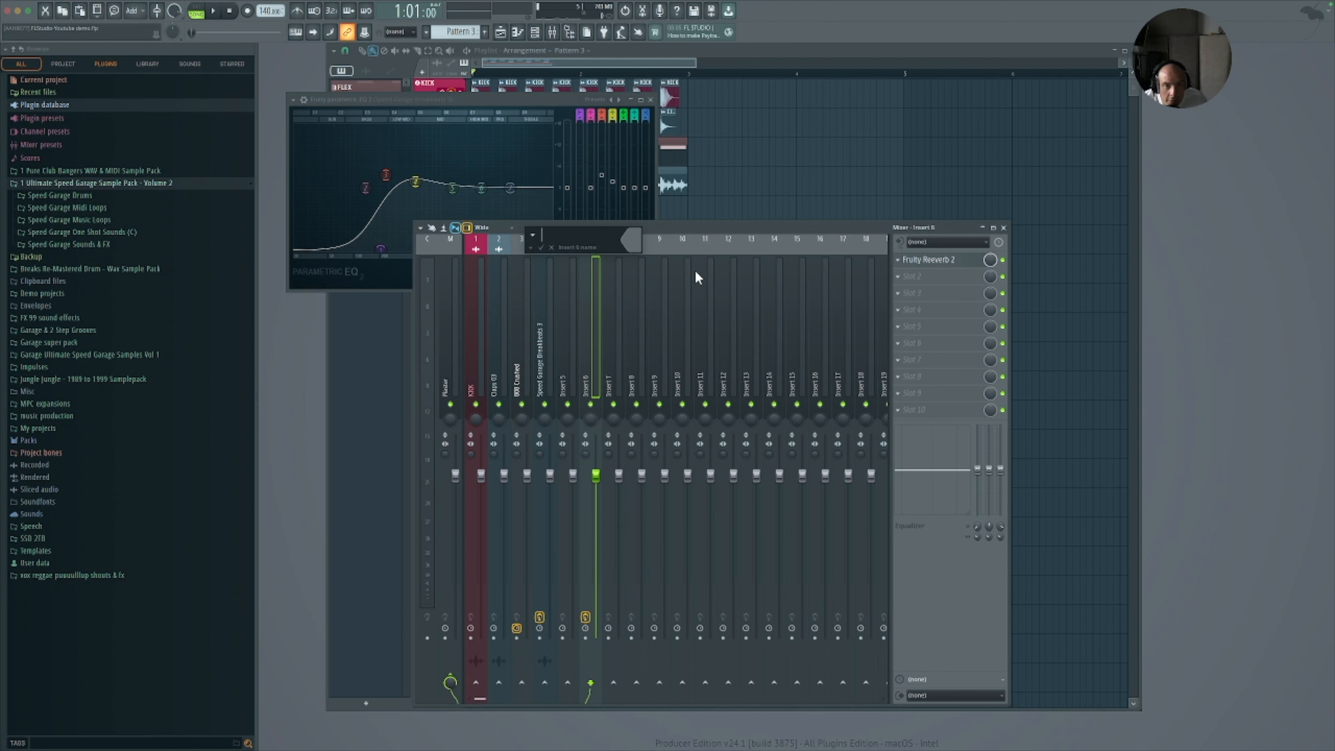
pyautogui.click(636, 246)
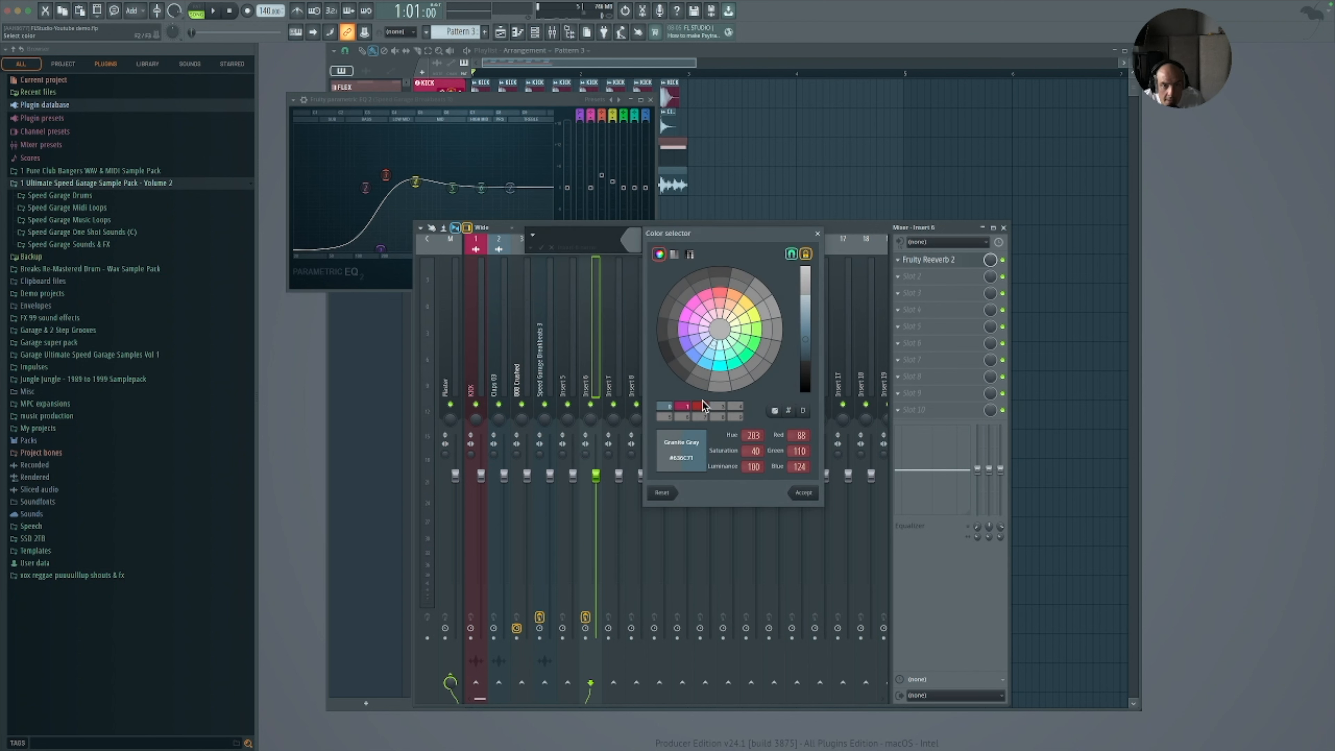
pyautogui.click(692, 357)
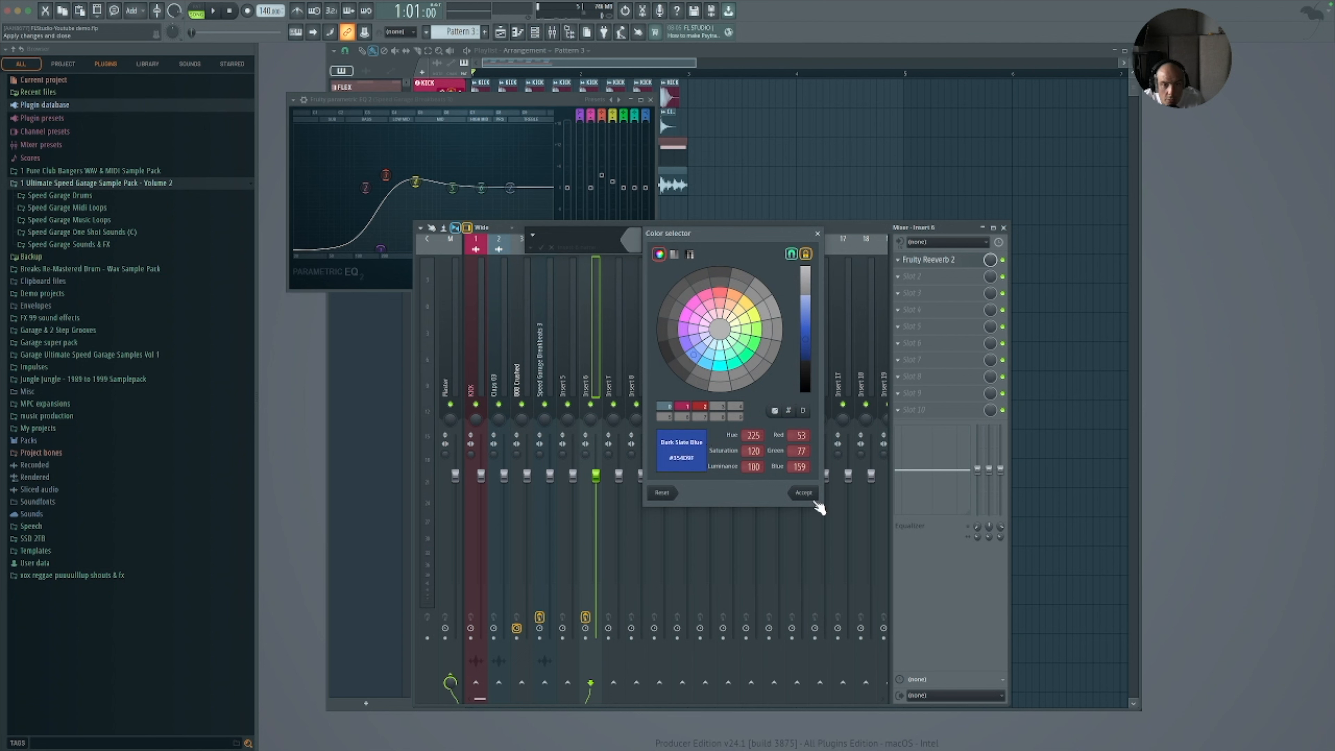
pyautogui.click(804, 493)
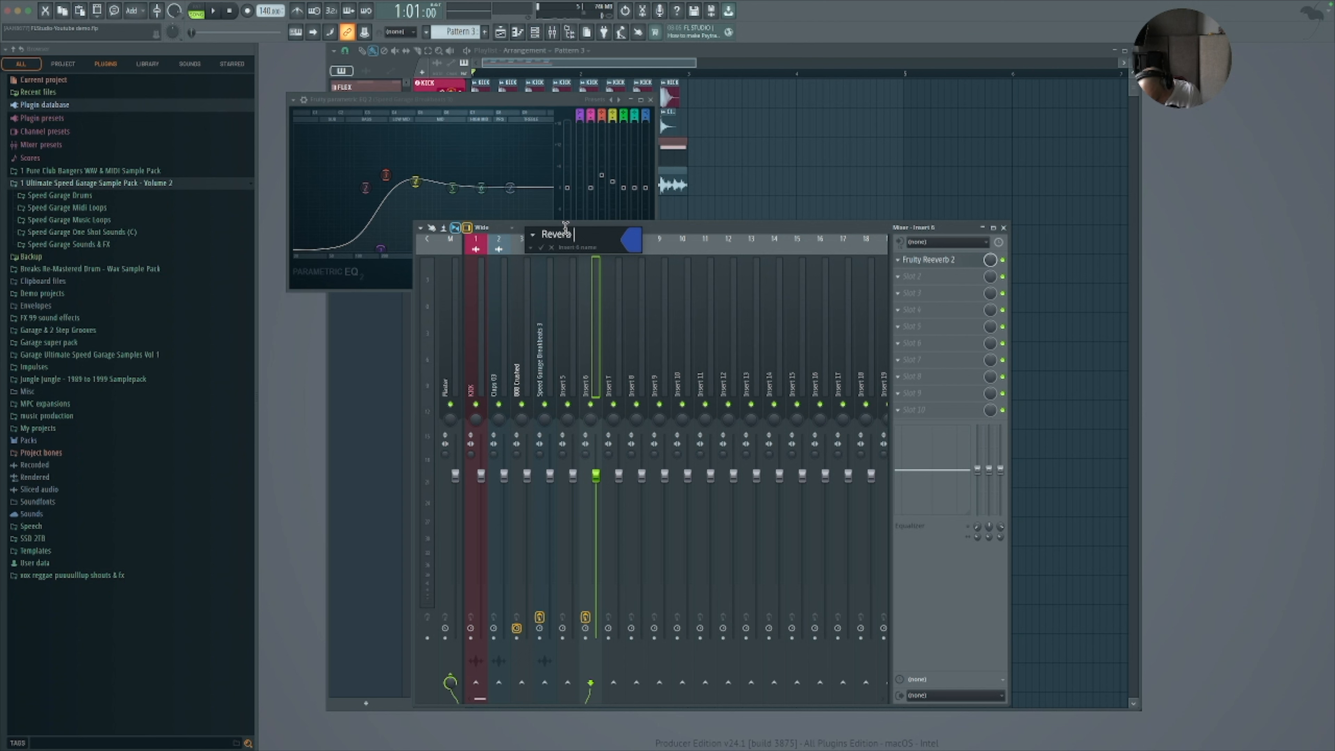
pyautogui.write('nd')
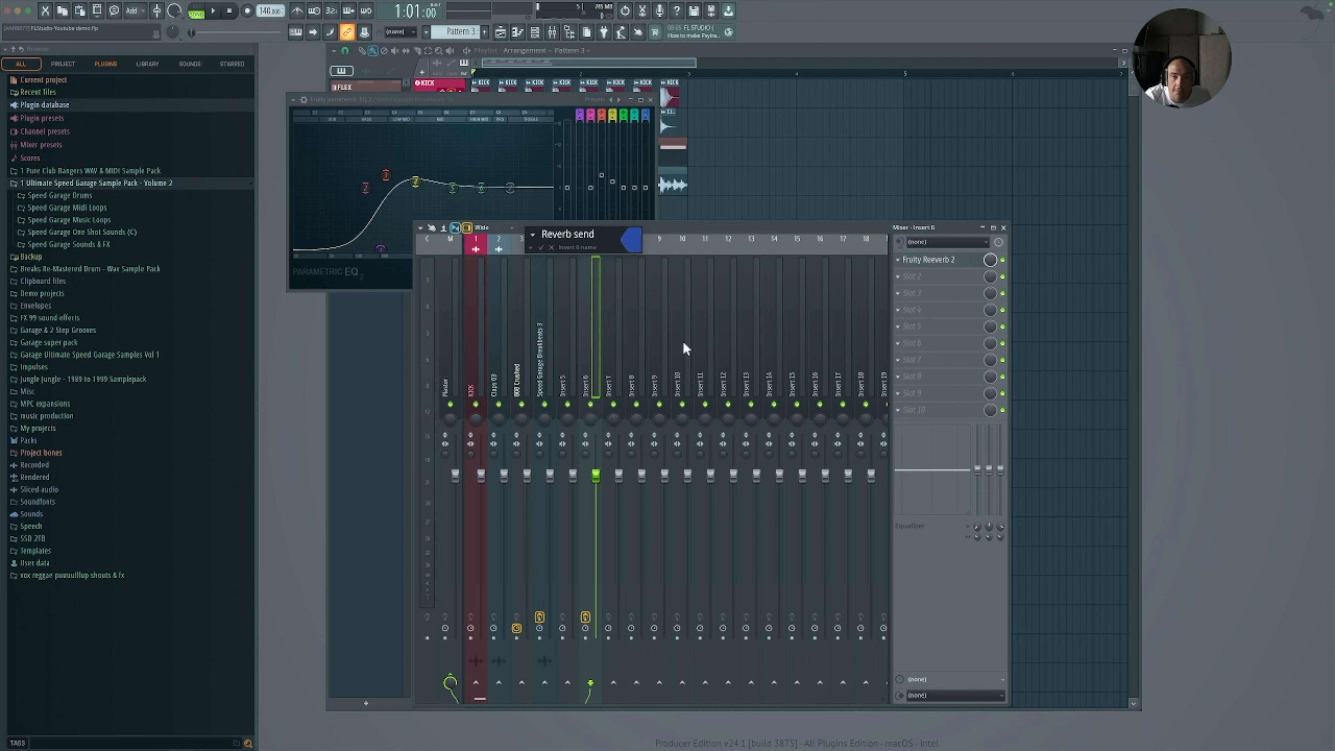
pyautogui.press('Return')
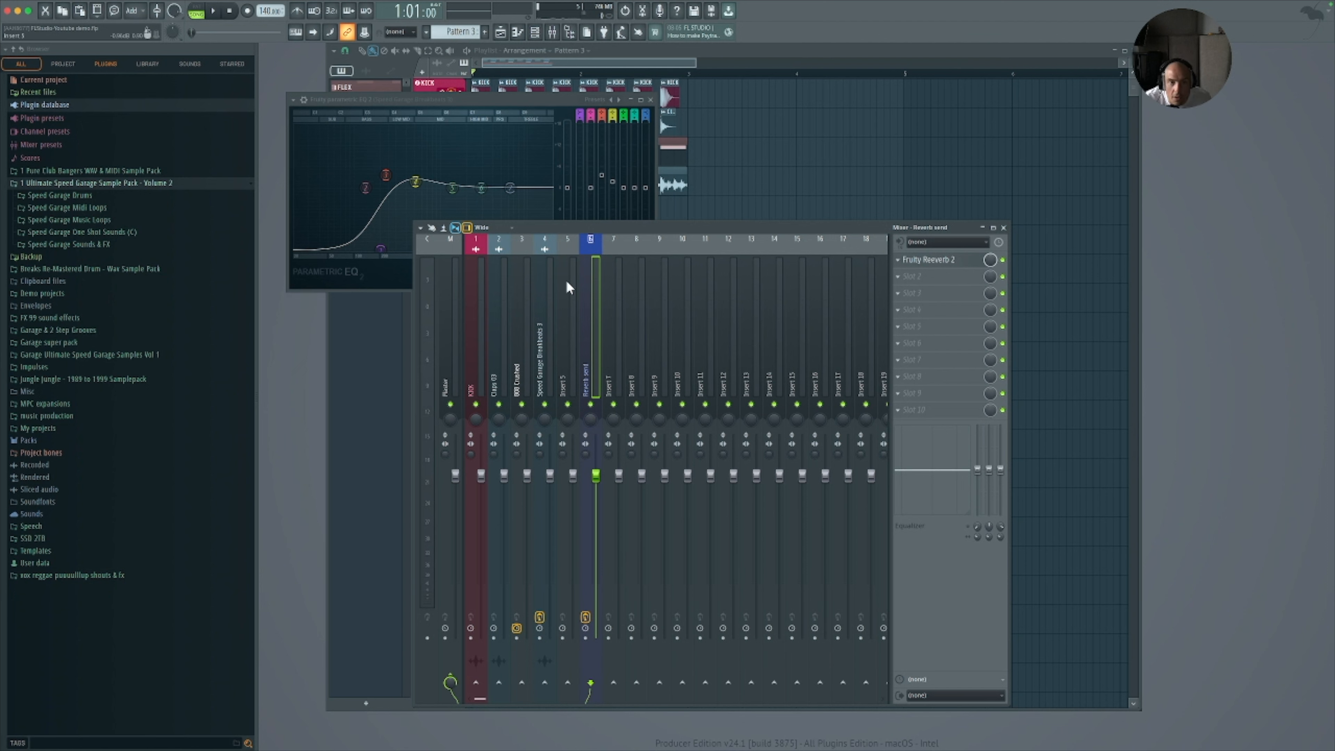
# Route the Claps 03 mixer track to Reverb send, lower the send level, and start playback.
pyautogui.click(546, 244)
pyautogui.click(499, 243)
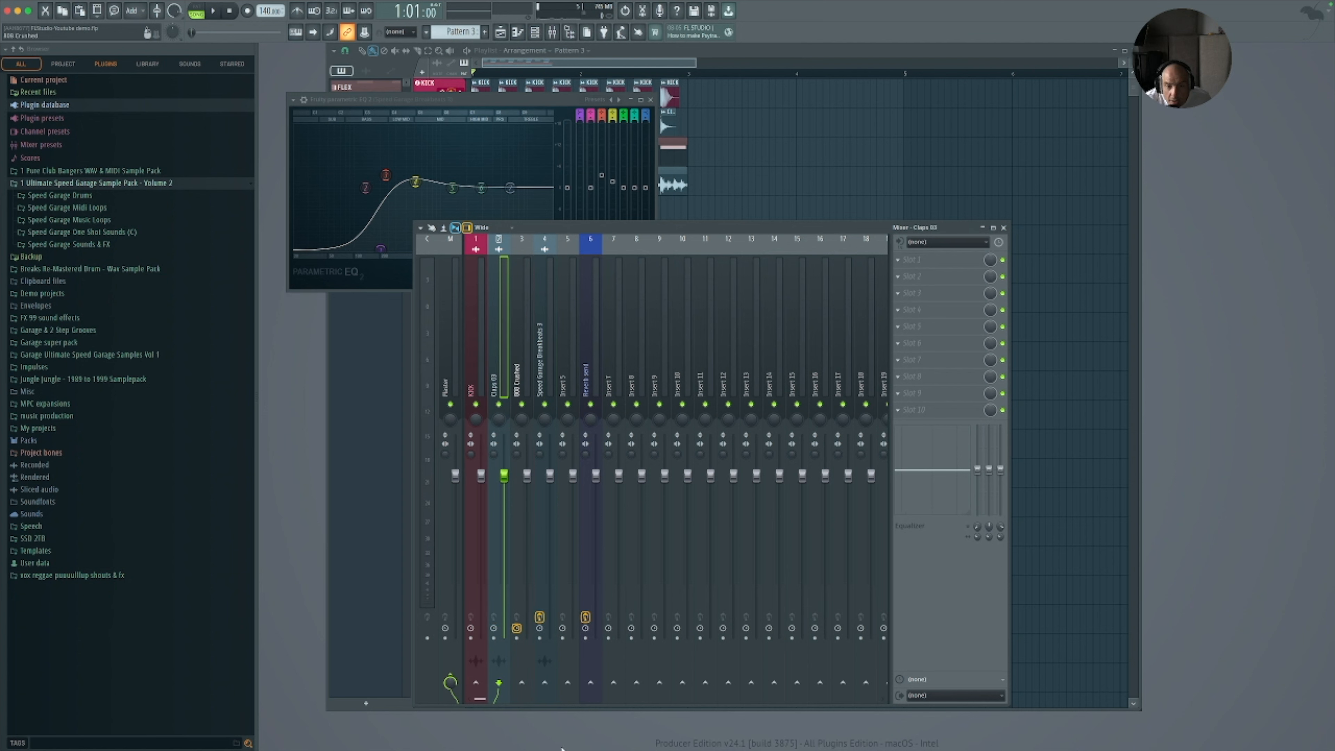
pyautogui.click(589, 683)
pyautogui.moveTo(589, 682); pyautogui.dragTo(589, 711)
pyautogui.press('space')
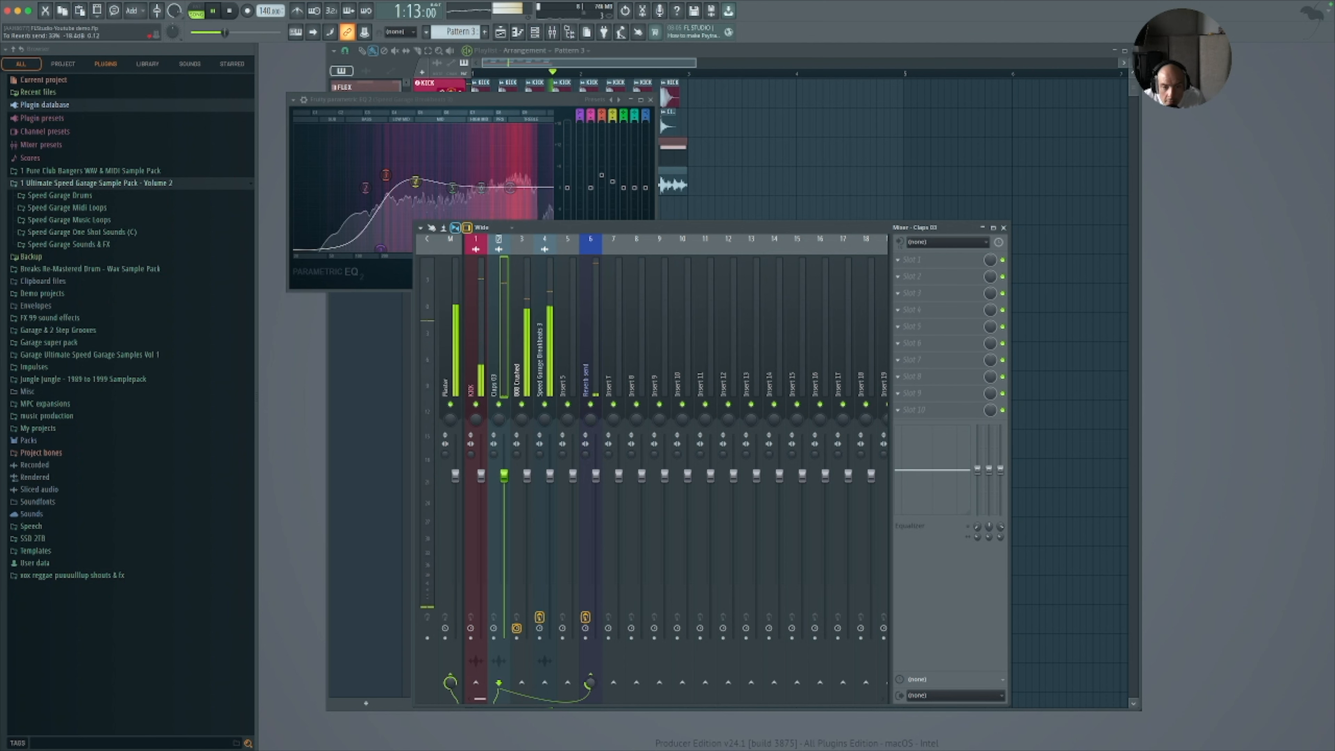
# Solo Claps 03 and play it while adjusting its Reverb send level to about 38%.
pyautogui.press('space')
pyautogui.rightClick(500, 405)
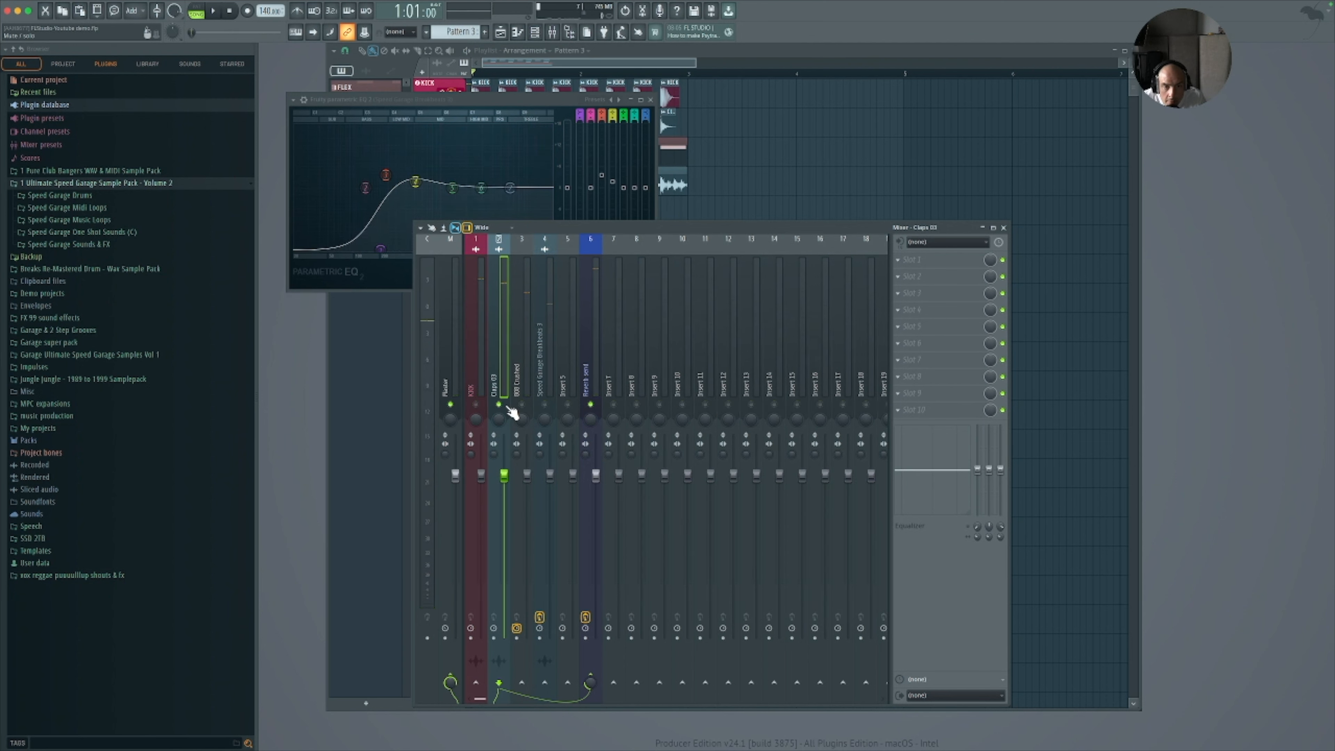
pyautogui.press('space')
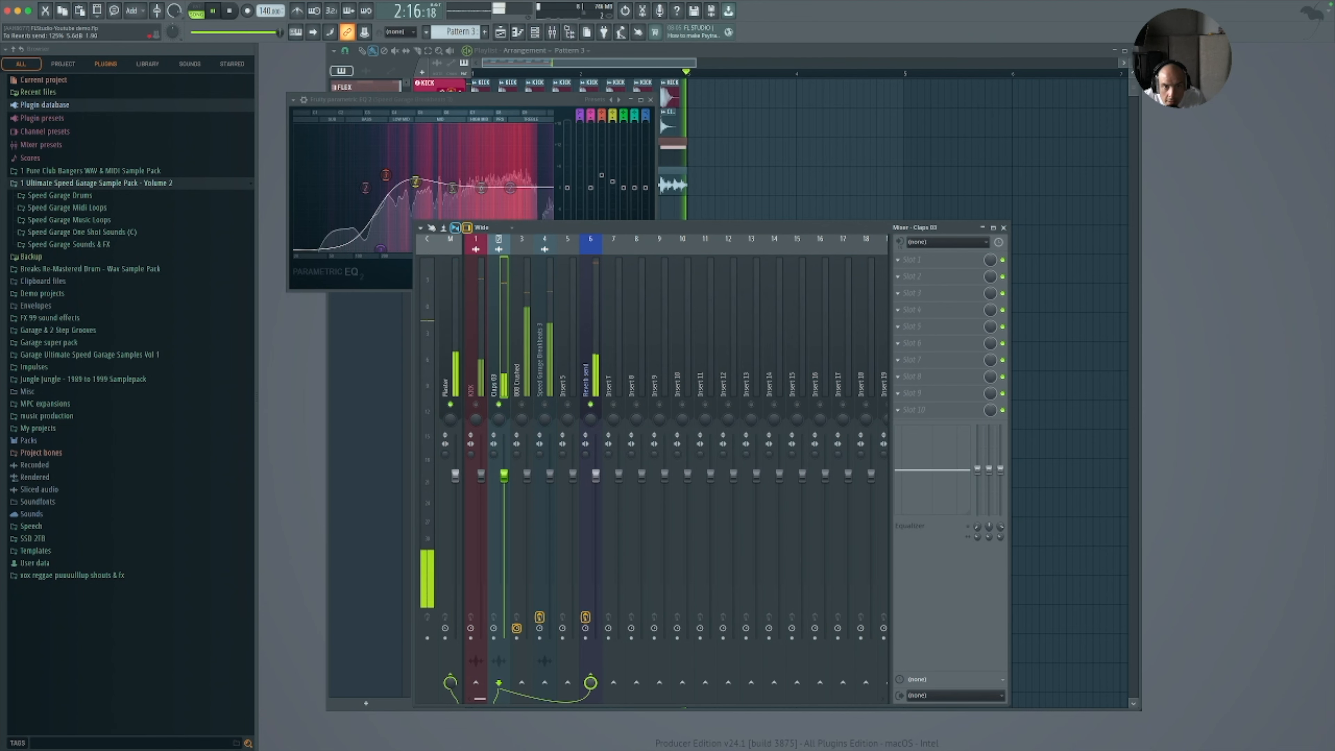
pyautogui.press('space')
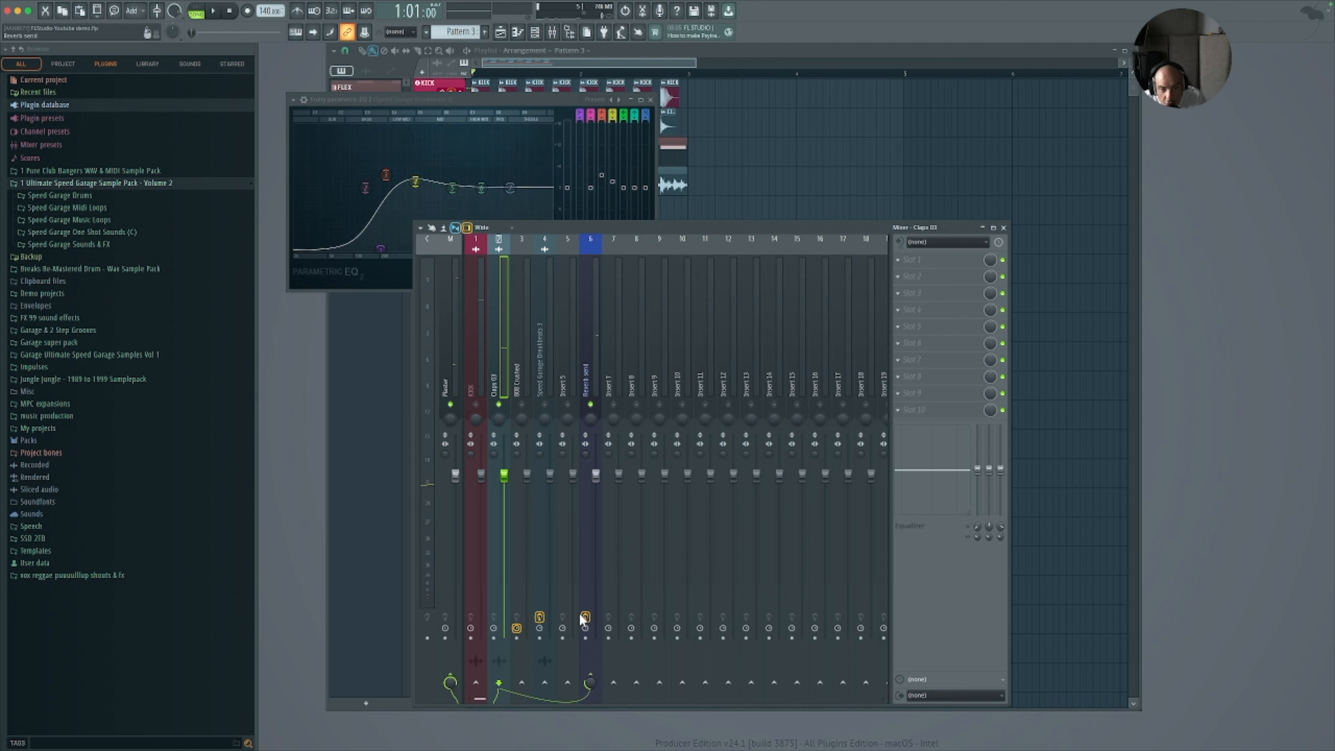
pyautogui.press('space')
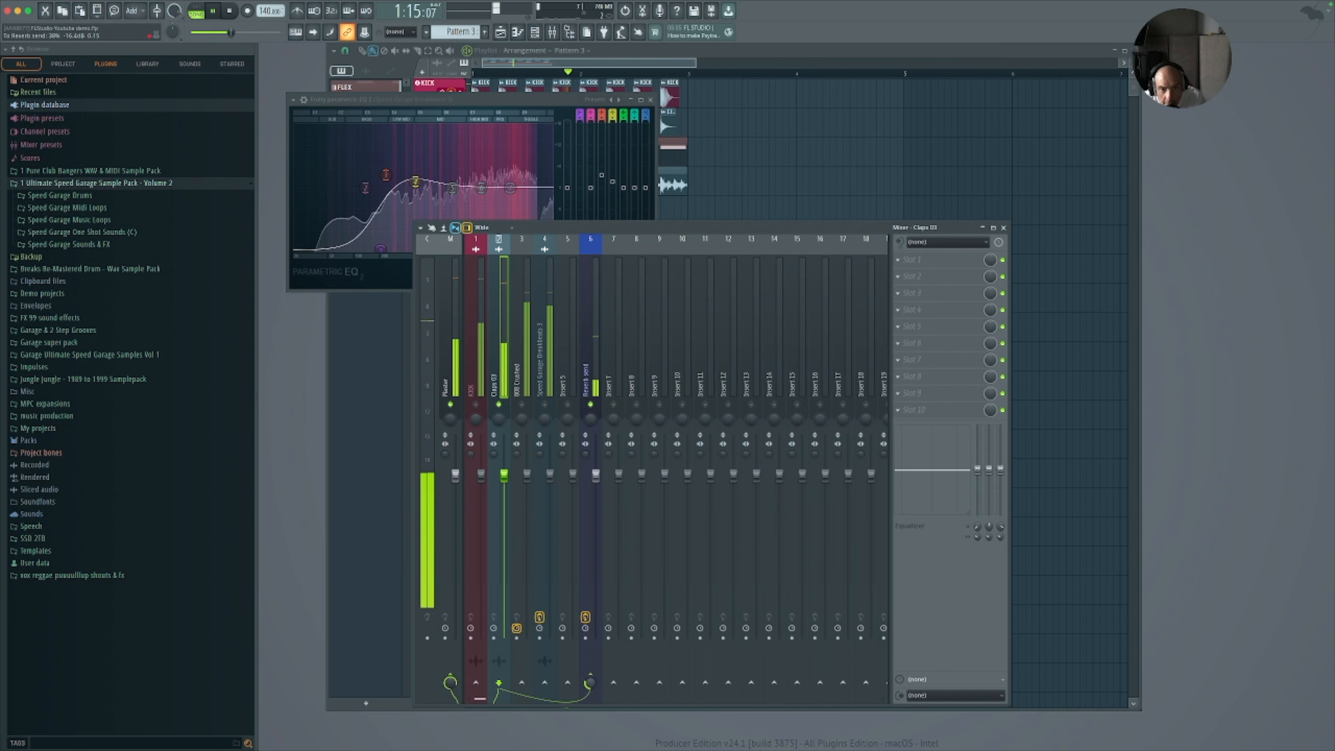
pyautogui.press('space')
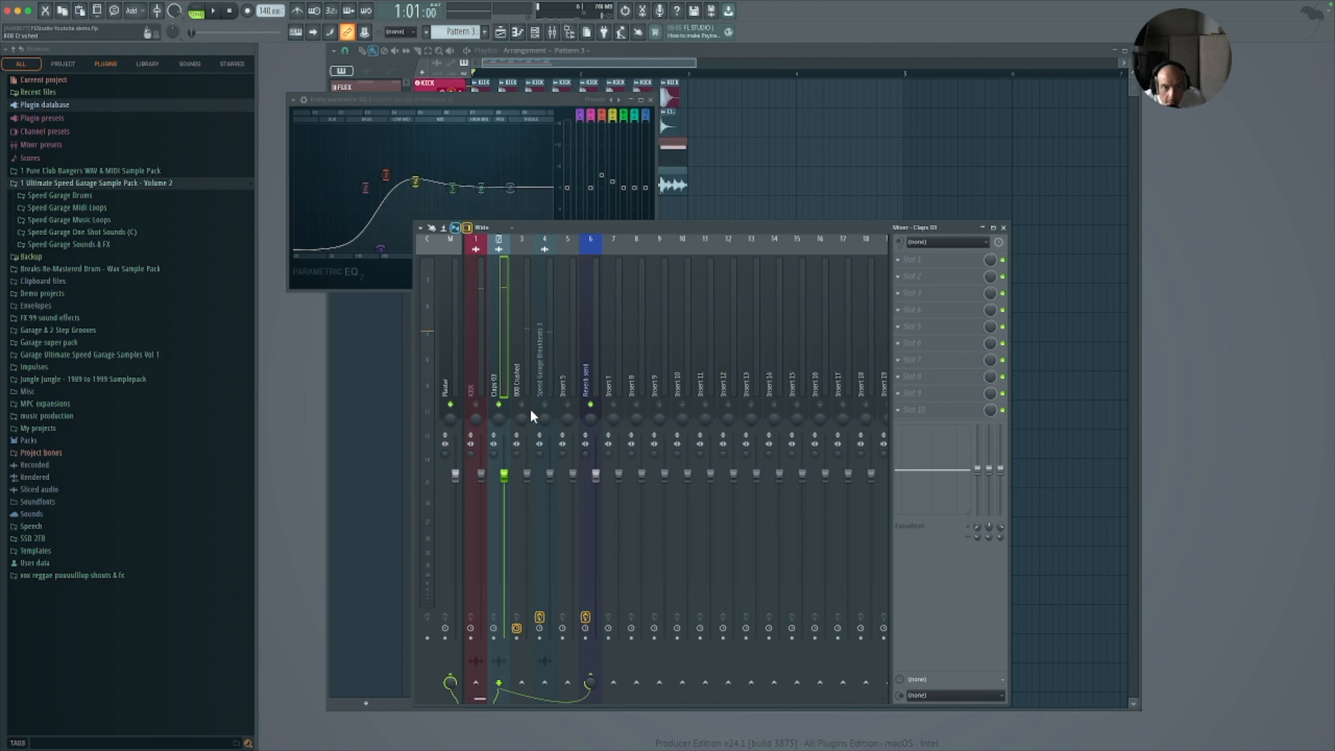
# Unmute the breakbeat track, route it to Reverb send at a reduced level, and unsolo the claps during playback.
pyautogui.click(545, 404)
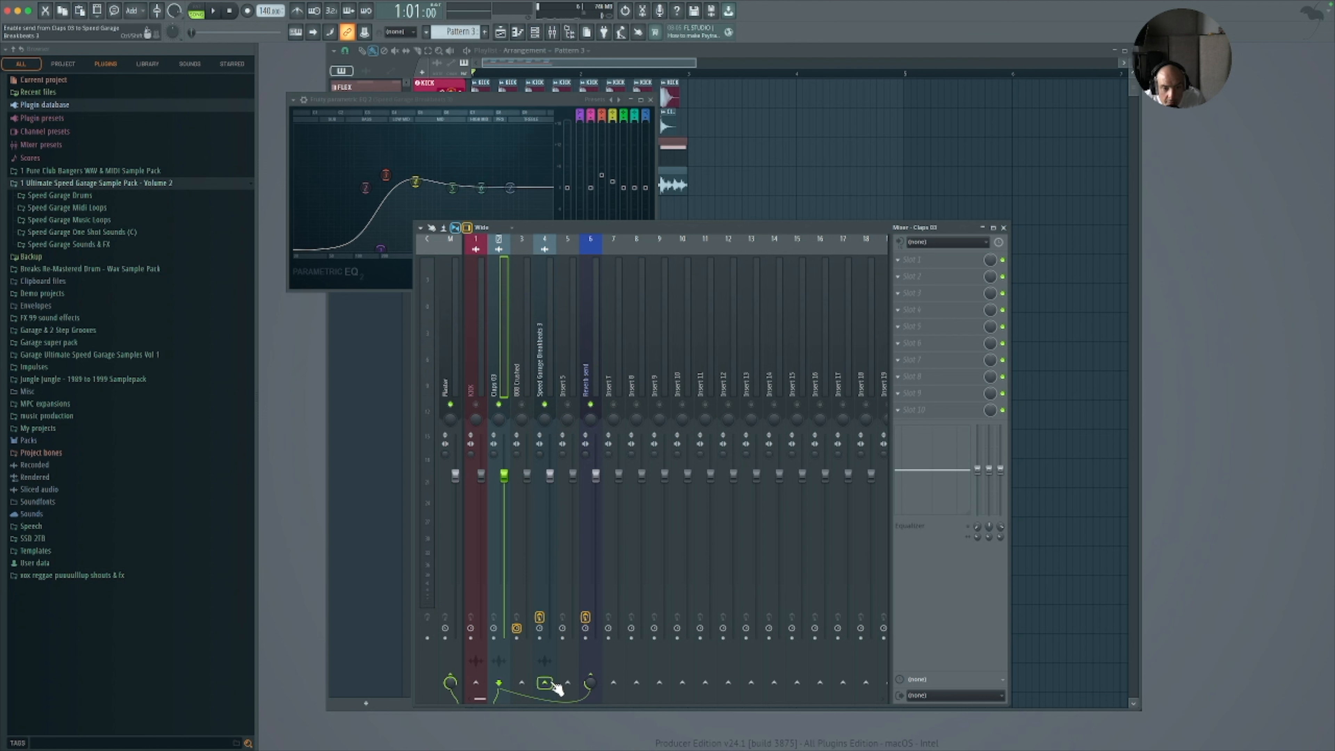
pyautogui.click(547, 246)
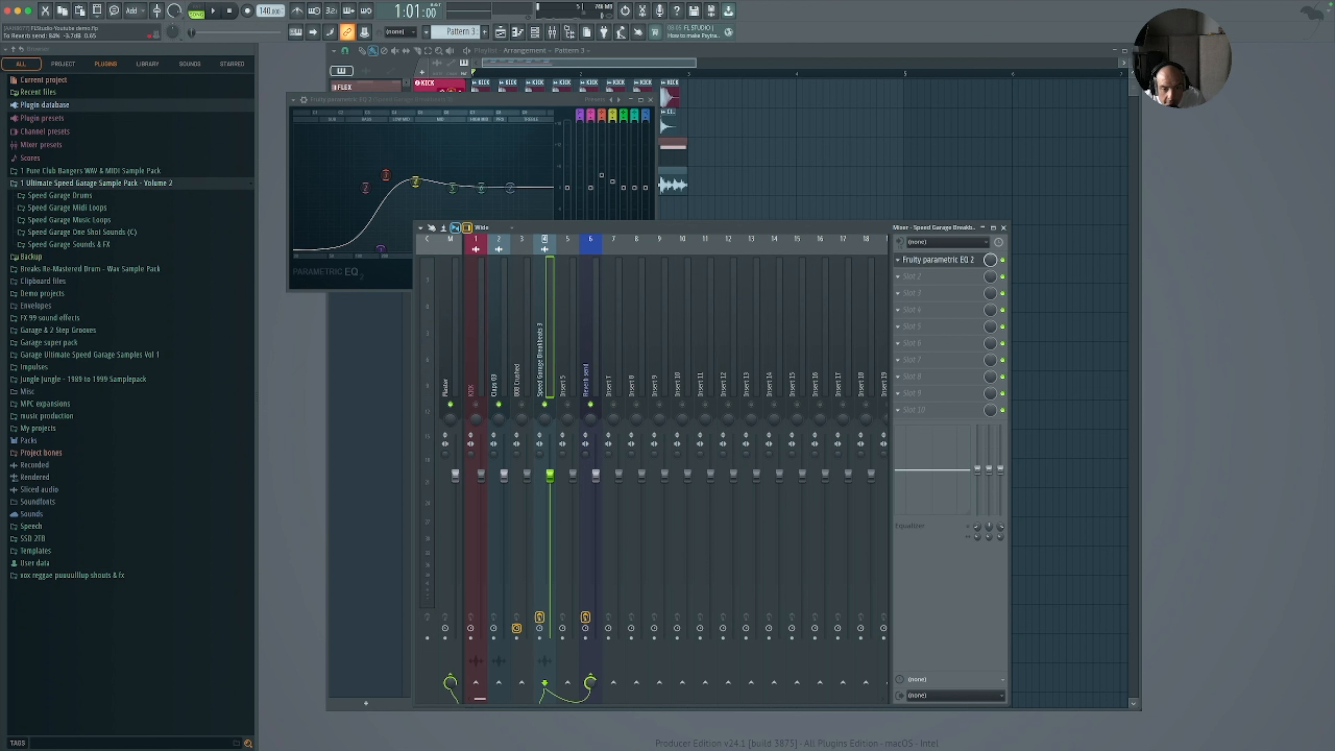
pyautogui.press('space')
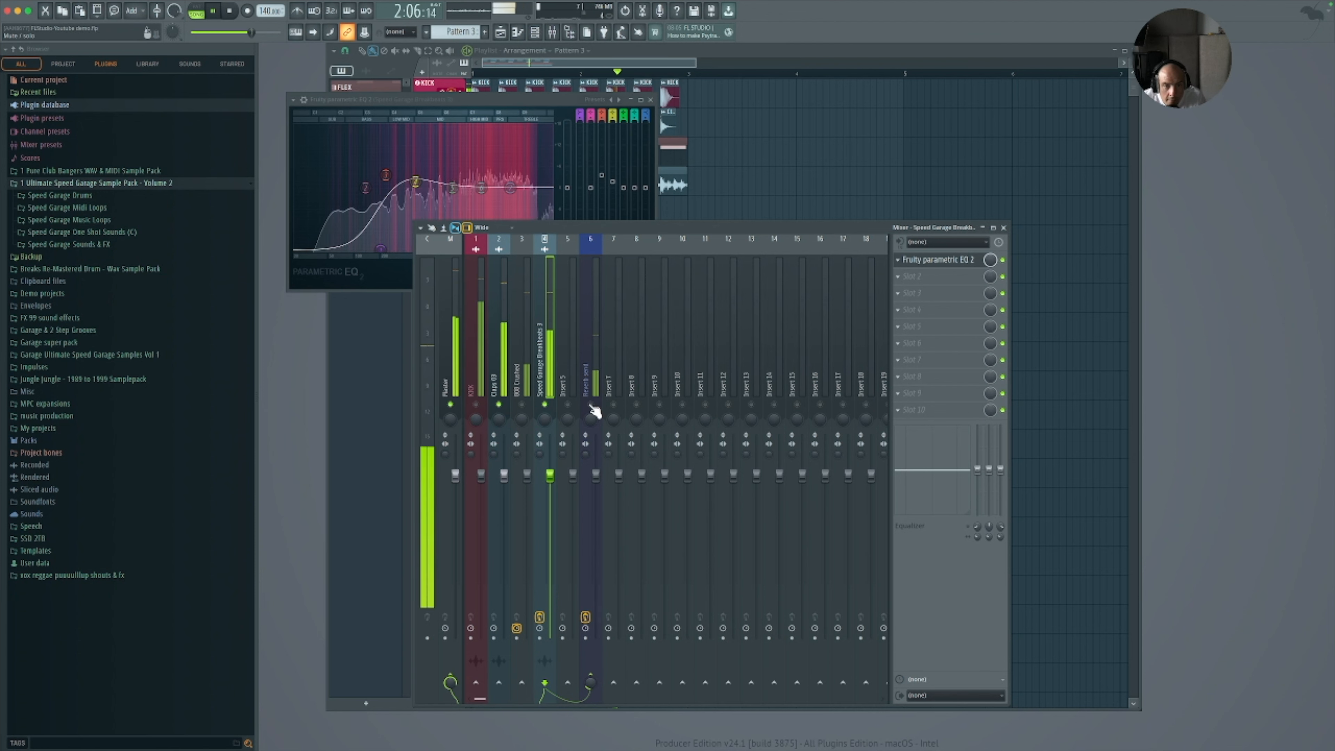
pyautogui.rightClick(504, 407)
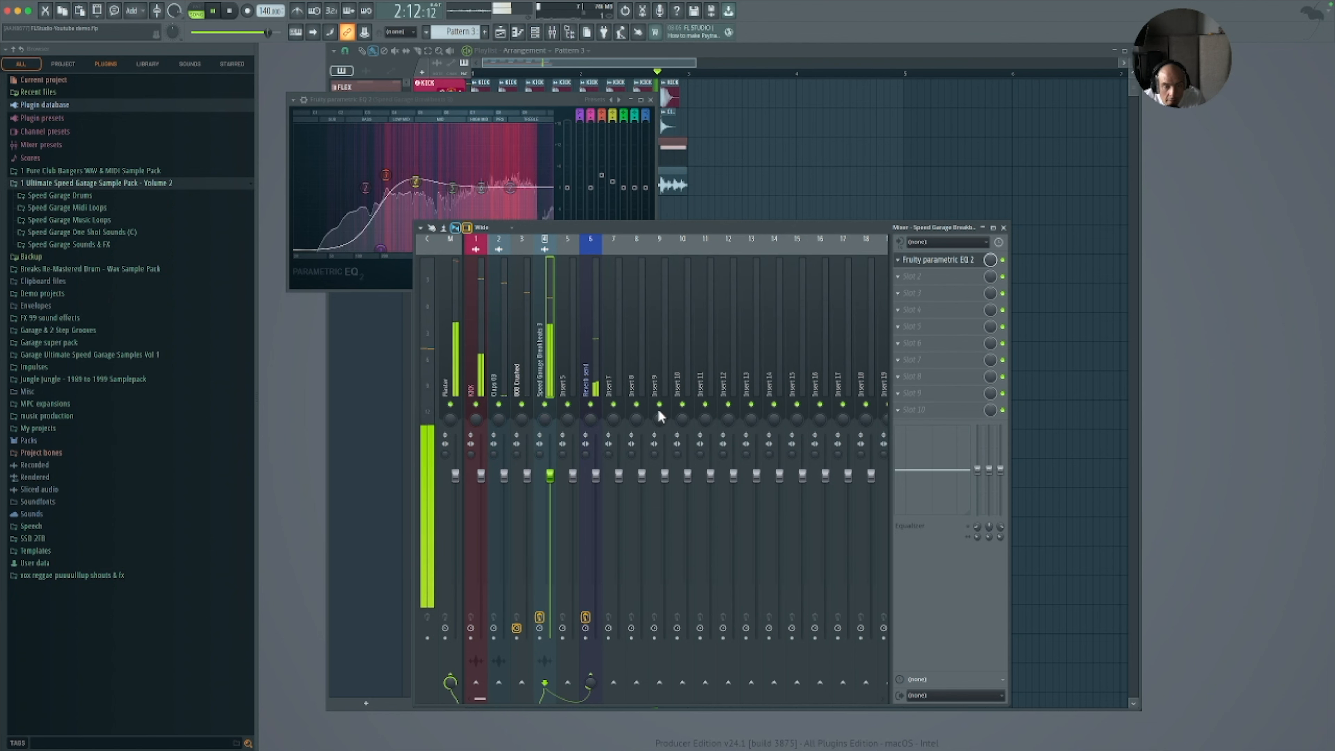